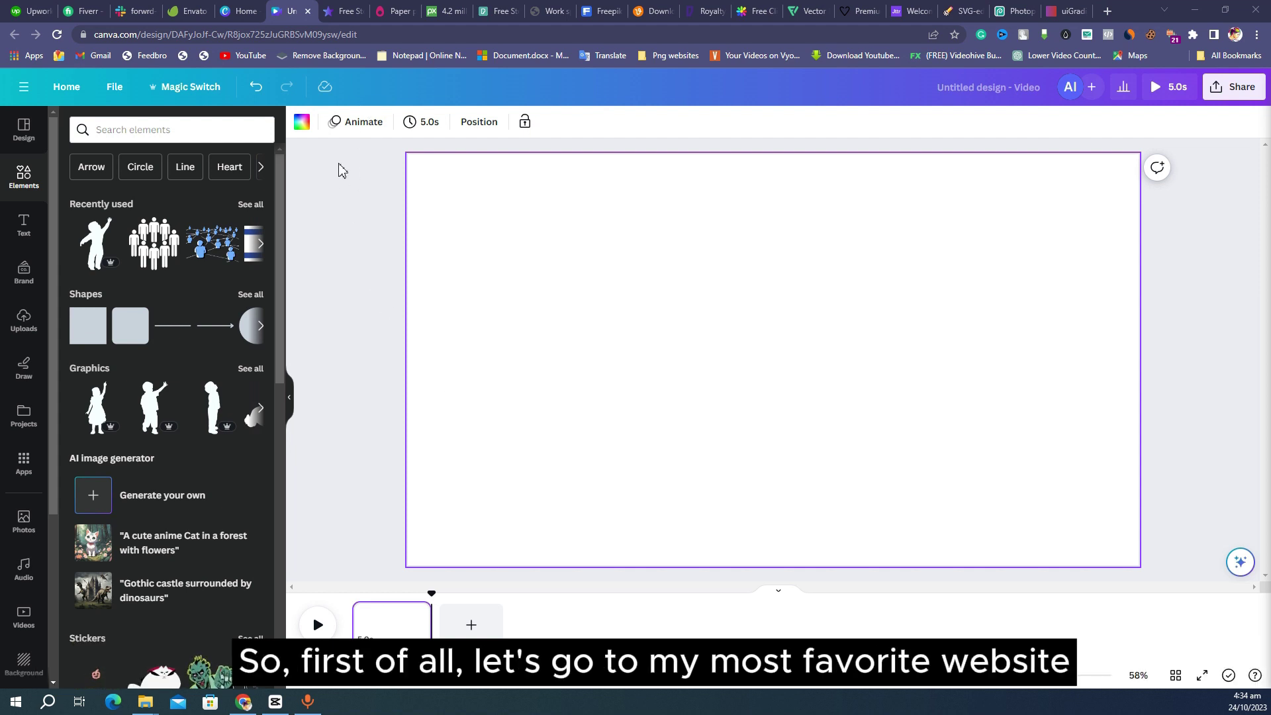
- Switch to the Rawpixel site and activate the image search field above the Creative Feed
left_click(341, 10)
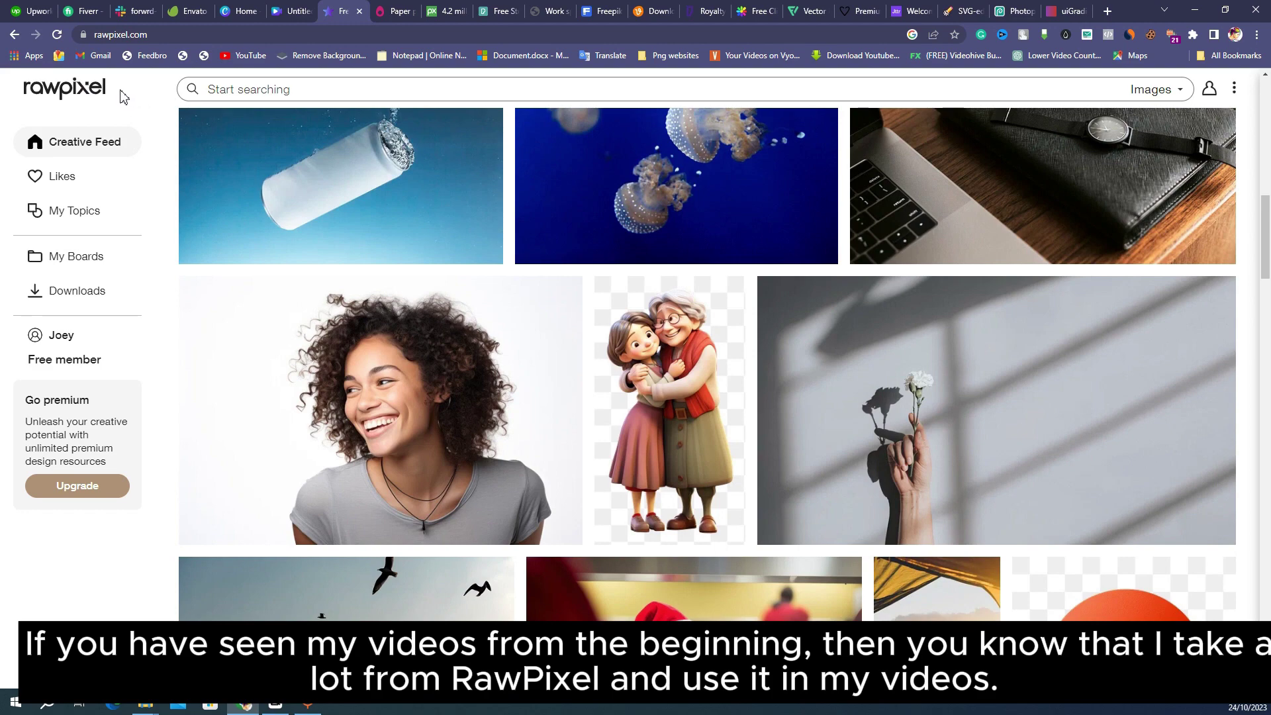
scroll(576, 301, "up", 8)
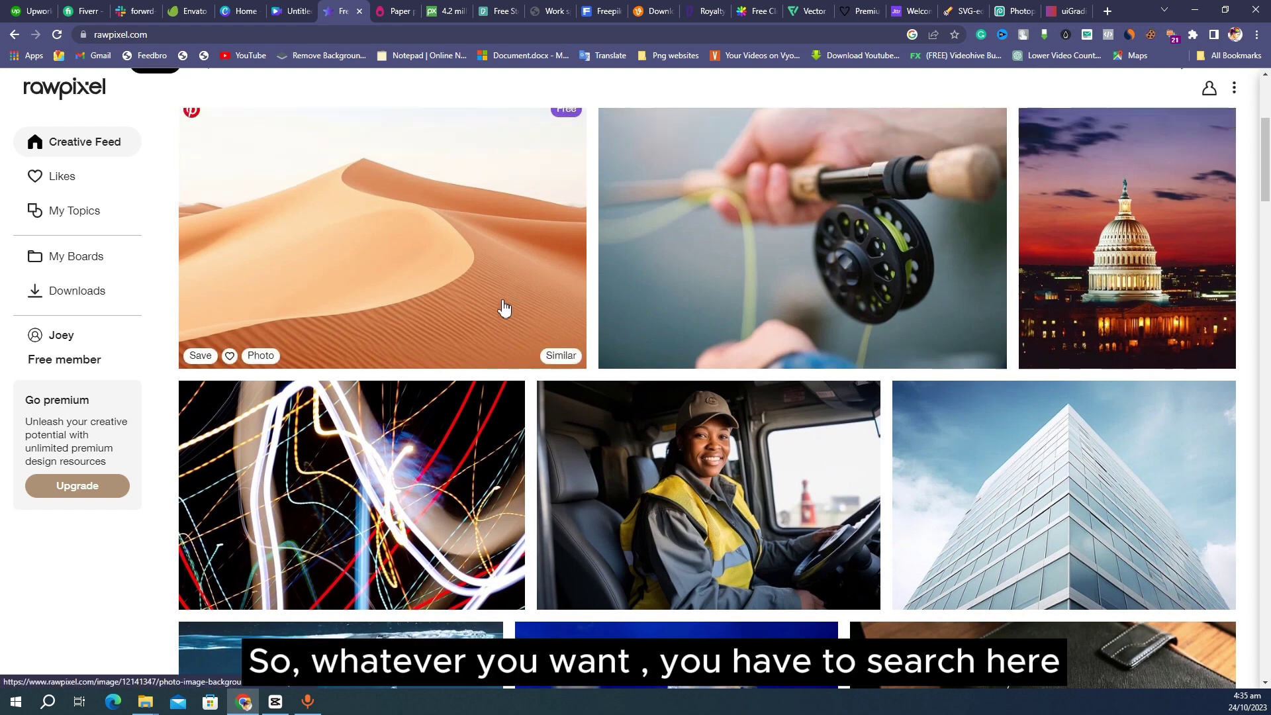
scroll(503, 308, "up", 2)
left_click(386, 218)
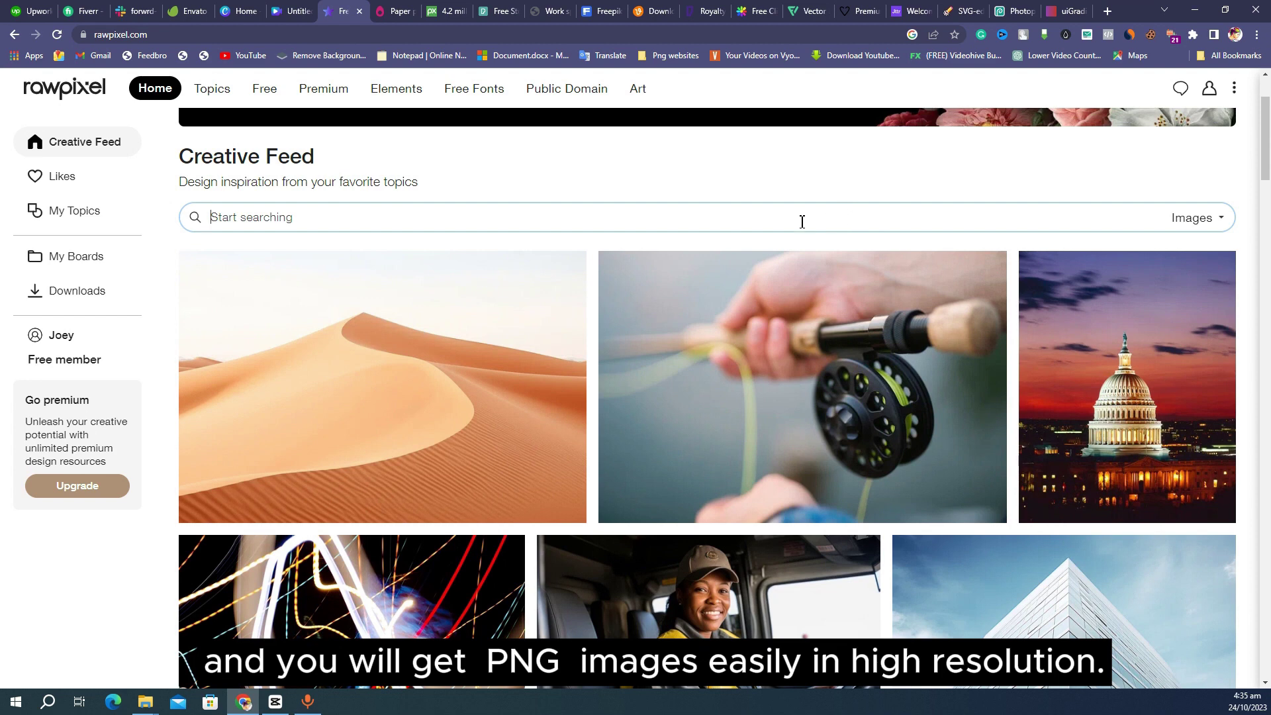
- Switch to the PNGEgg site, open the suggested paper search and browse the paper PNG images
left_click(395, 12)
left_click(933, 233)
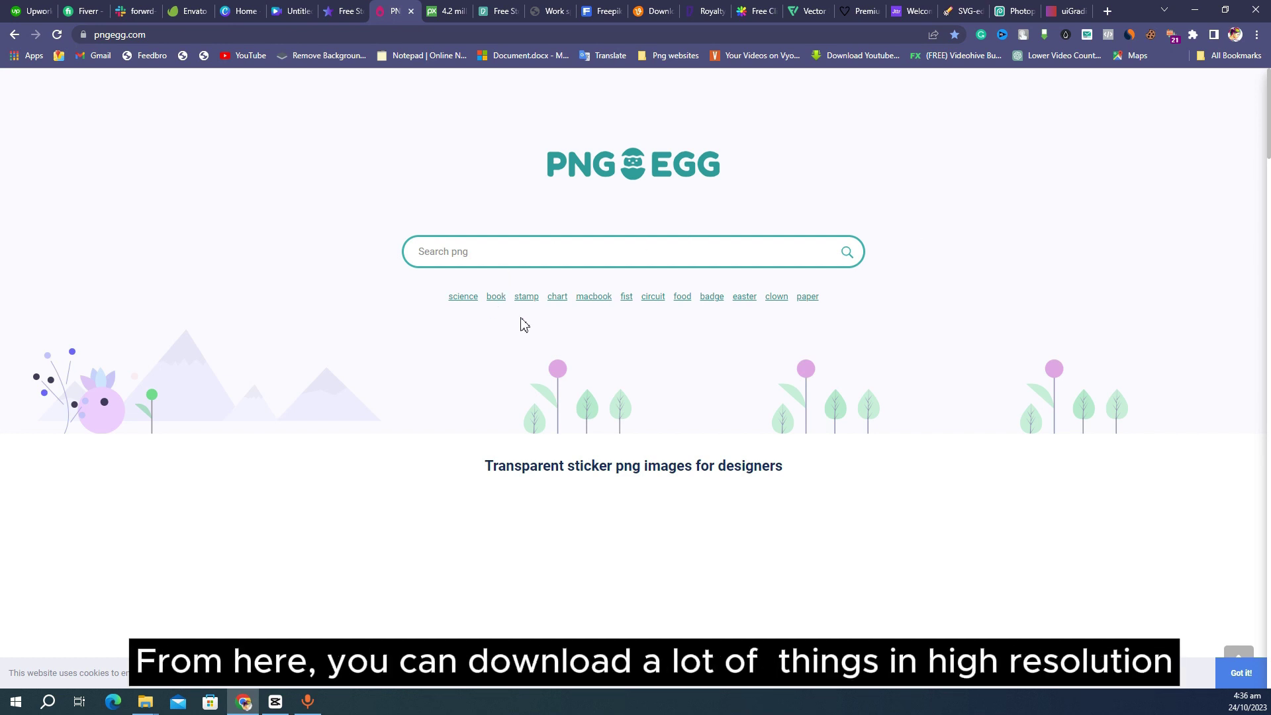
left_click(810, 298)
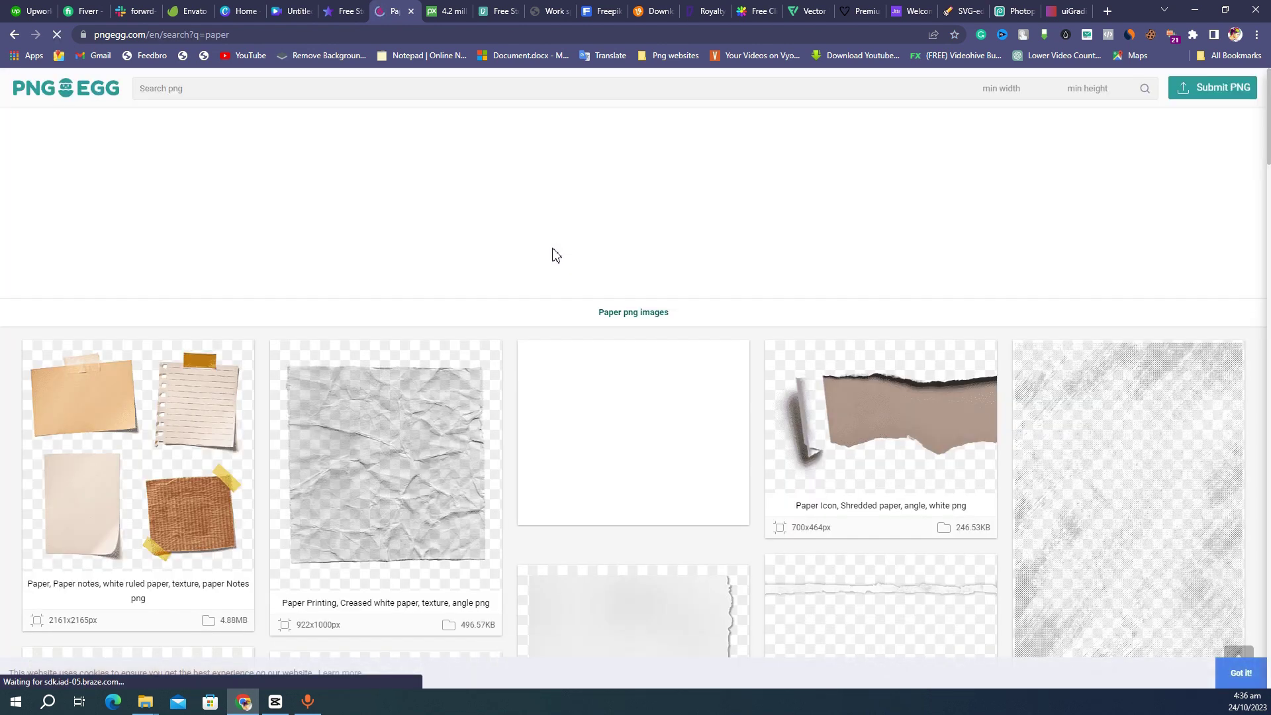
scroll(722, 447, "down", 5)
scroll(726, 453, "down", 8)
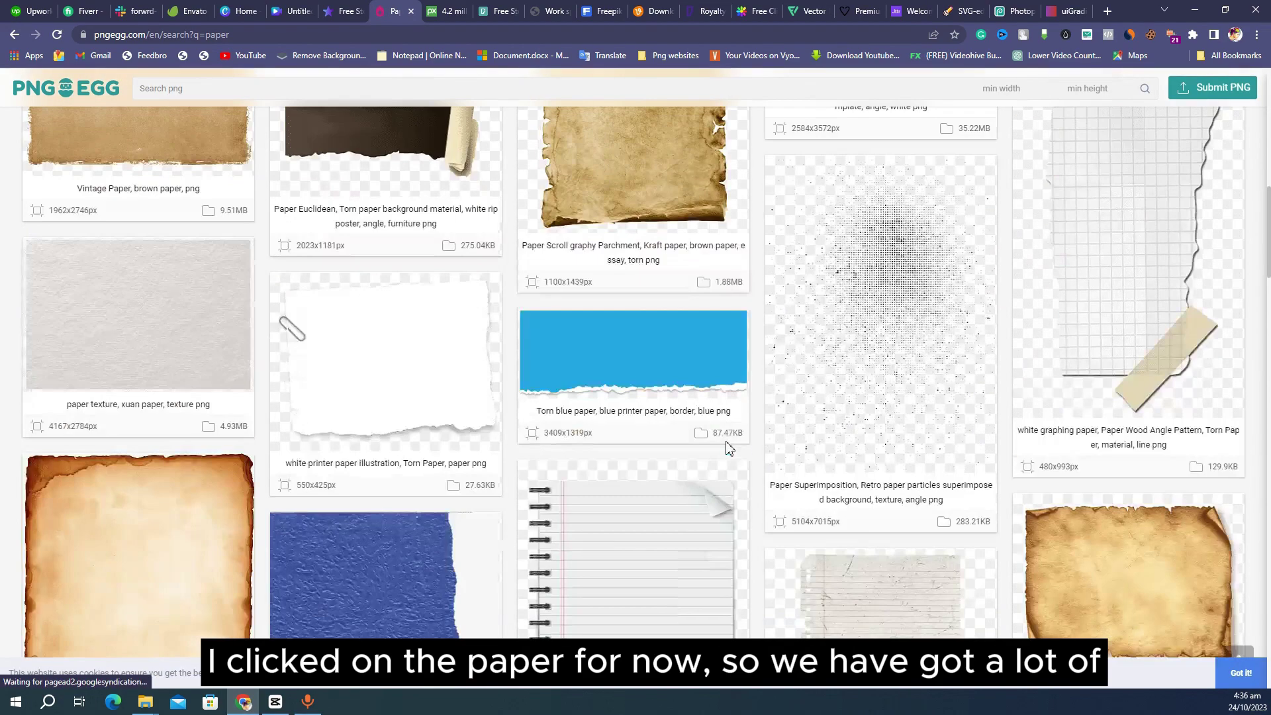
scroll(726, 444, "down", 6)
scroll(725, 444, "down", 15)
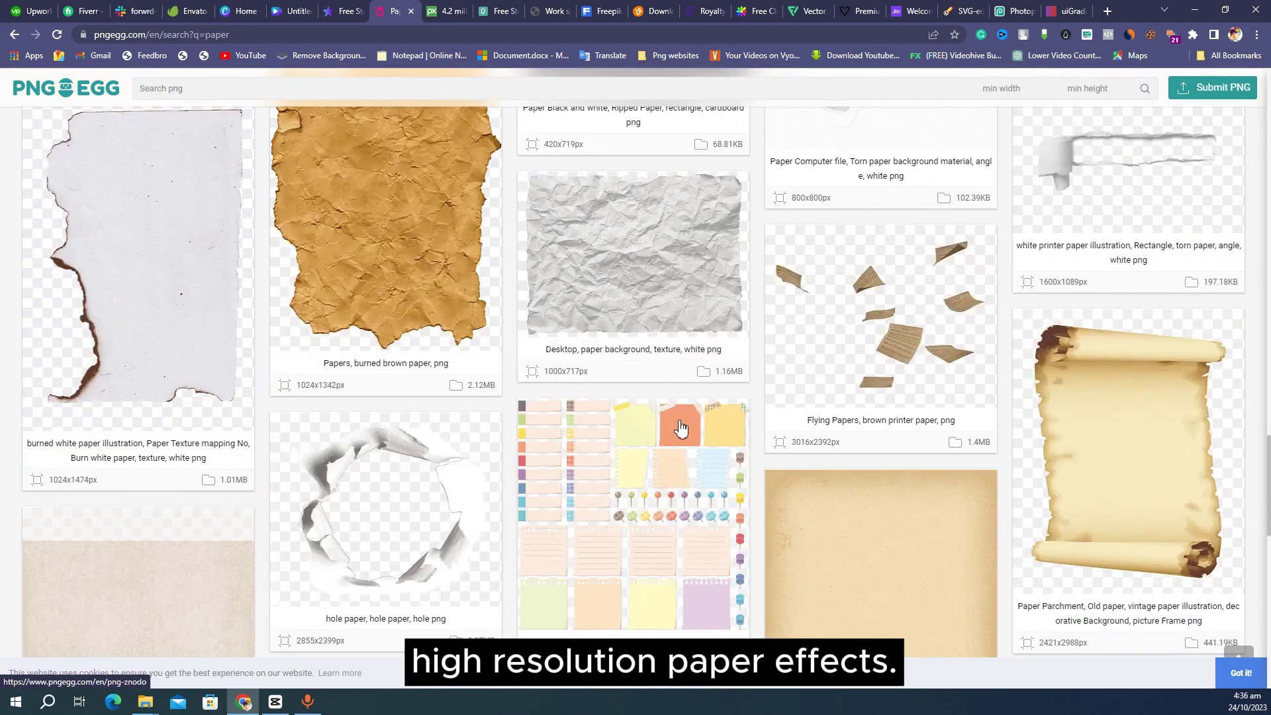
scroll(676, 417, "down", 6)
scroll(682, 429, "up", 2)
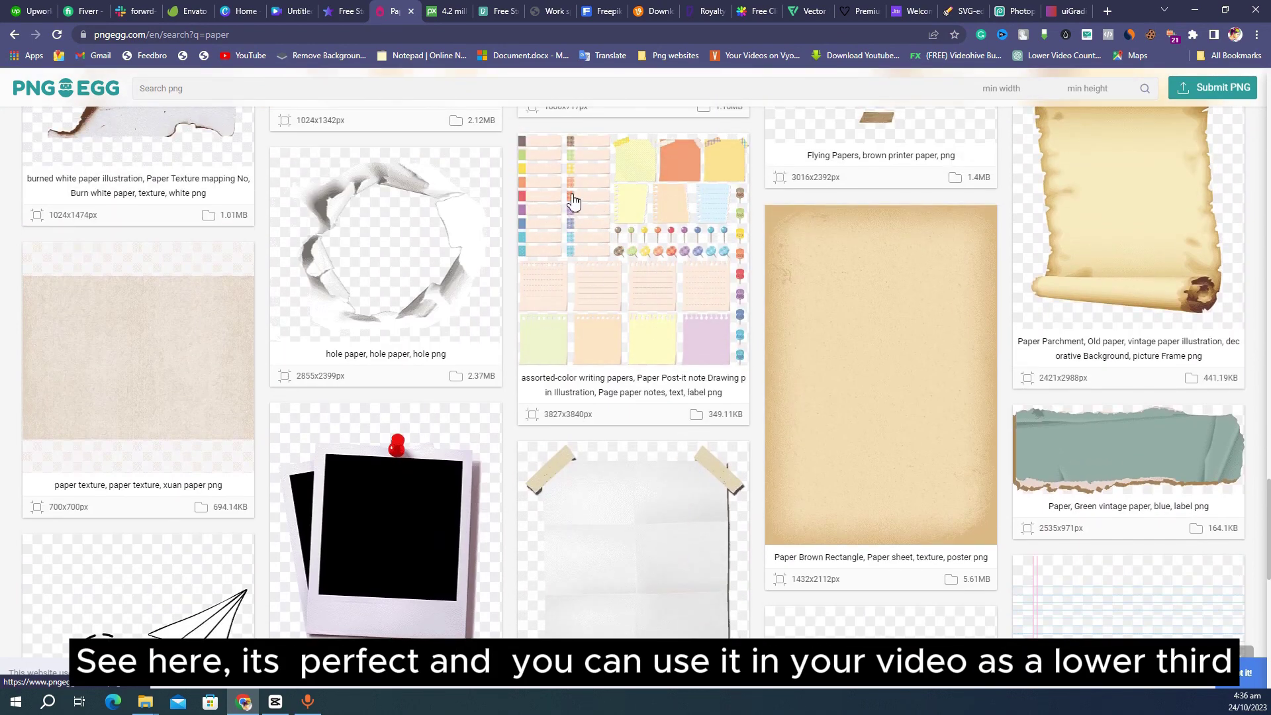
- Open the assorted-color writing papers PNG and examine its artwork, download option and relevant images
left_click(600, 255)
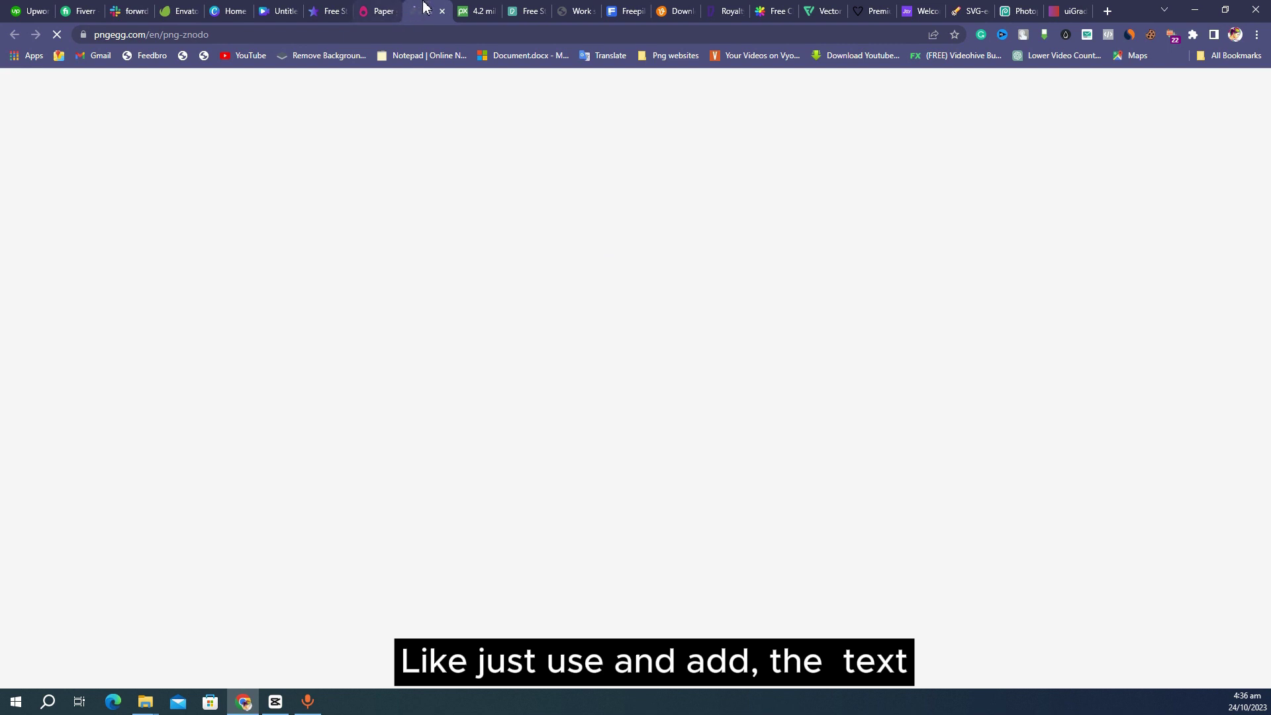
scroll(386, 349, "down", 5)
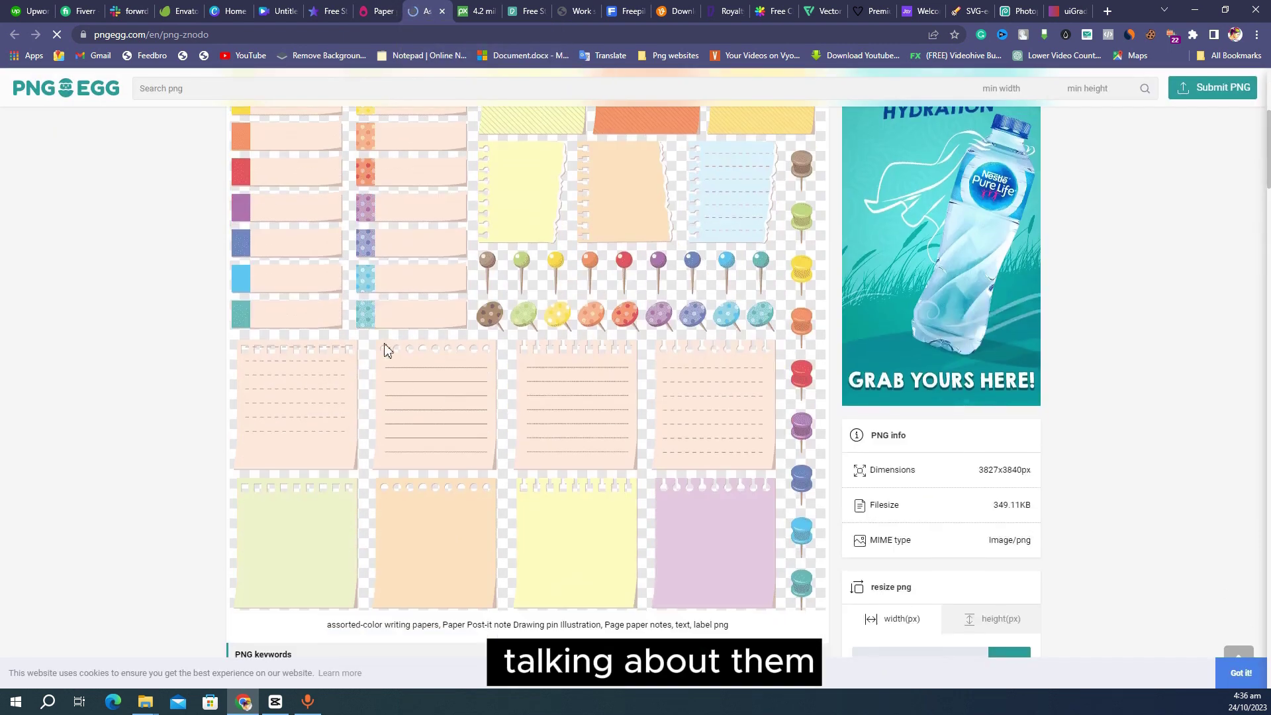
scroll(402, 347, "up", 2)
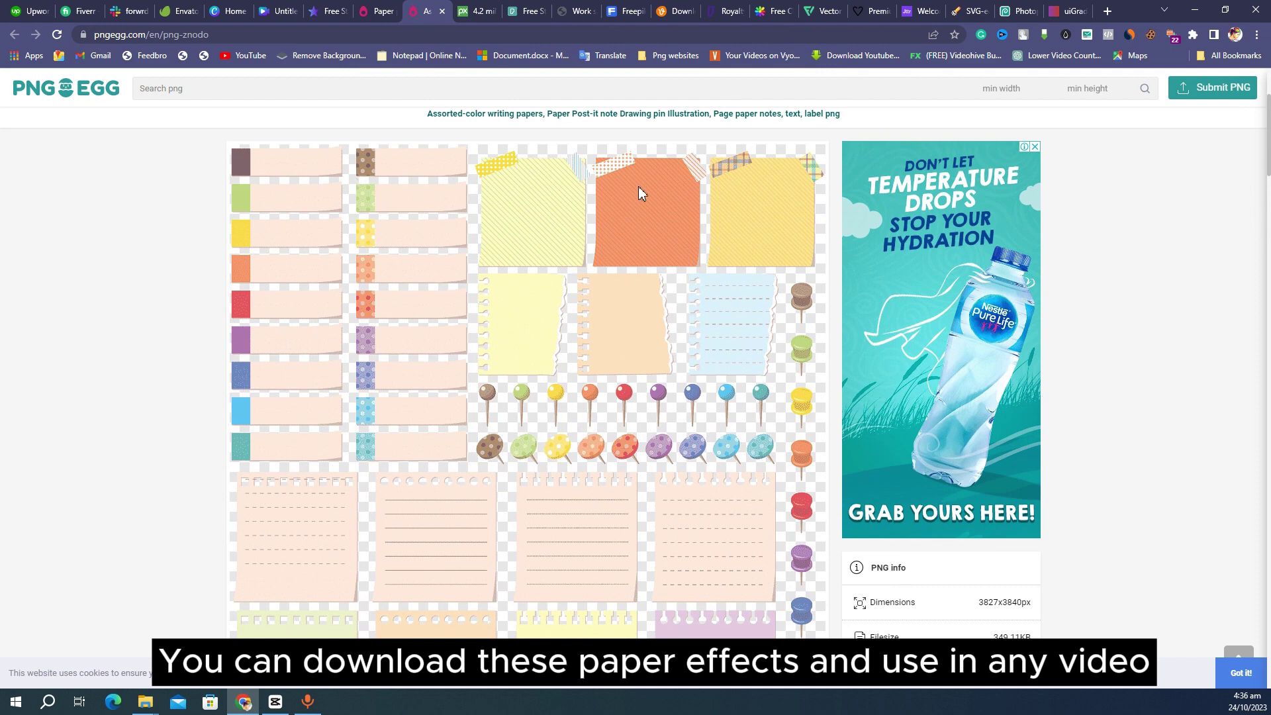
scroll(634, 447, "down", 3)
scroll(634, 447, "up", 1)
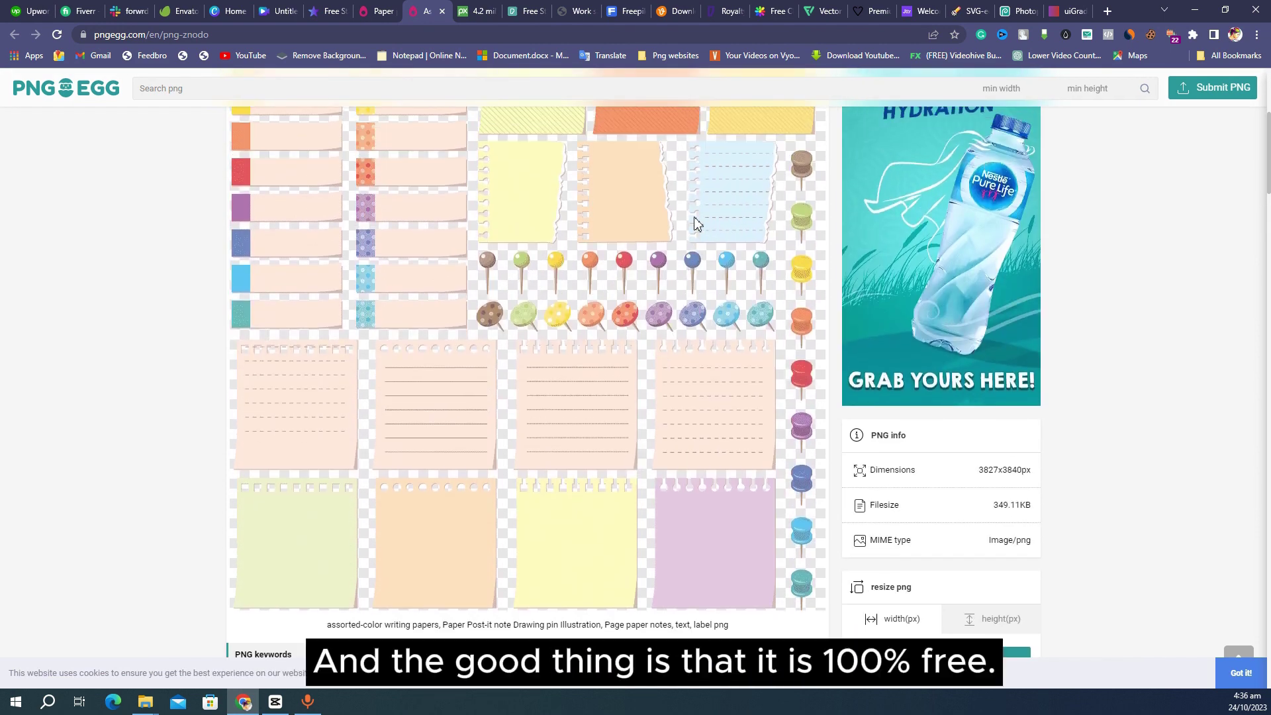
scroll(671, 411, "down", 3)
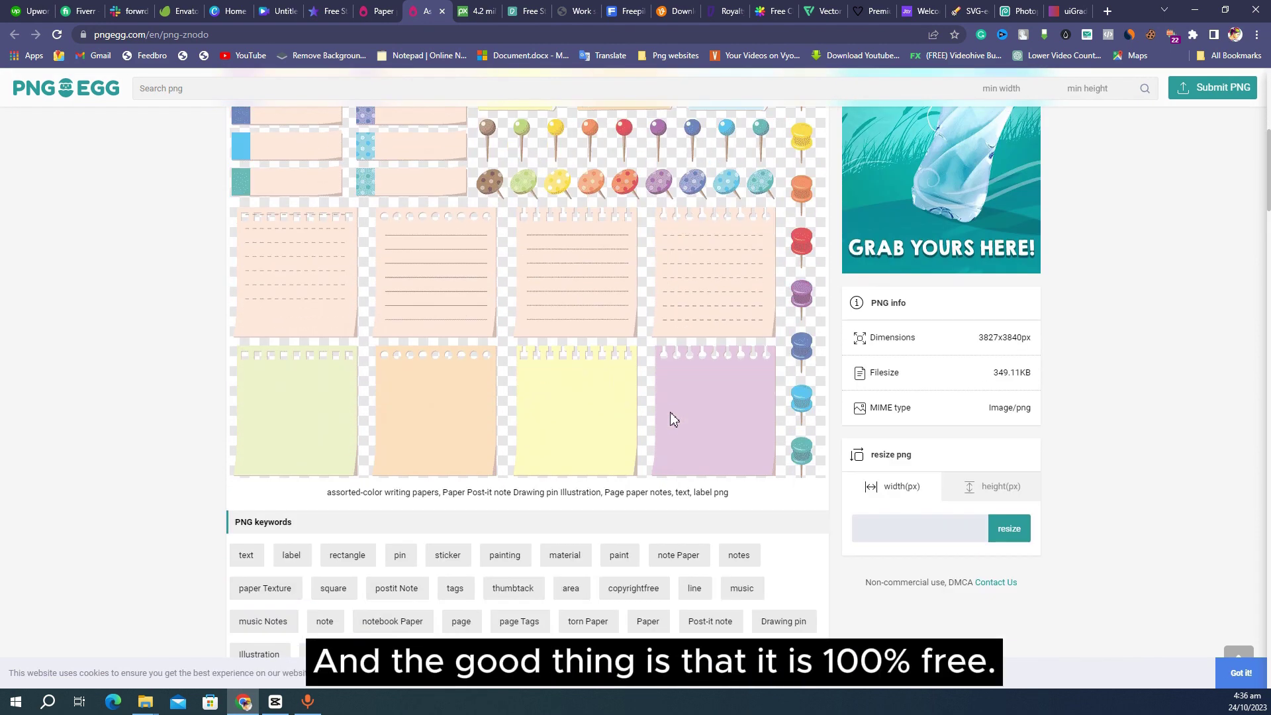
scroll(670, 411, "up", 5)
scroll(670, 413, "down", 10)
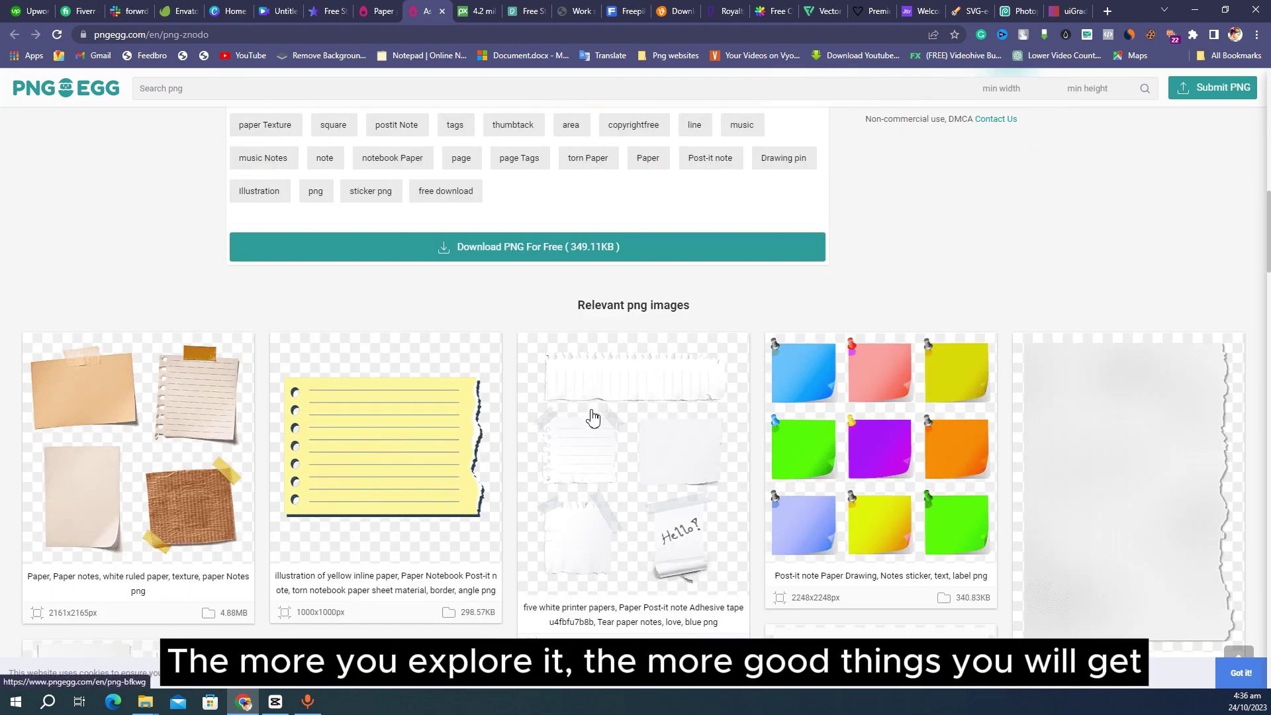
scroll(593, 386, "down", 3)
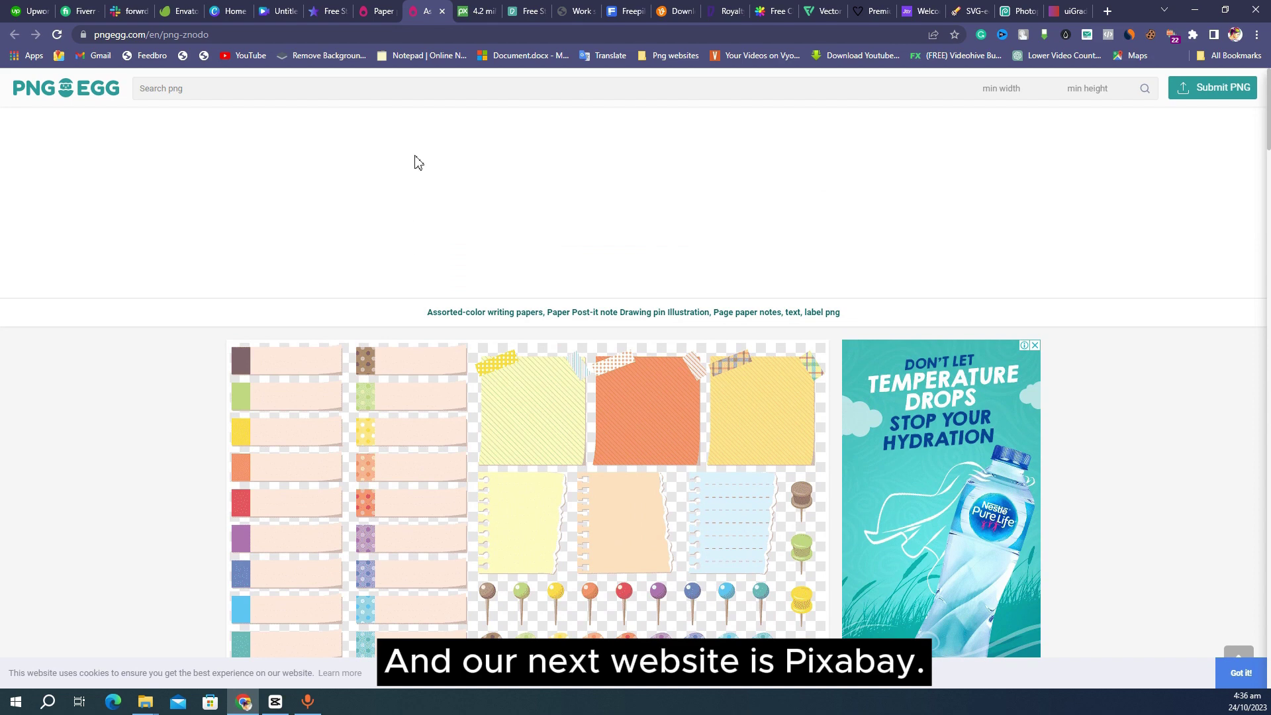
- View the already opened Pixabay and Pexels home pages
left_click(482, 9)
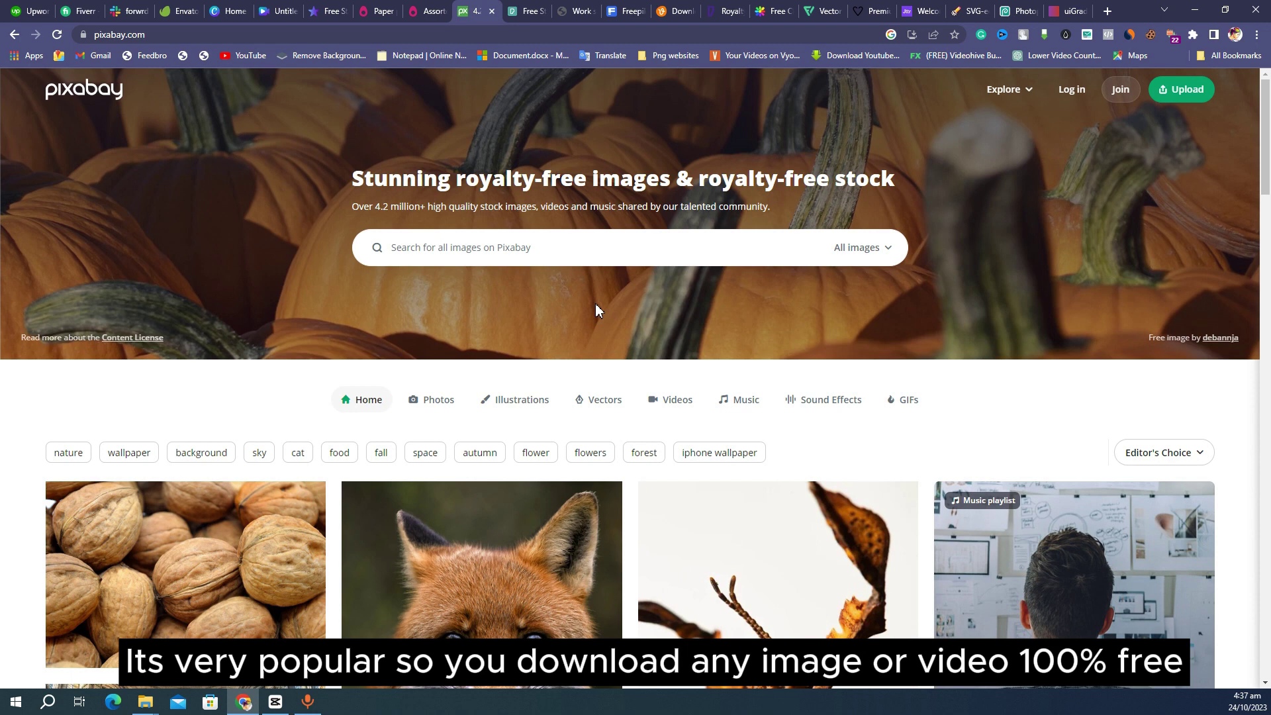
left_click(527, 11)
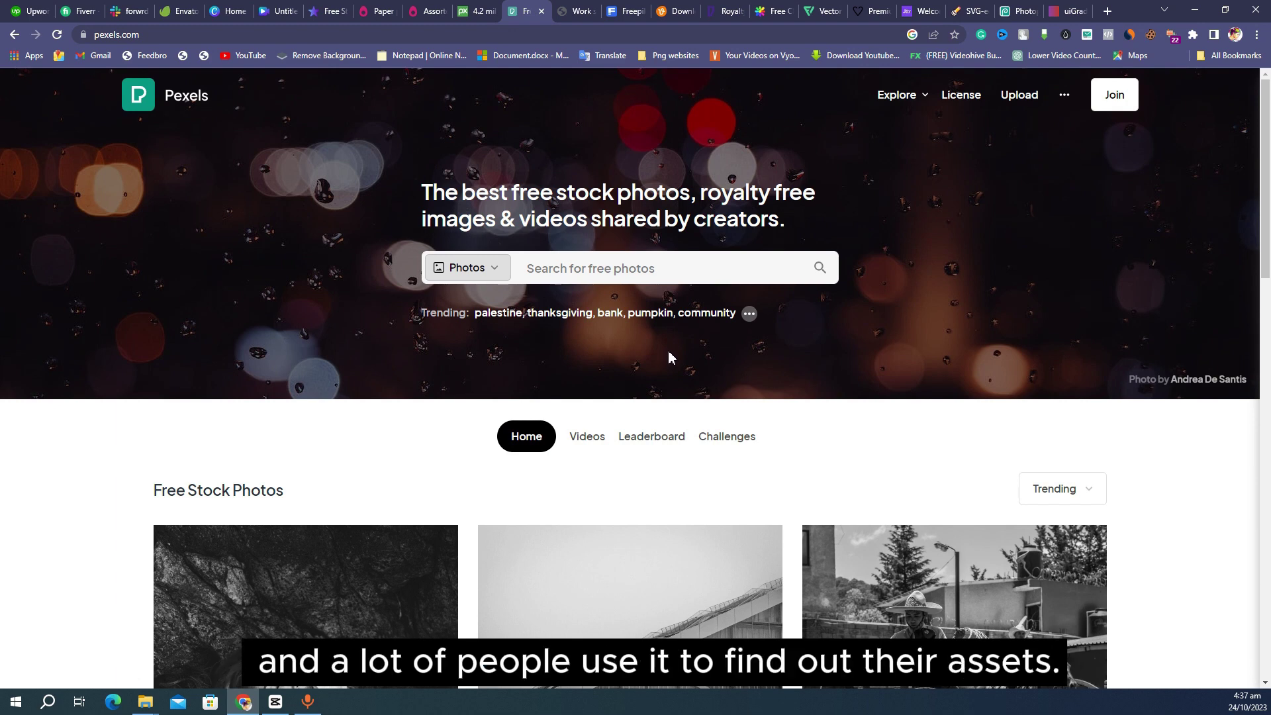
- Switch to the Free3Dicon Work space icon page and examine what its premium and free versions include
left_click(576, 11)
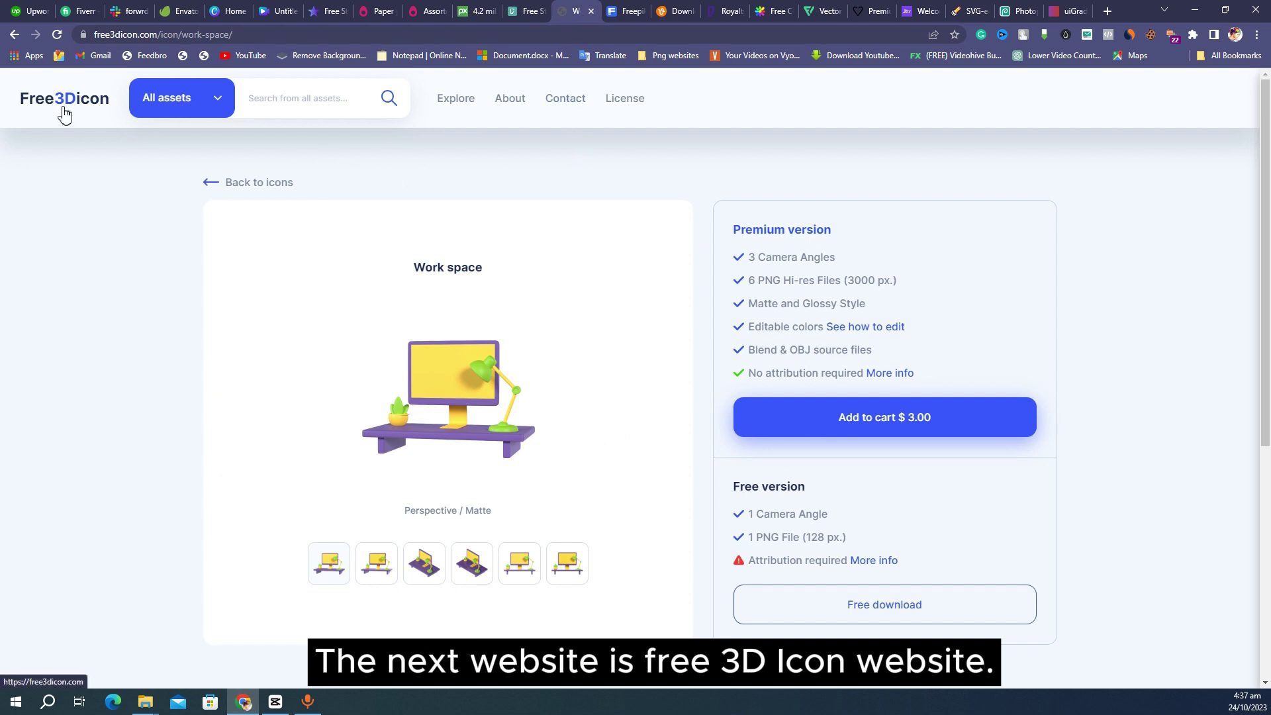
scroll(438, 353, "down", 3)
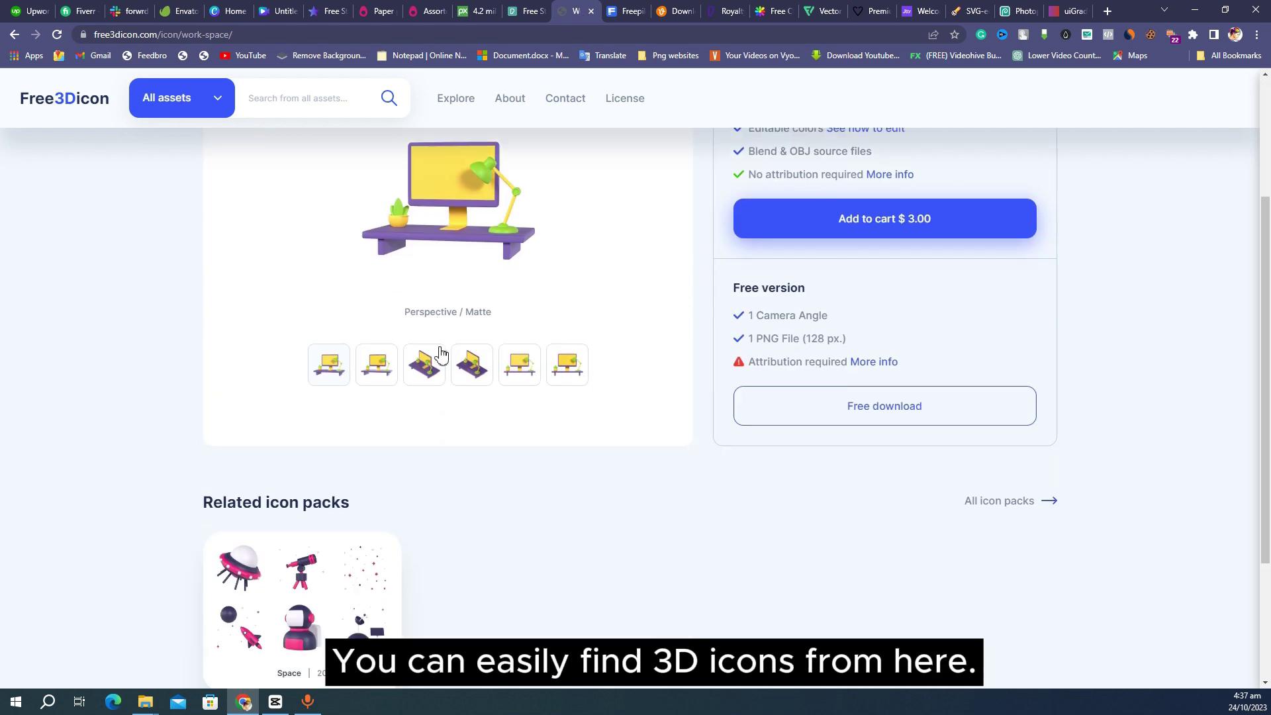
scroll(442, 355, "up", 3)
scroll(318, 331, "down", 2)
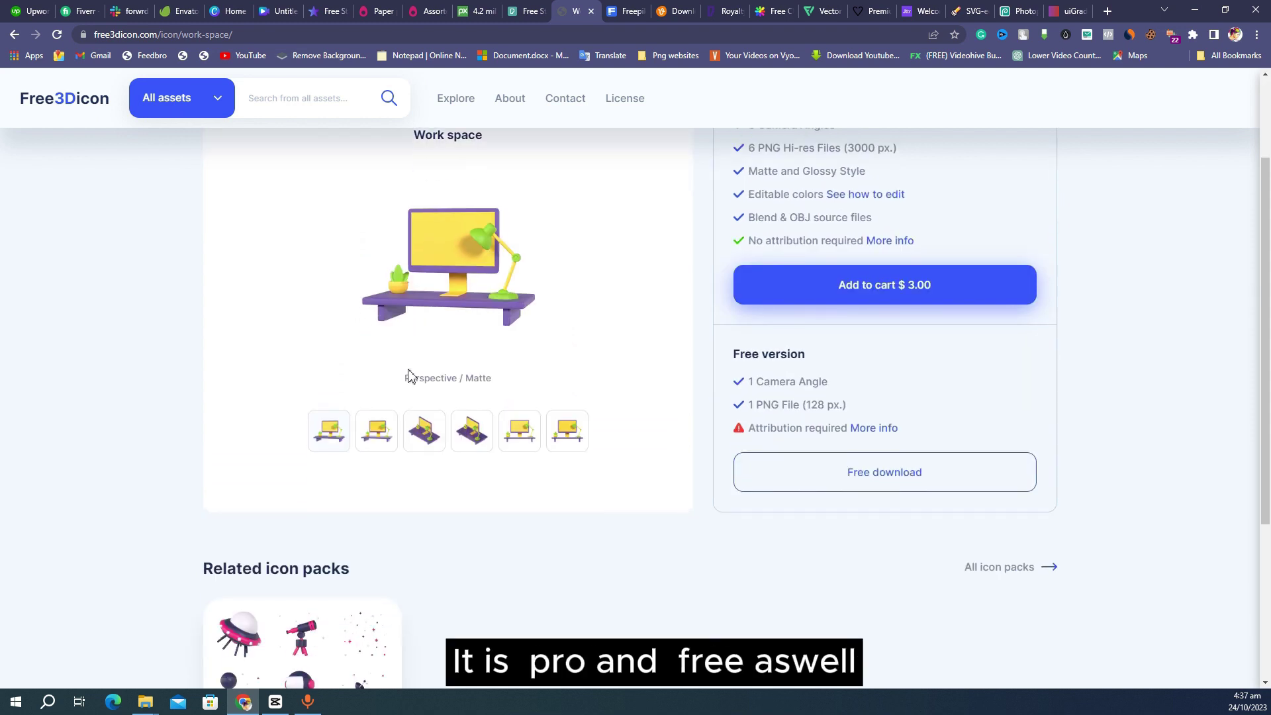
scroll(493, 516, "up", 2)
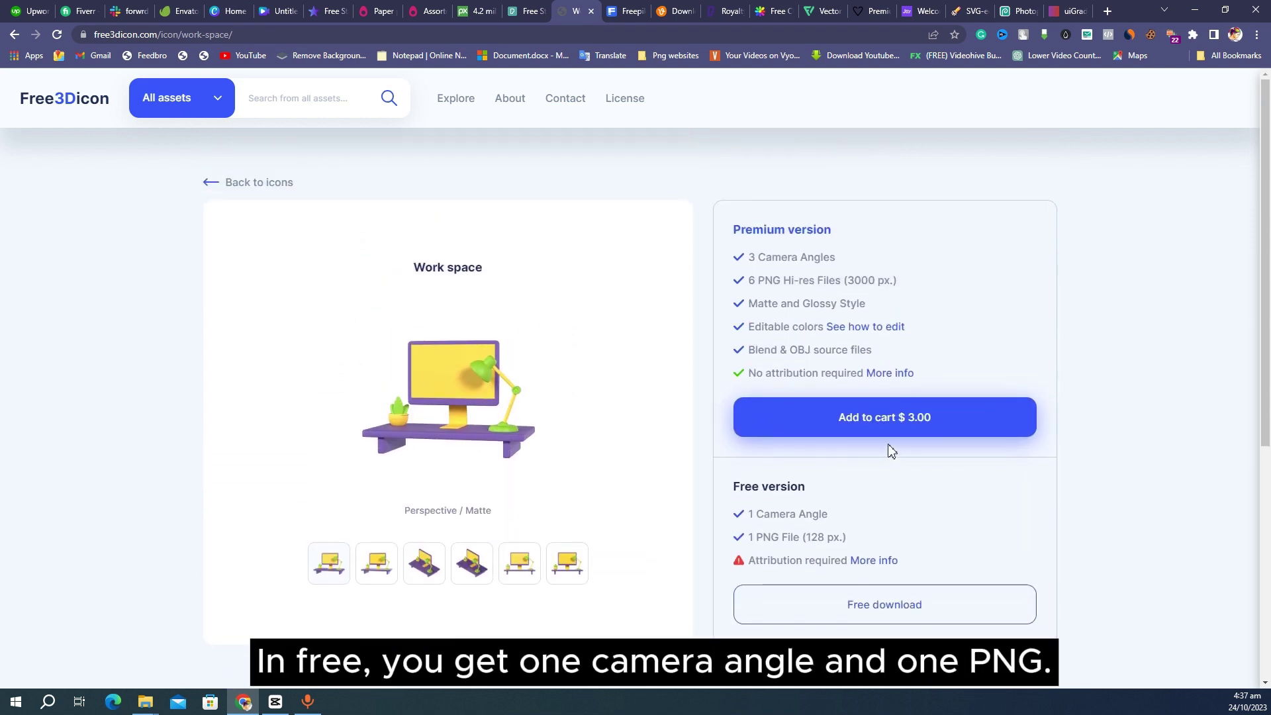
scroll(861, 560, "down", 1)
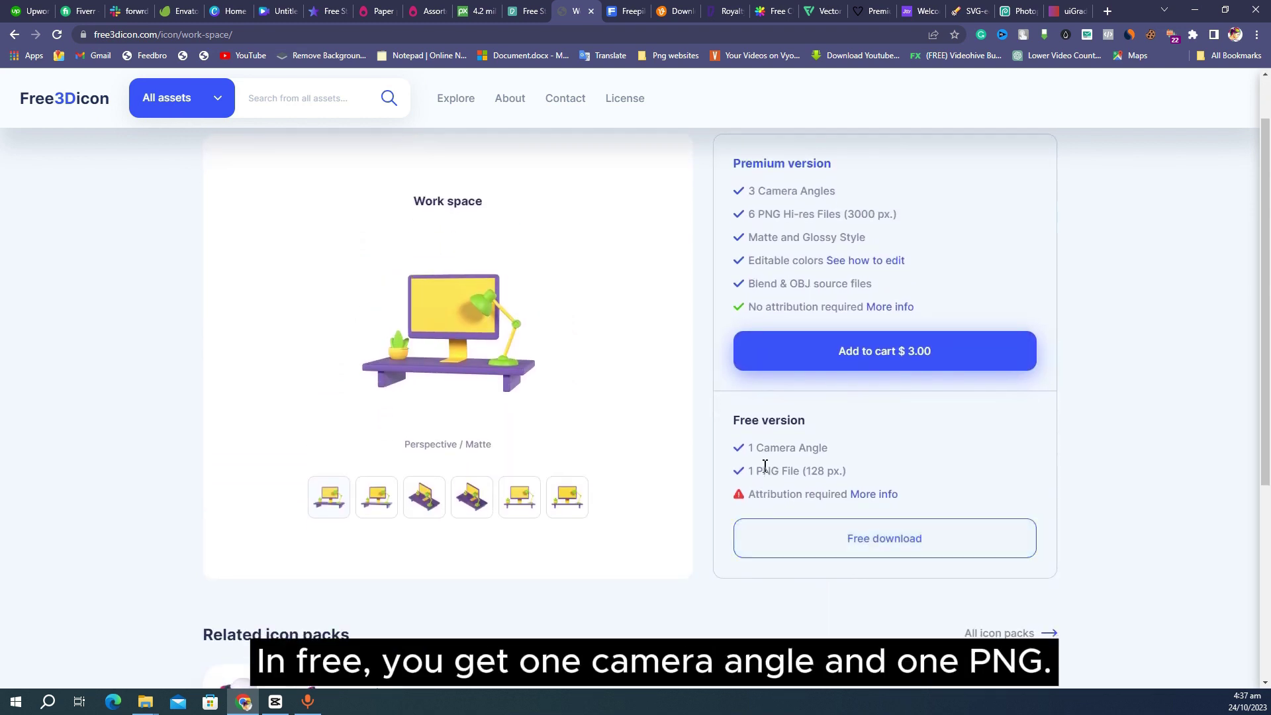
left_click_drag(747, 457, 885, 475)
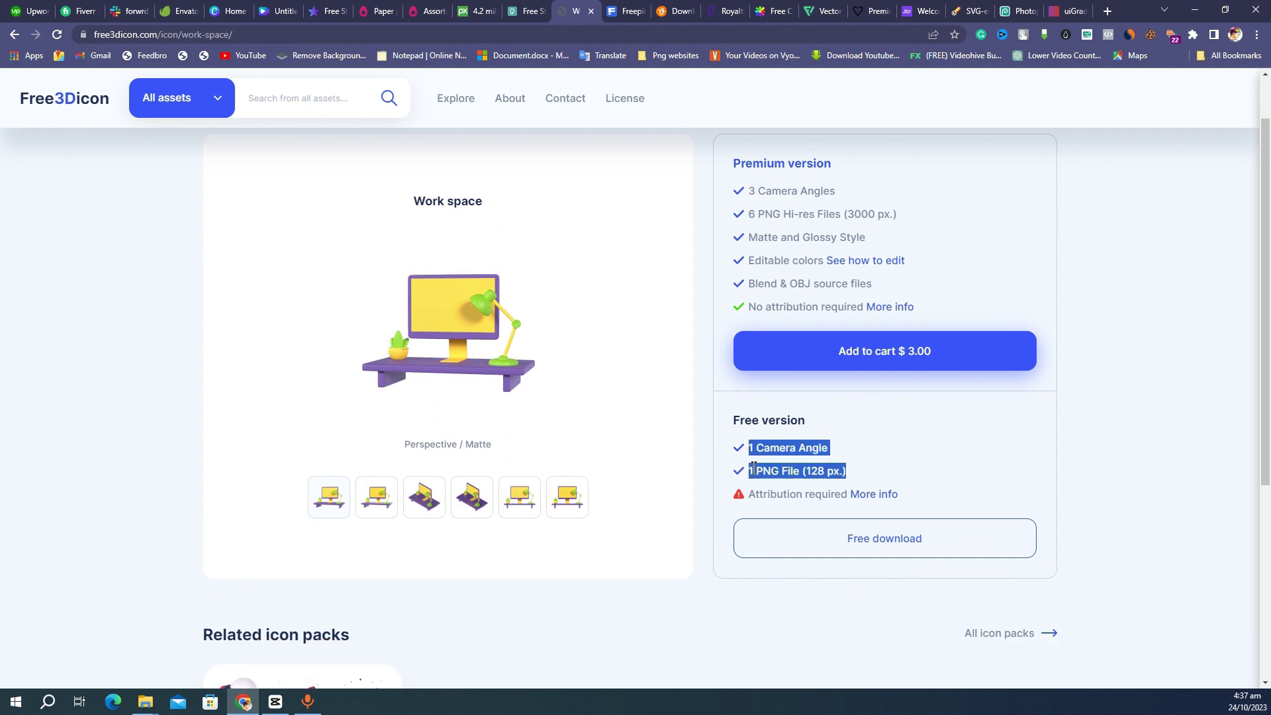
- Preview the Work space icon's camera angles, finishing on Isometric / Matte, and highlight the free version's attribution note
left_click(488, 505)
left_click(509, 509)
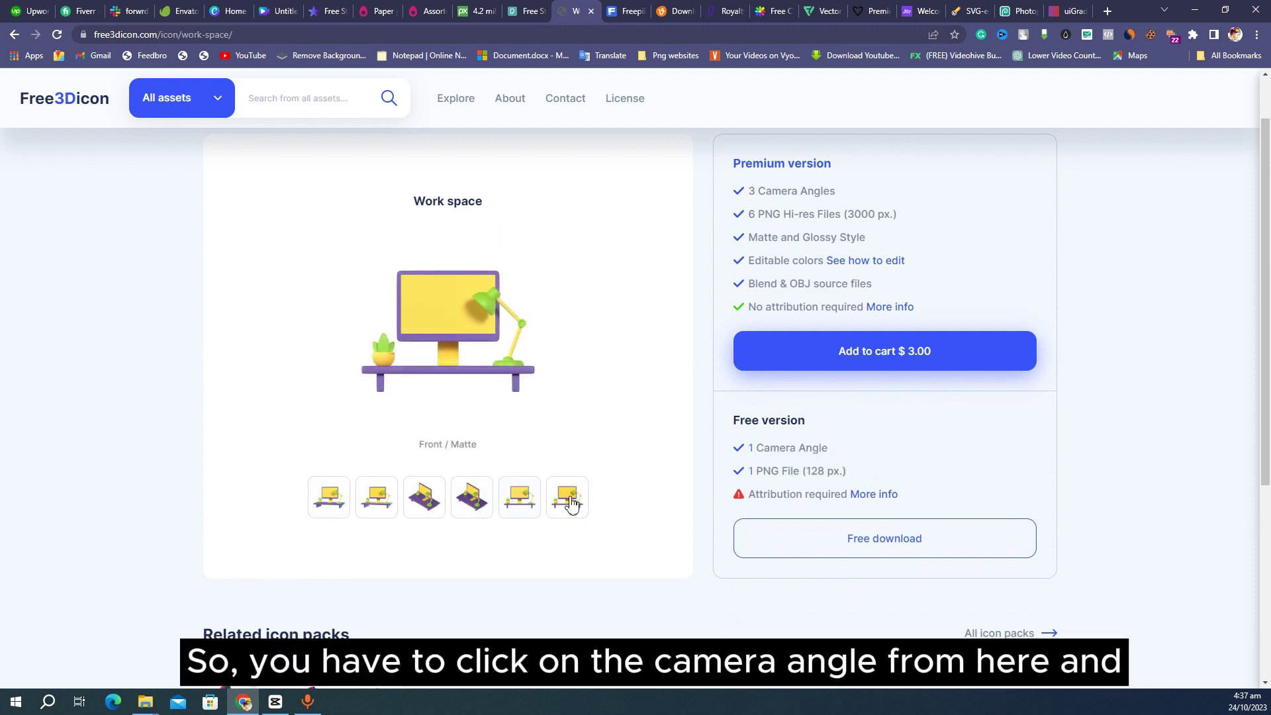
left_click(568, 505)
left_click(437, 506)
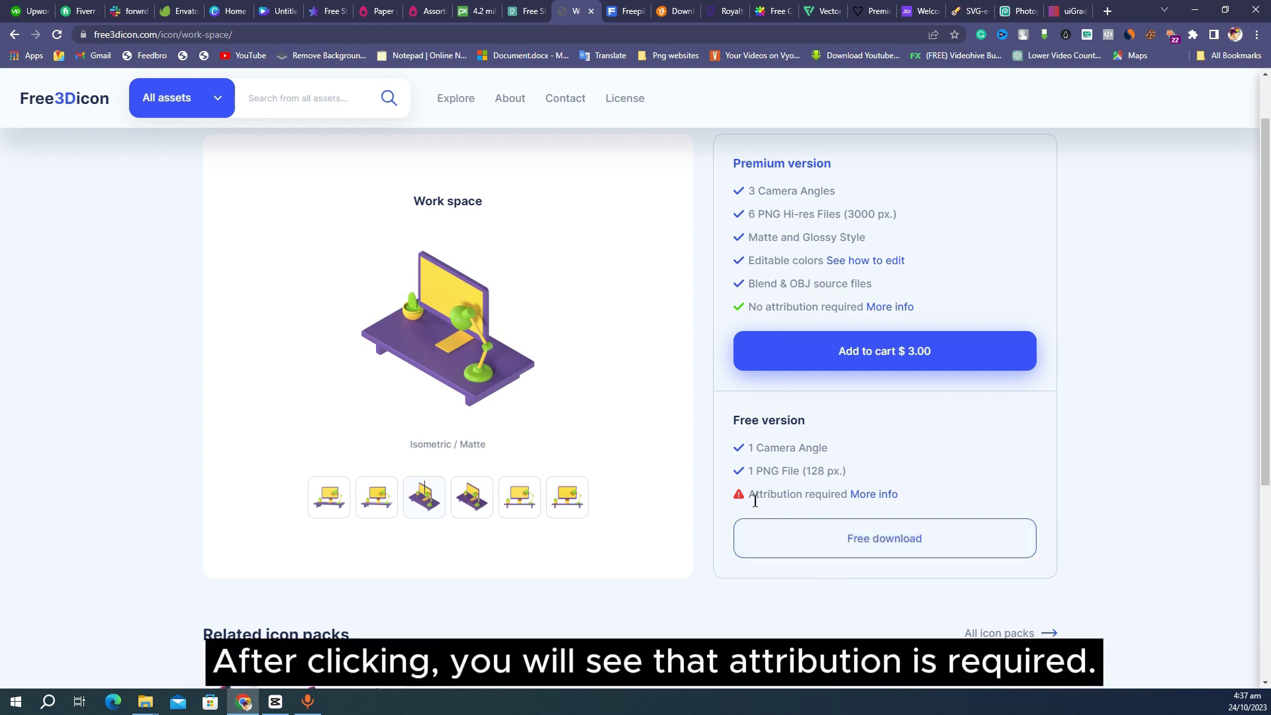
left_click_drag(748, 496, 849, 498)
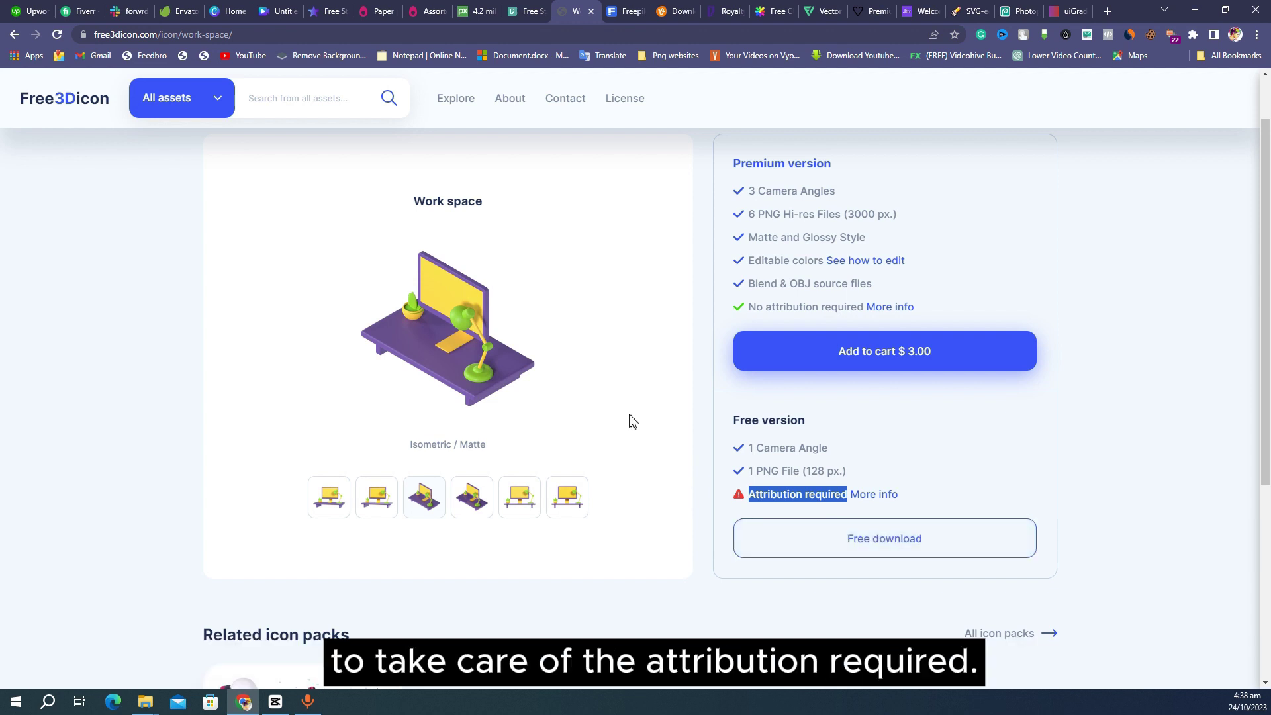
- View the already opened Freepik and Vecteezy home pages
left_click(629, 9)
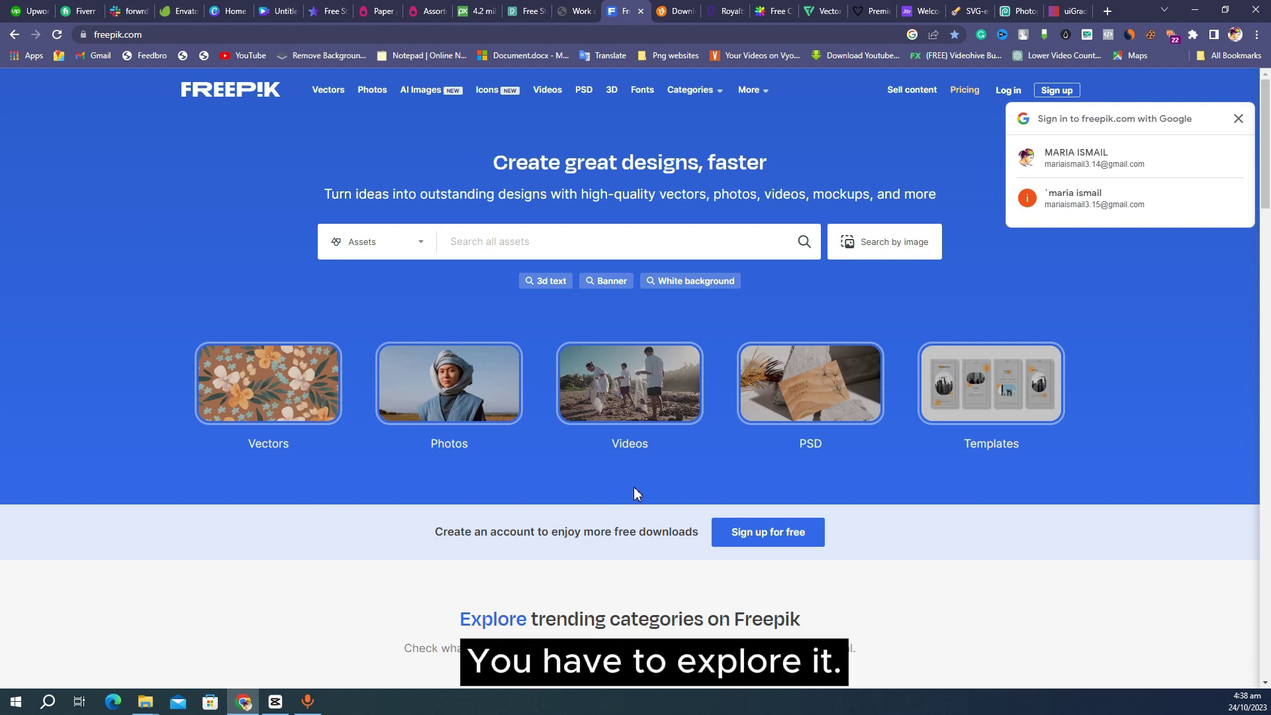
left_click(673, 11)
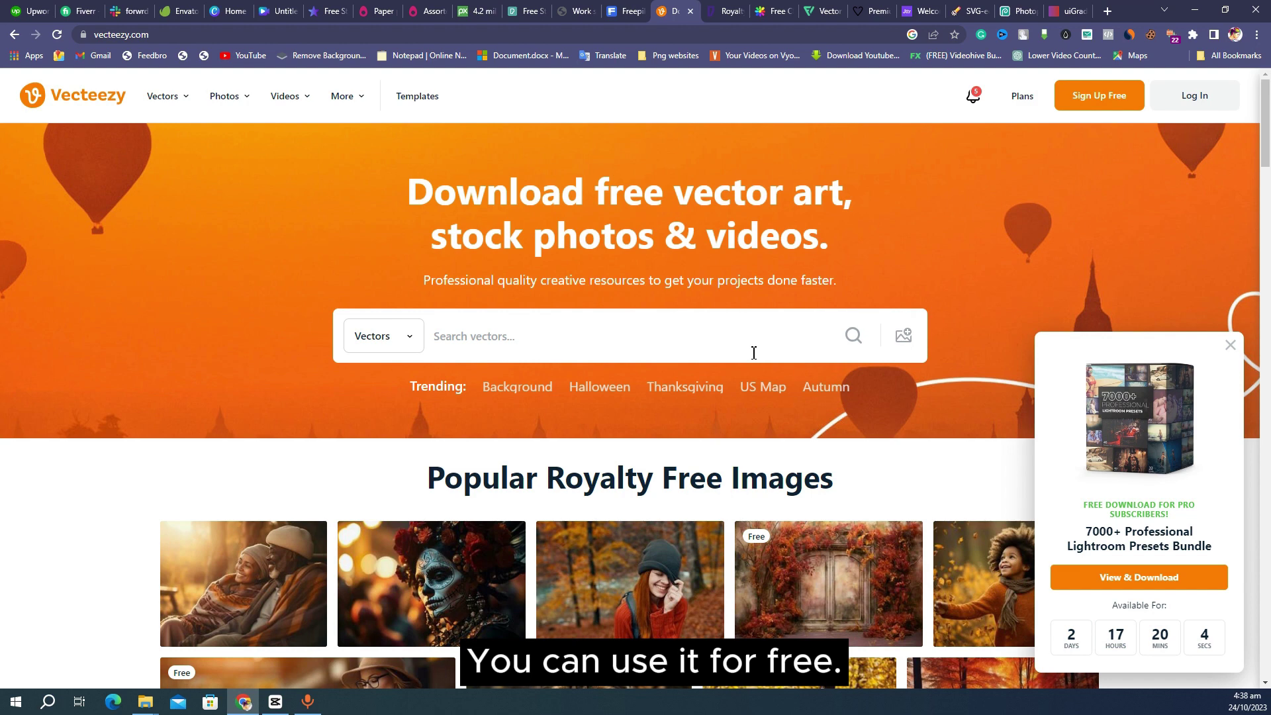
- Switch to the Dareful site, browse its free stock video footage and return to the search area
key("ctrl+Tab")
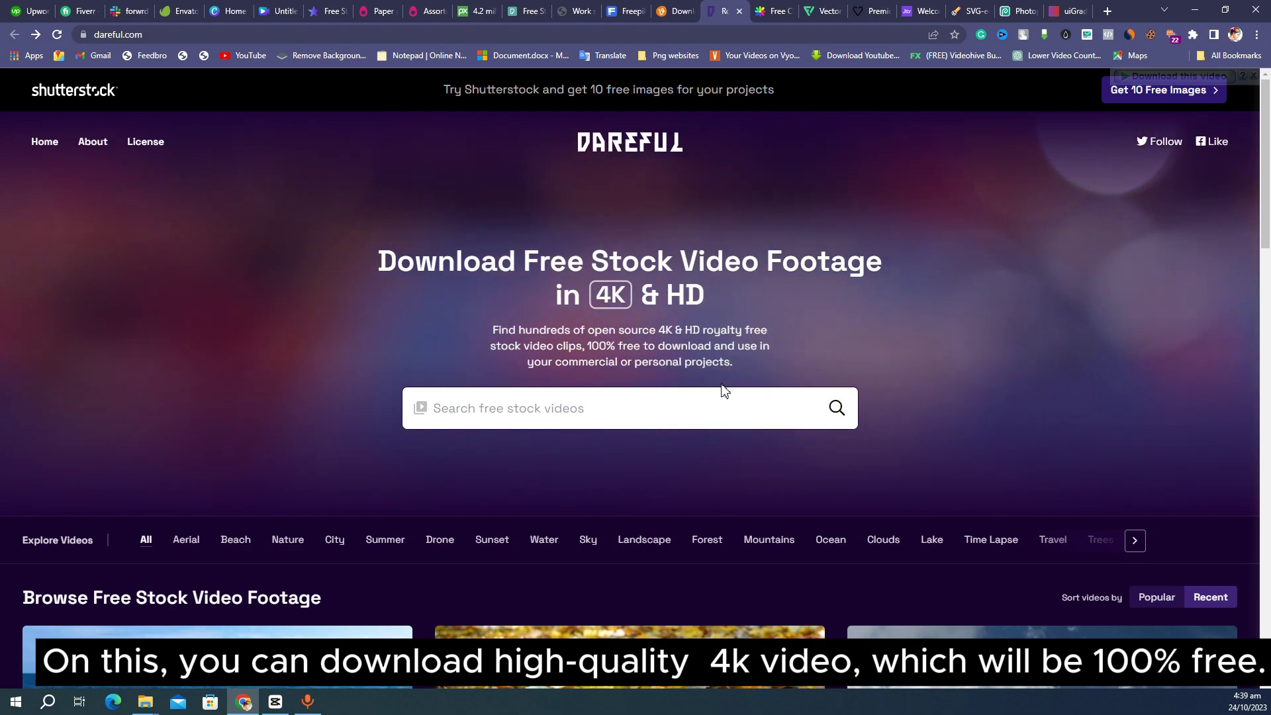
scroll(721, 399, "down", 1)
scroll(724, 414, "down", 5)
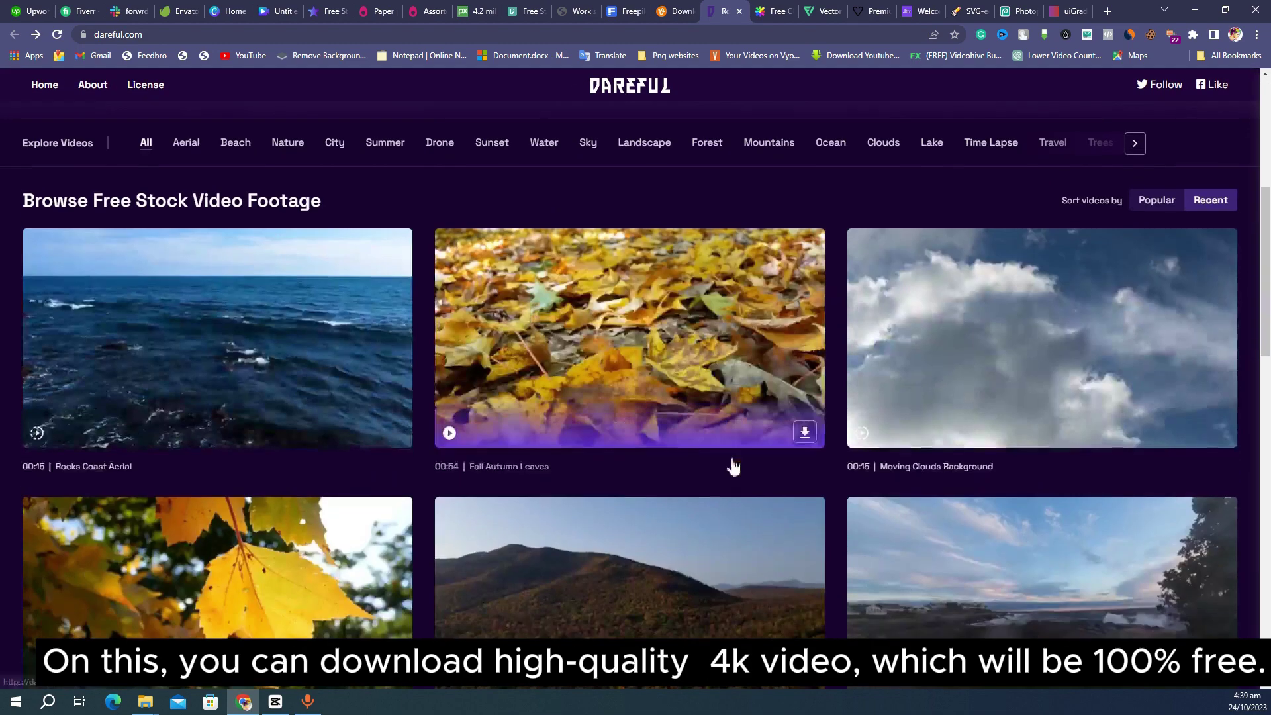
scroll(583, 516, "down", 1)
scroll(561, 488, "up", 6)
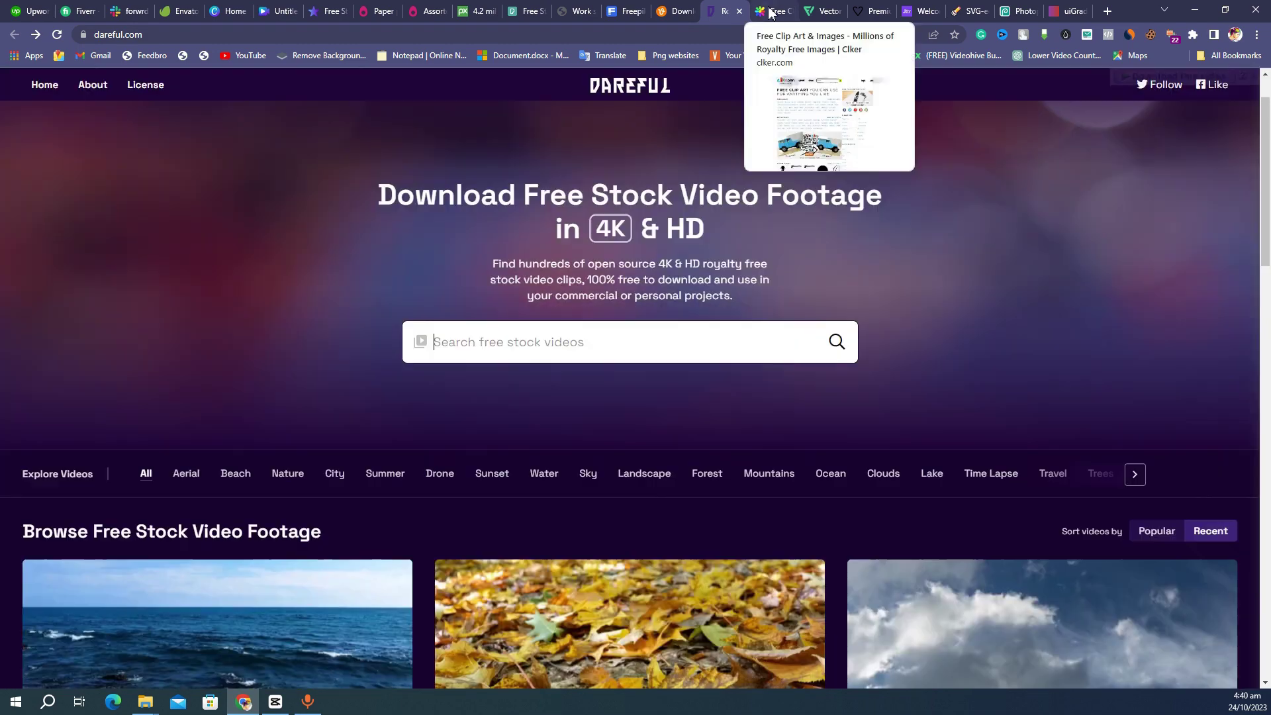
- Search Clker for "note" clip art and open the Paper Pencil result to view its PNG download sizes
left_click(771, 13)
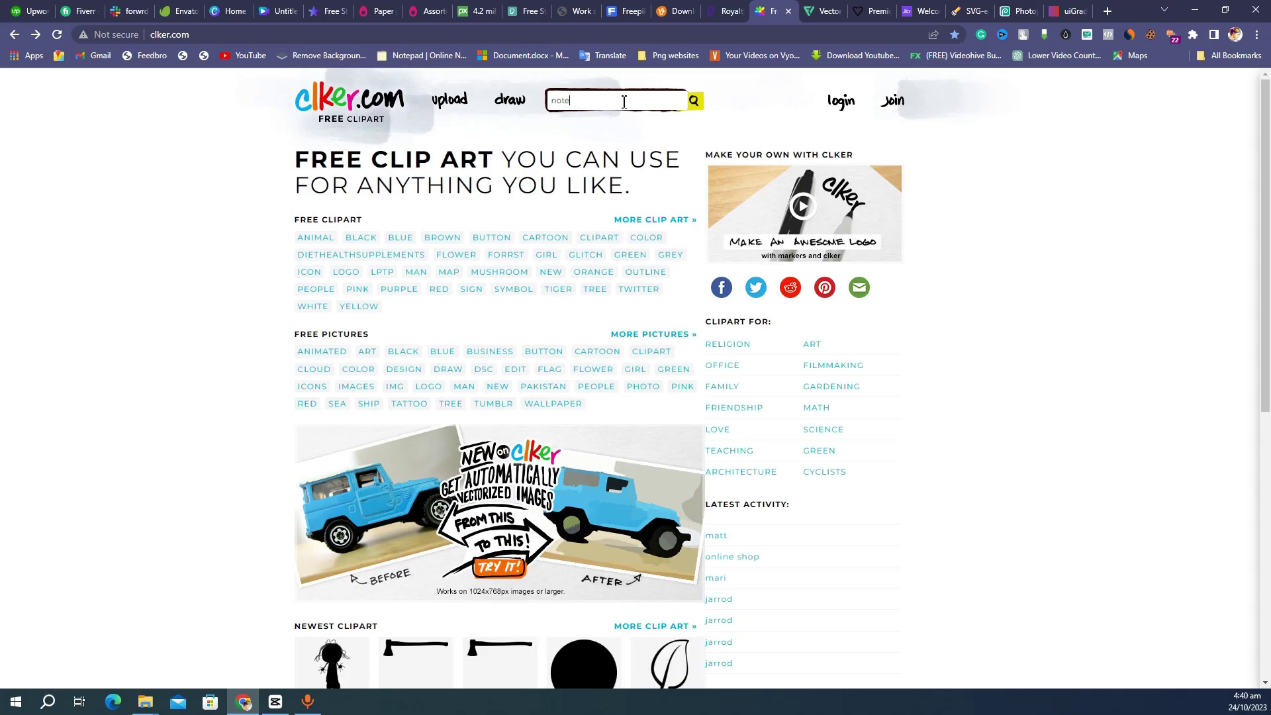
left_click(694, 100)
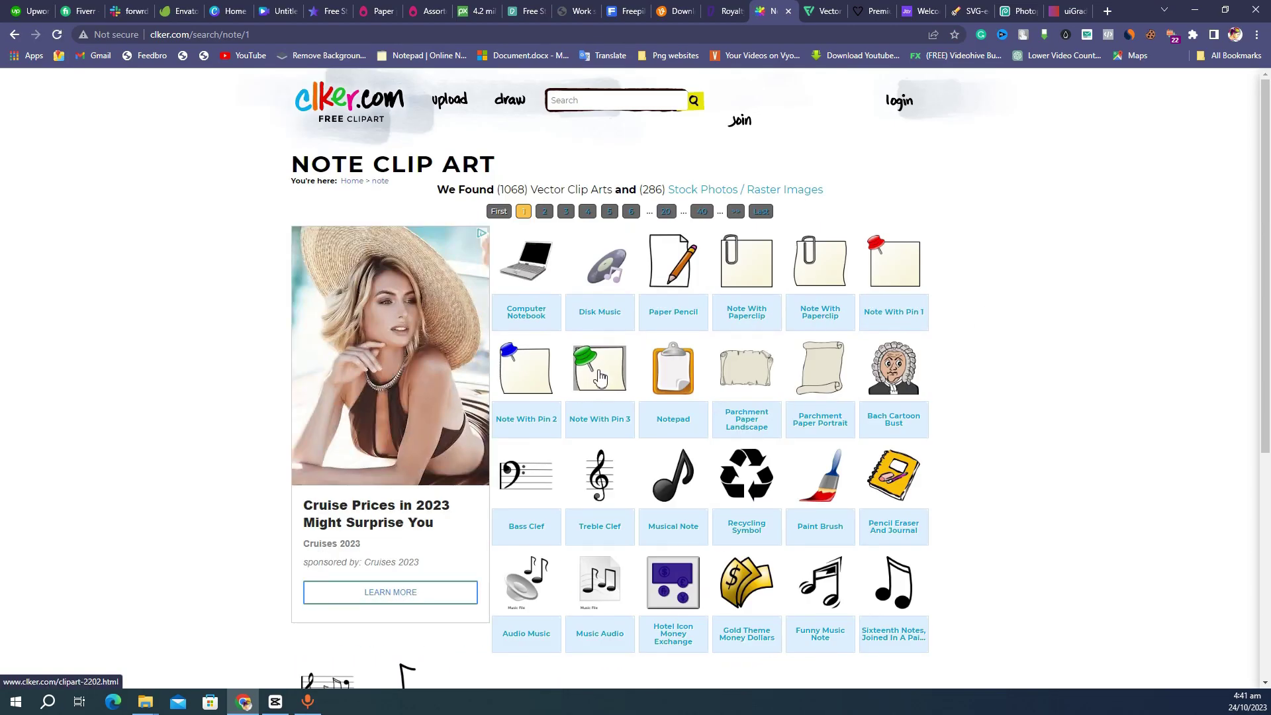
left_click(689, 264)
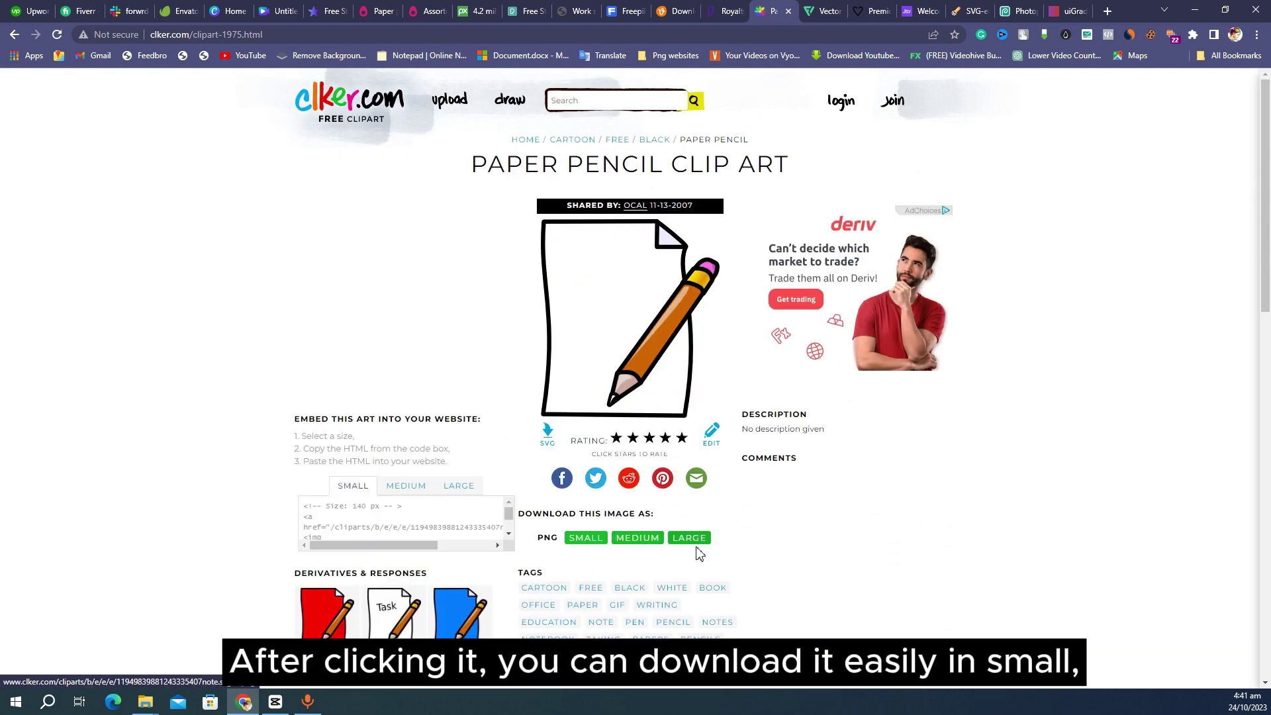
scroll(695, 548, "down", 3)
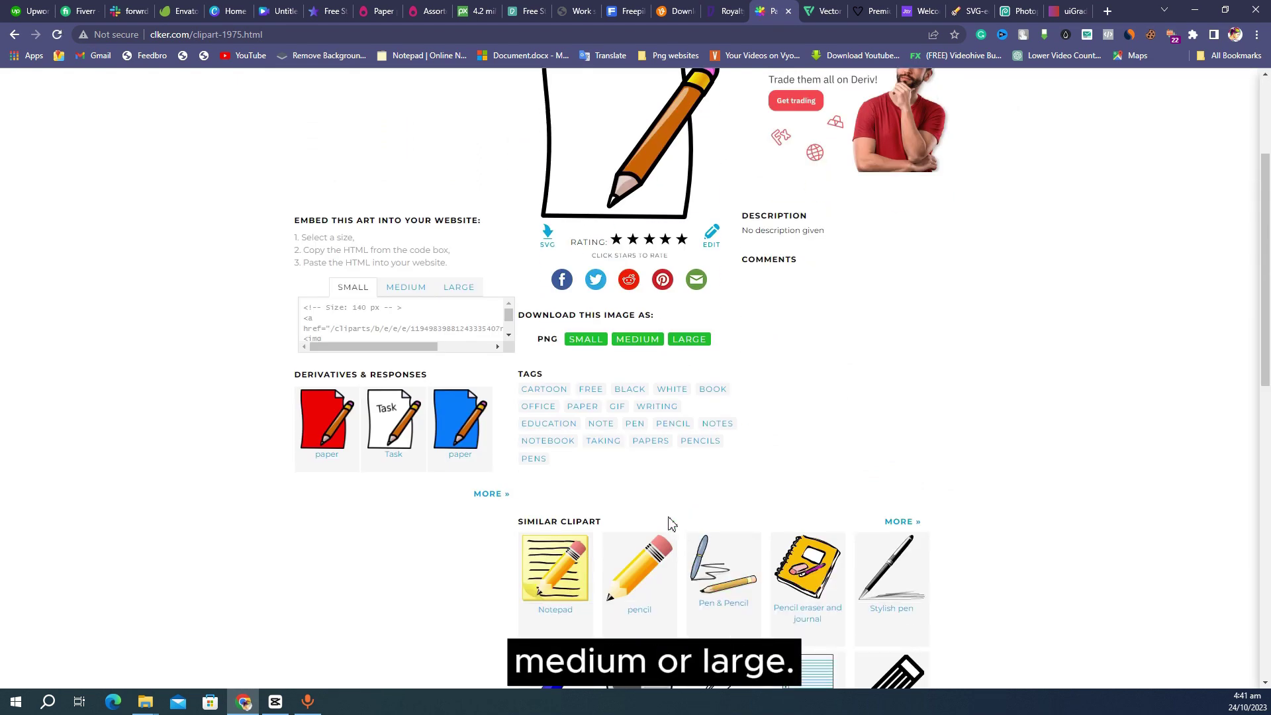
- Browse Flaticon's top icons and stickers, return to its search area, and view the LoveSVG home page
scroll(687, 358, "up", 3)
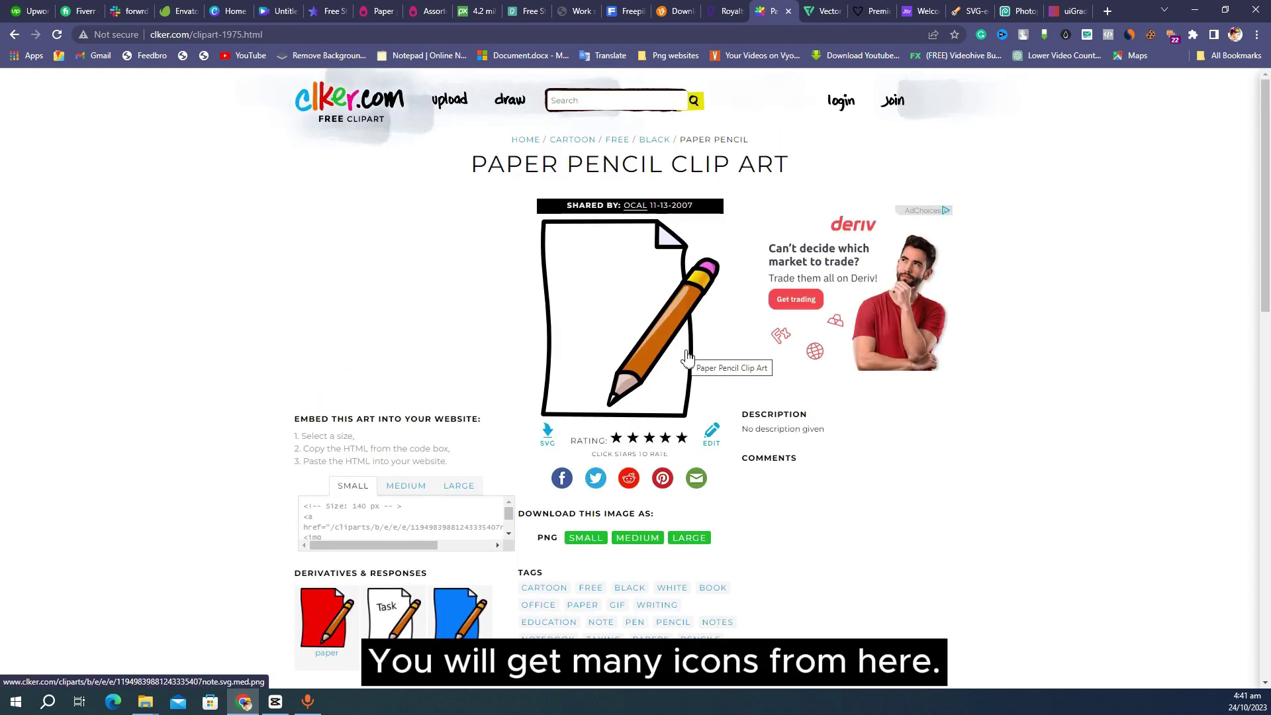
left_click(824, 11)
scroll(244, 306, "down", 15)
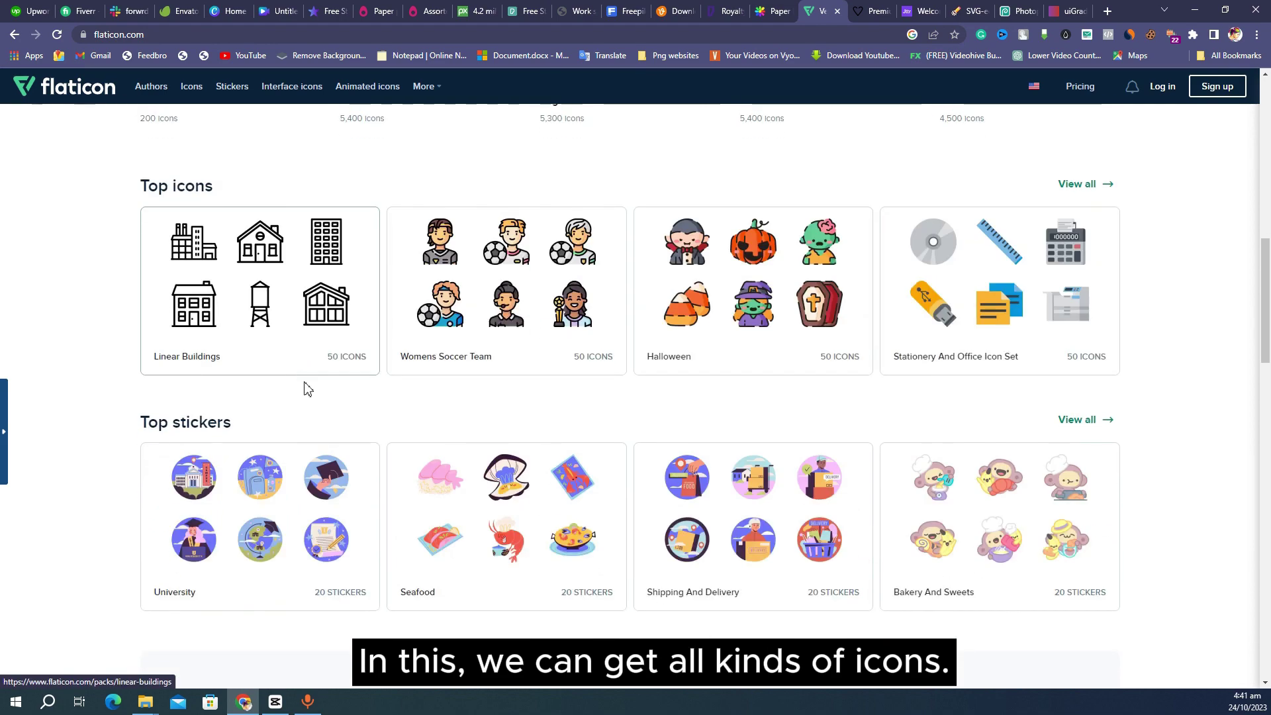
scroll(315, 414, "up", 15)
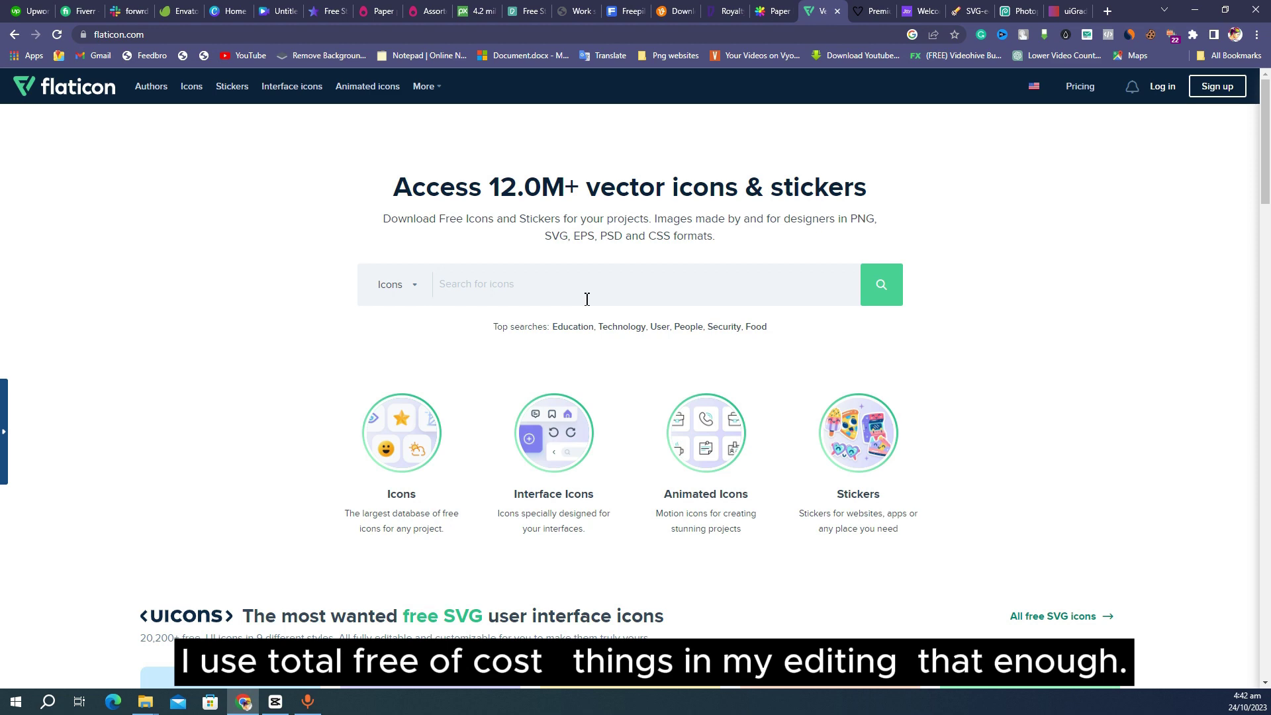
key("ctrl+Tab")
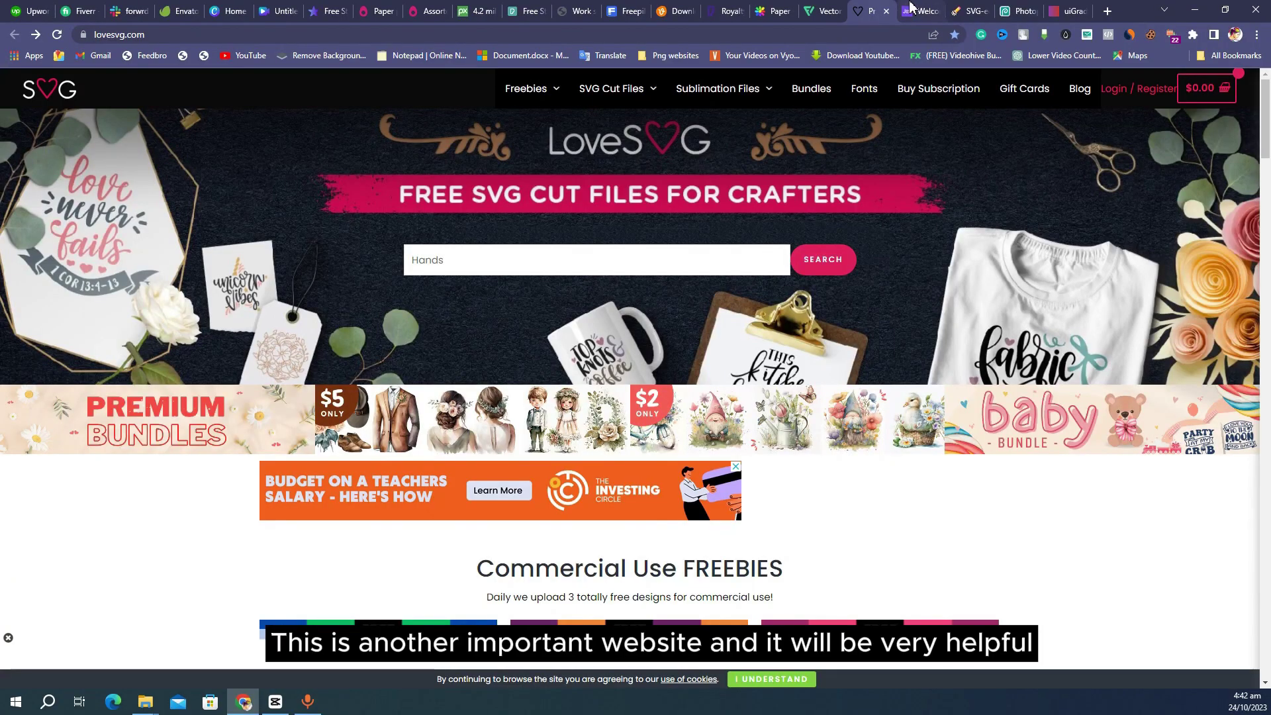
- Switch to the Jitter site, browse its templates and open the Social handle (Dark) template
left_click(915, 11)
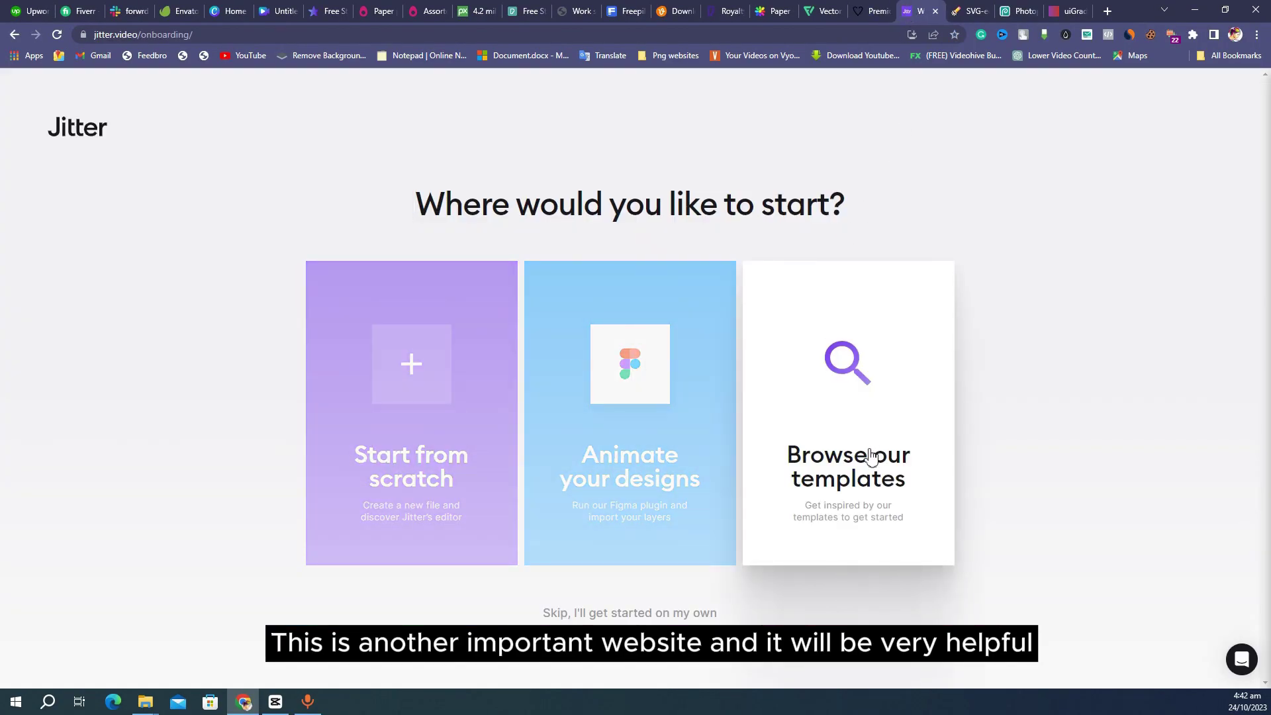
left_click(869, 456)
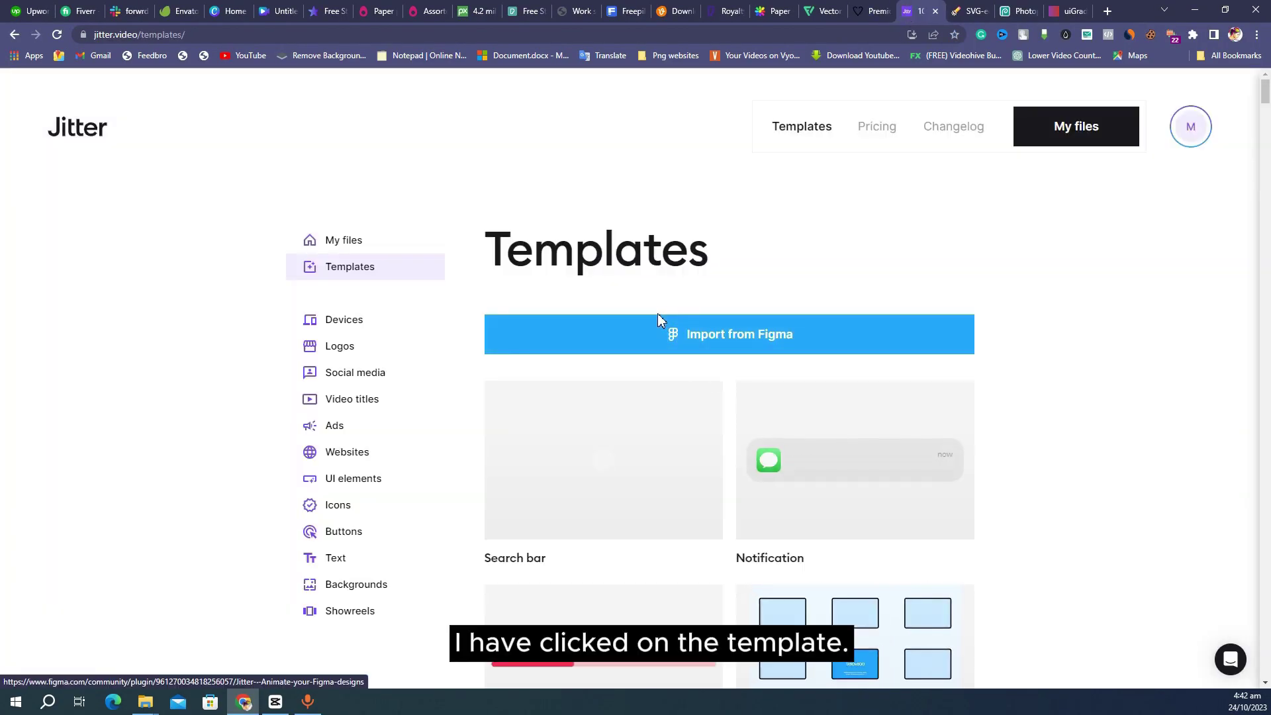
scroll(1069, 446, "down", 4)
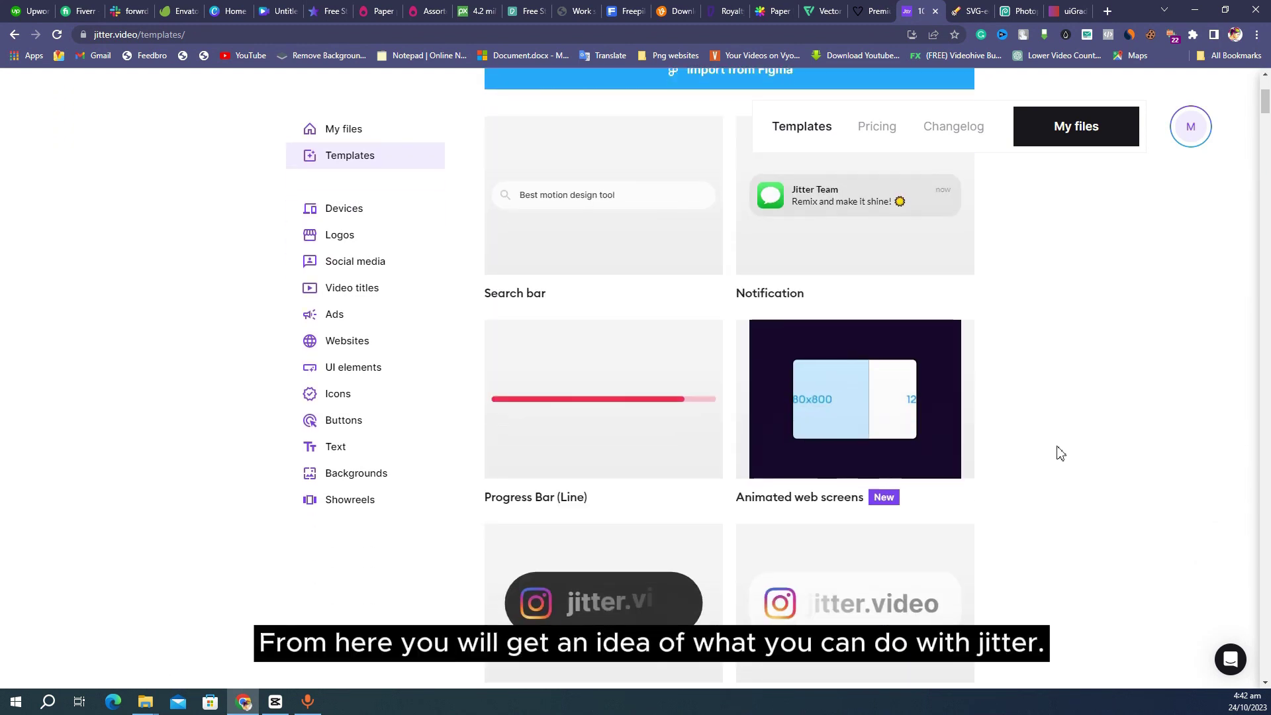
scroll(1056, 457, "up", 3)
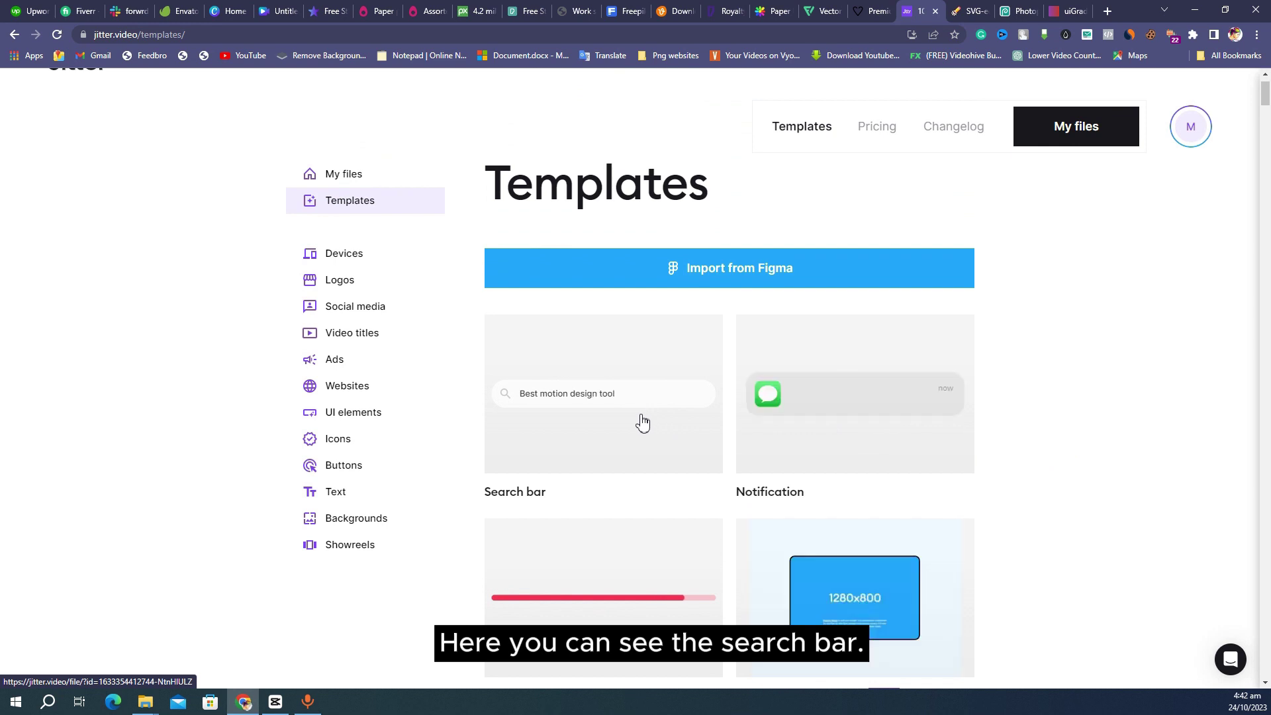
scroll(643, 422, "down", 1)
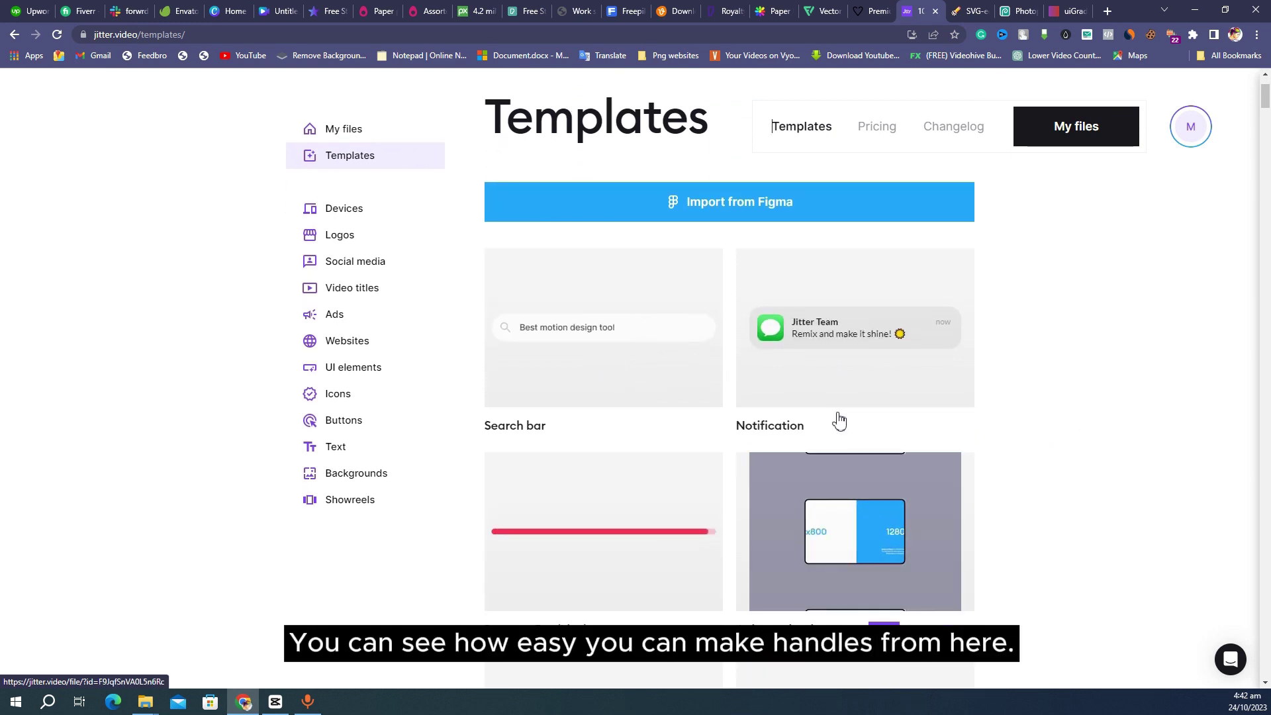
scroll(849, 362, "down", 6)
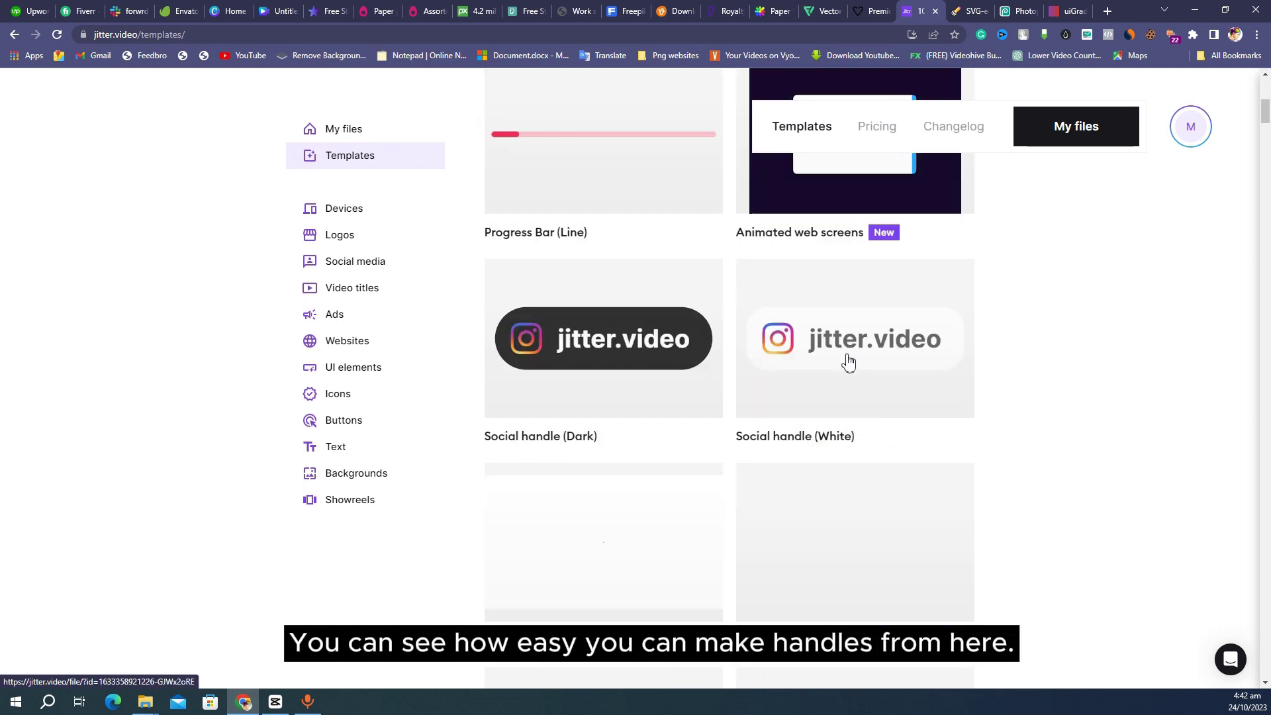
left_click(601, 356)
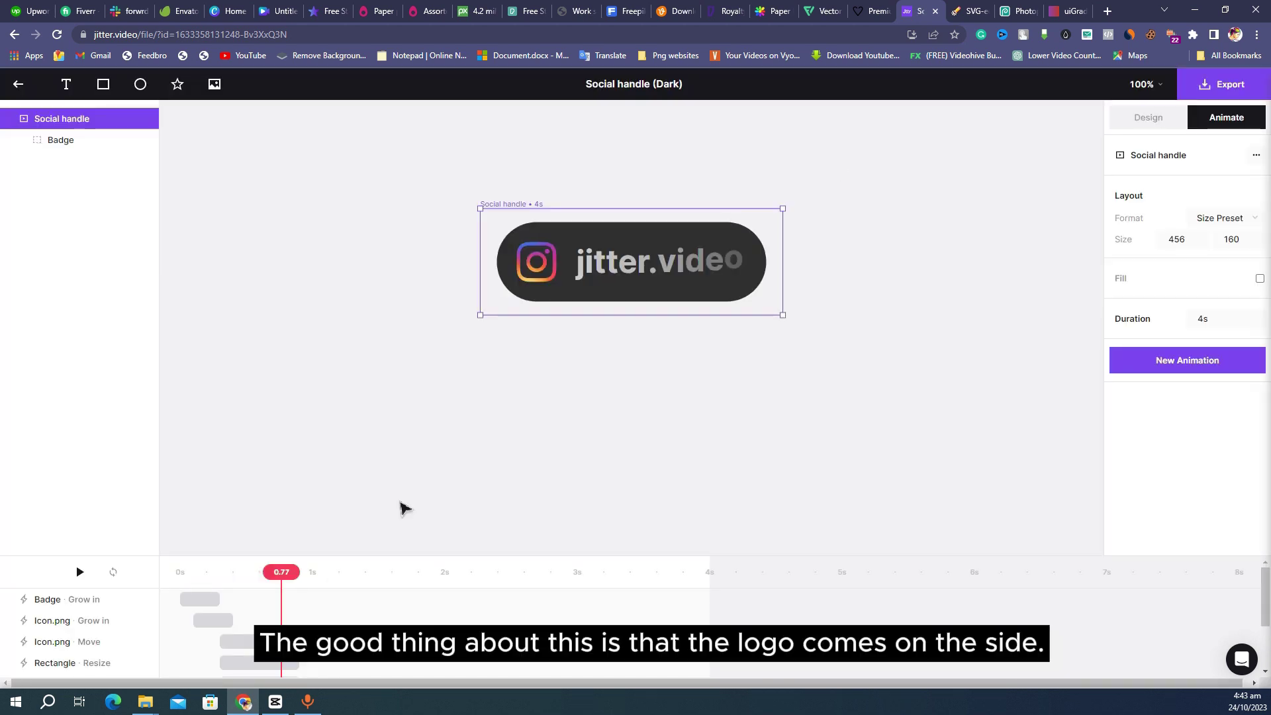
- With the playhead at 1 second, replace the social handle's text with "mar" and show the available export formats
left_click(190, 574)
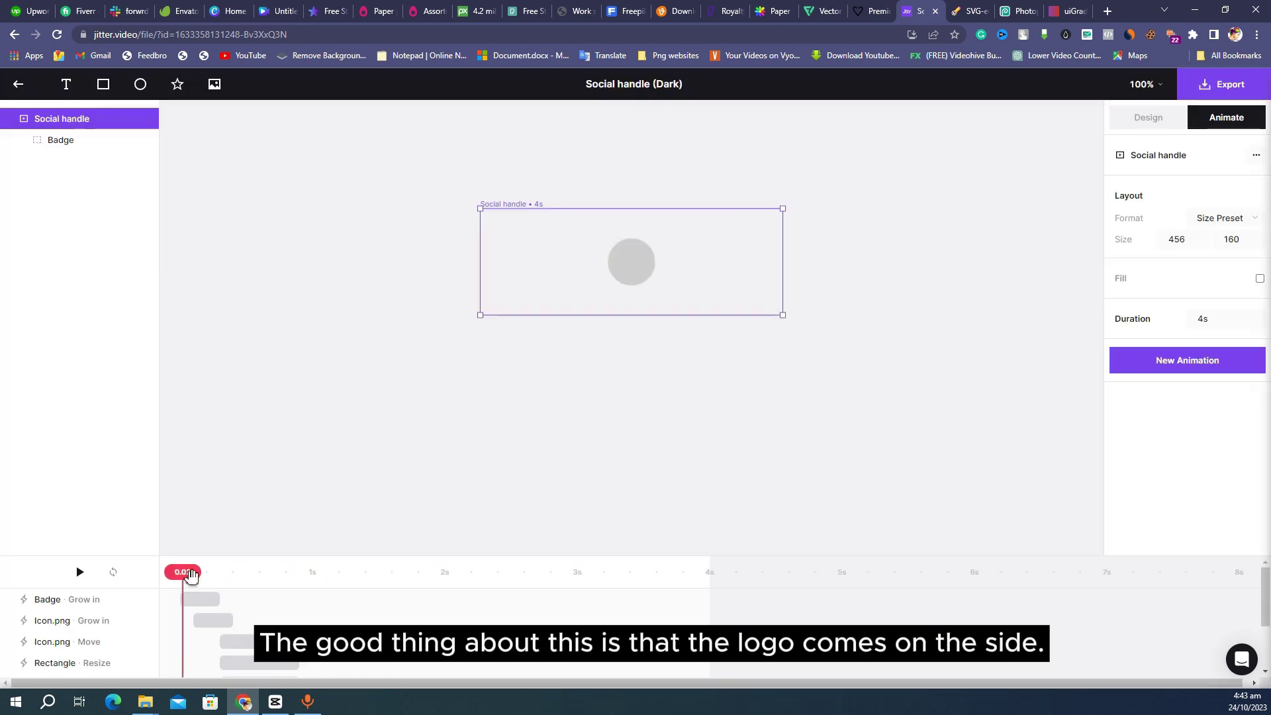
left_click_drag(190, 573, 313, 574)
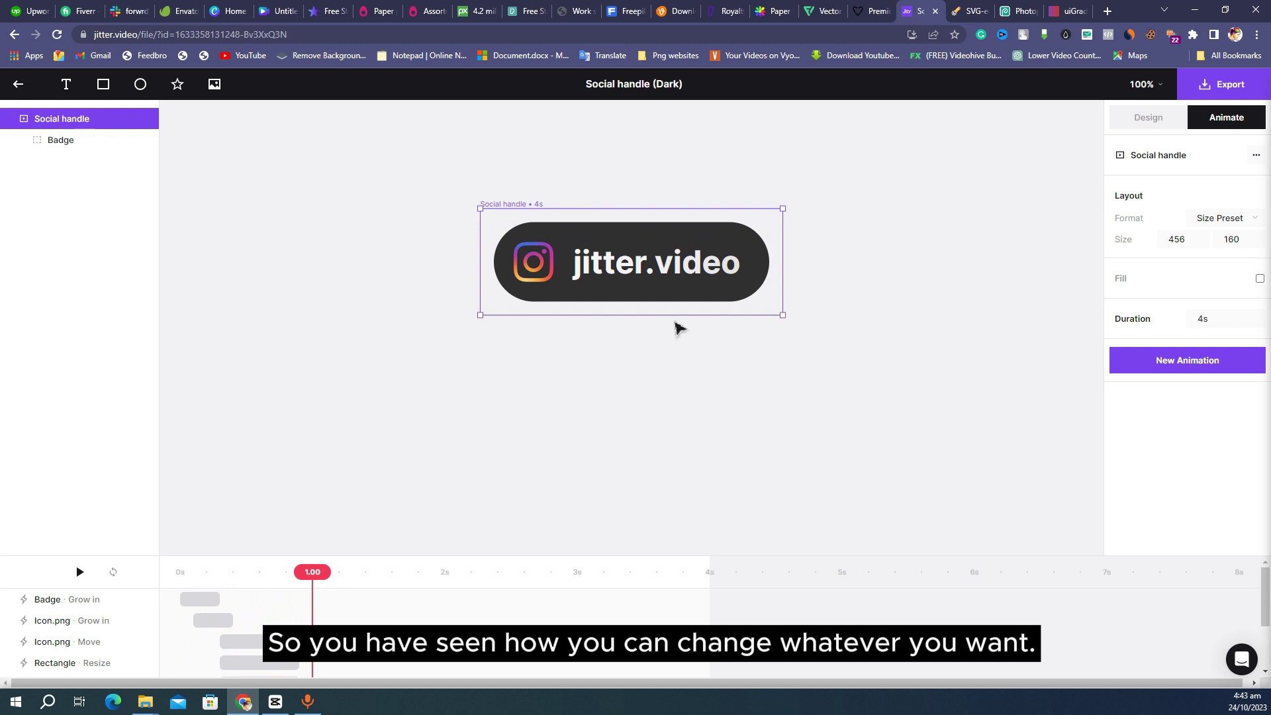
left_click(693, 273)
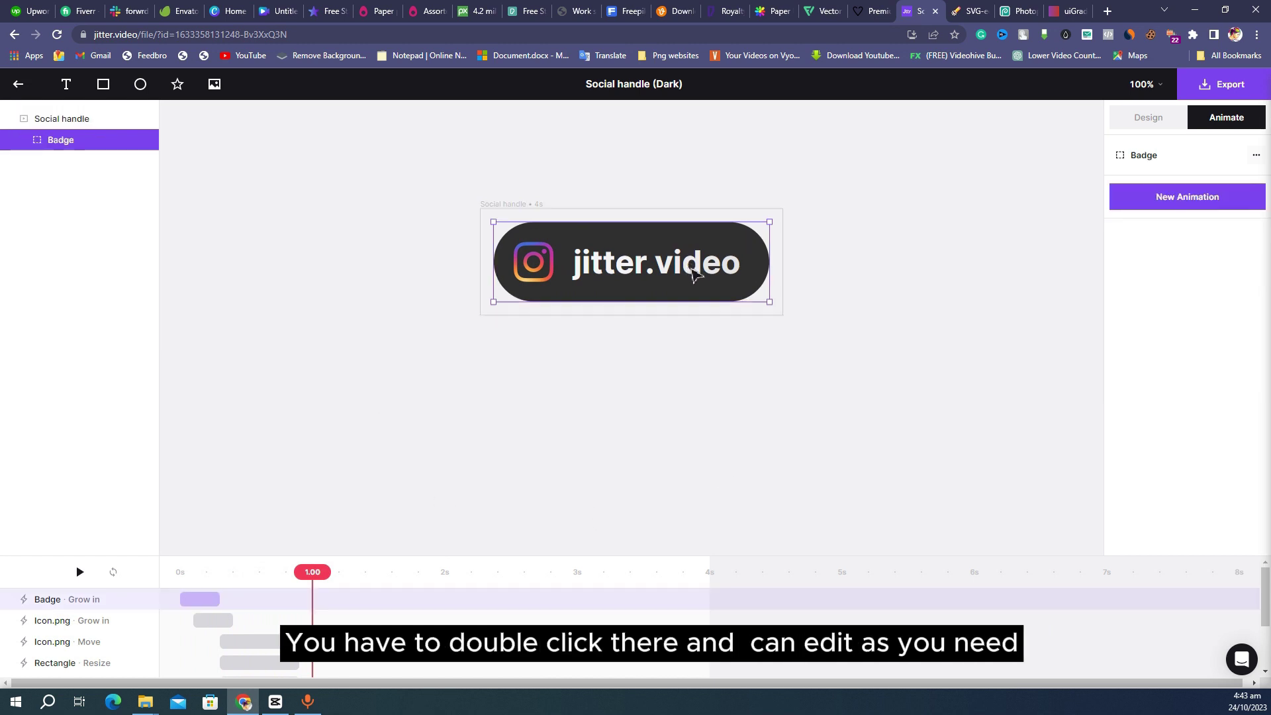
double_click(693, 273)
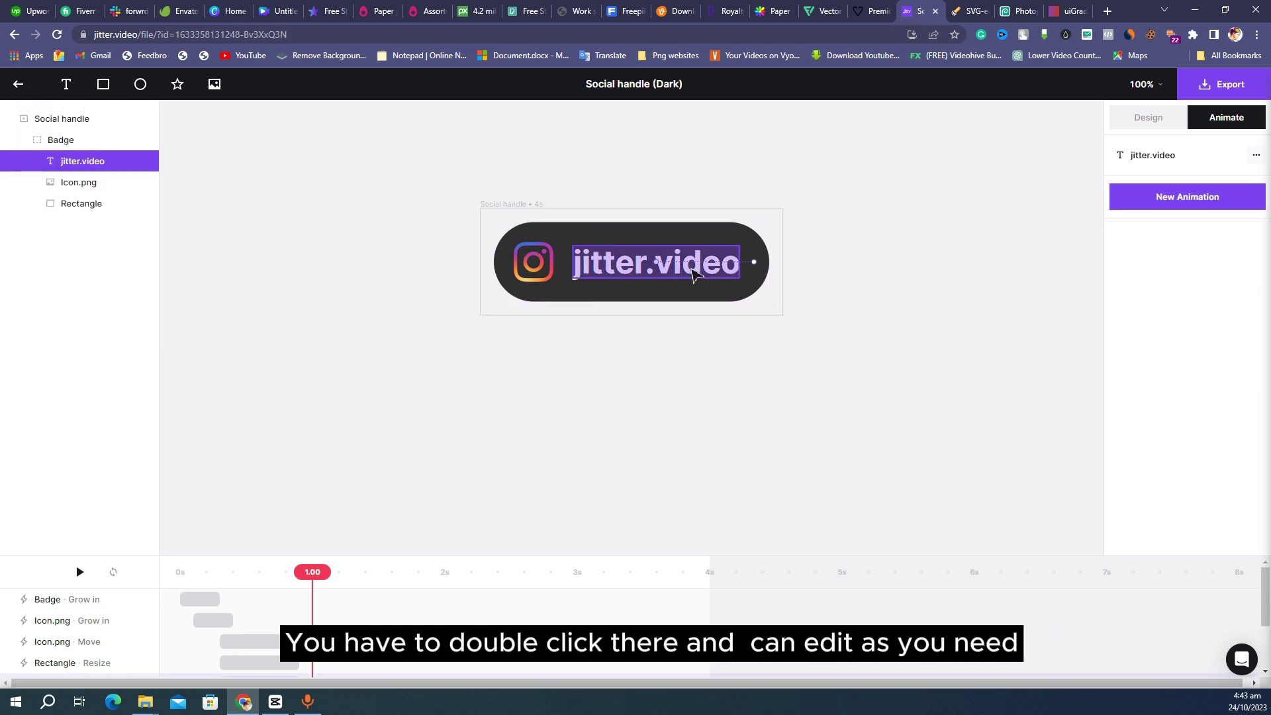
type("mar")
left_click(1205, 85)
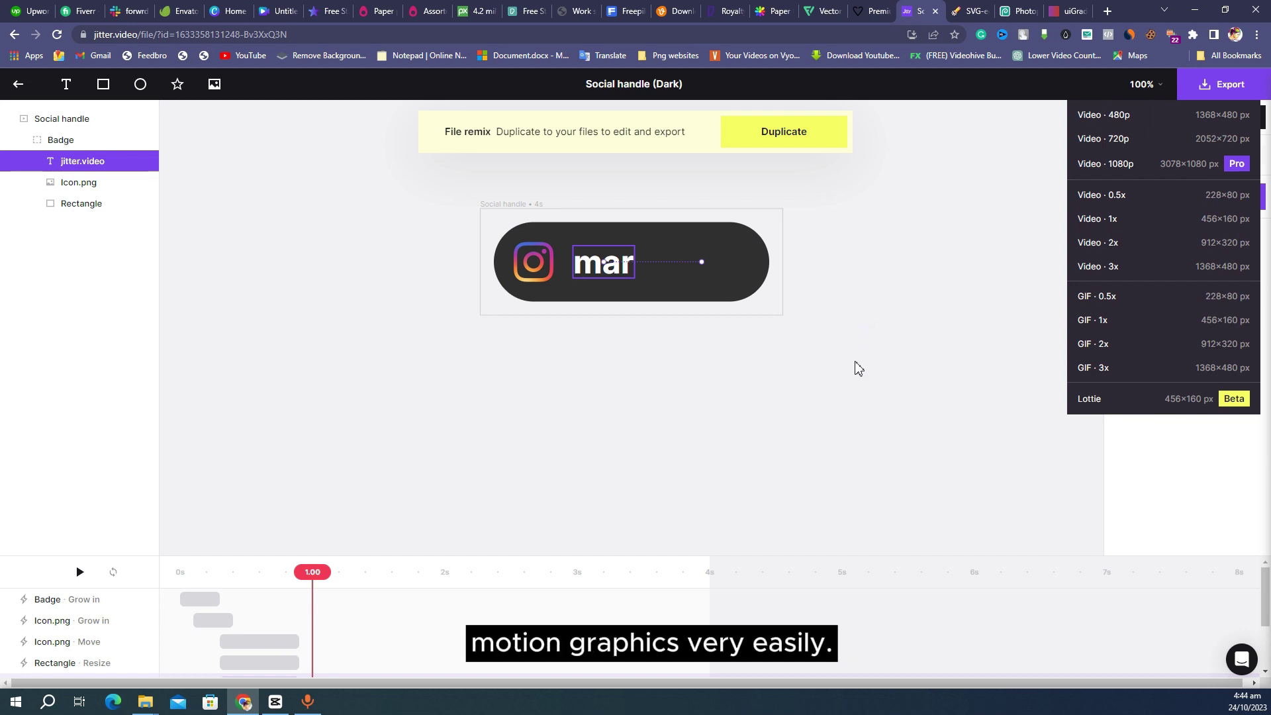
- View the already opened SVG-Edit and Photopea online editors
left_click(968, 11)
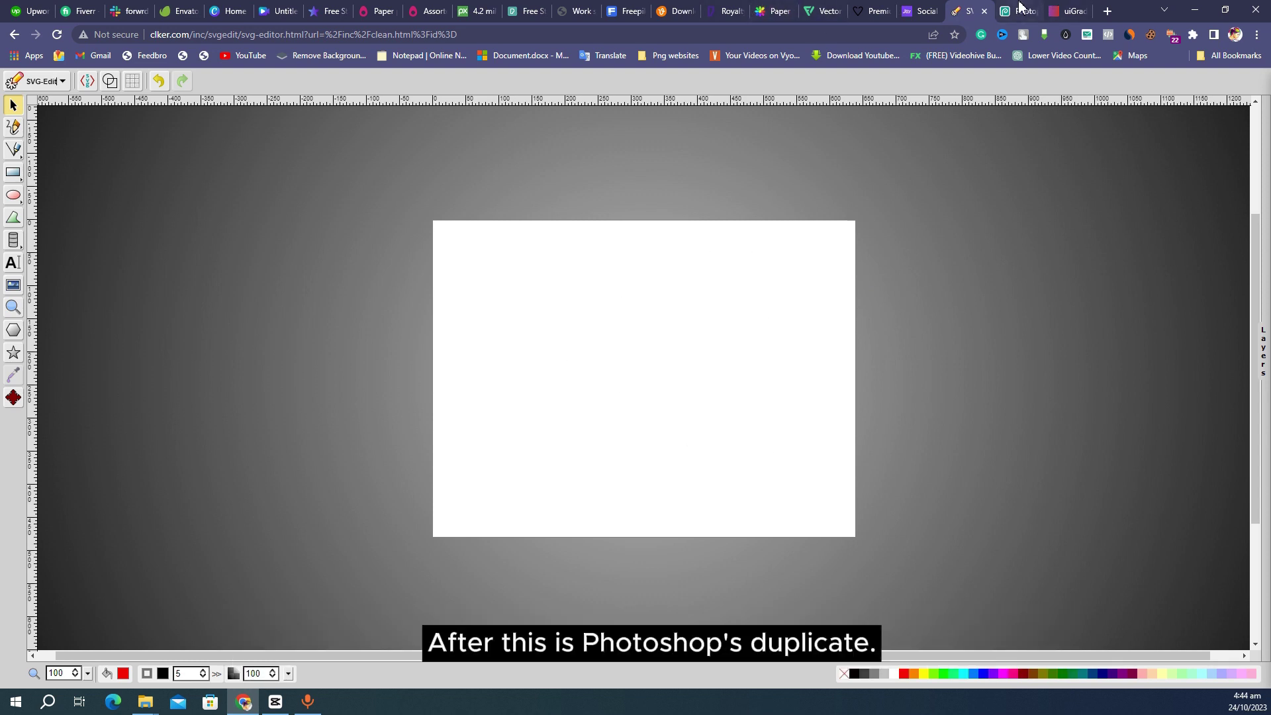
left_click(1020, 9)
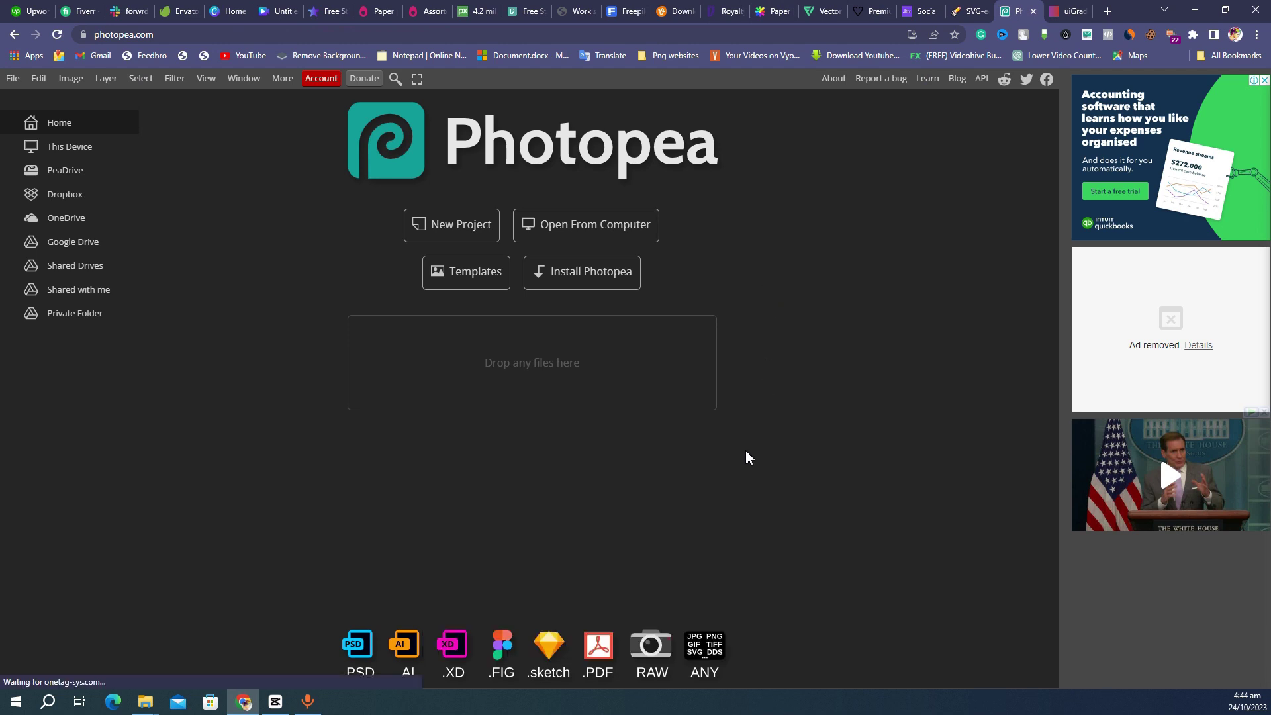
- Browse the uiGradients gallery, open the Dark Ocean gradient and download it as a JPG
left_click(1069, 11)
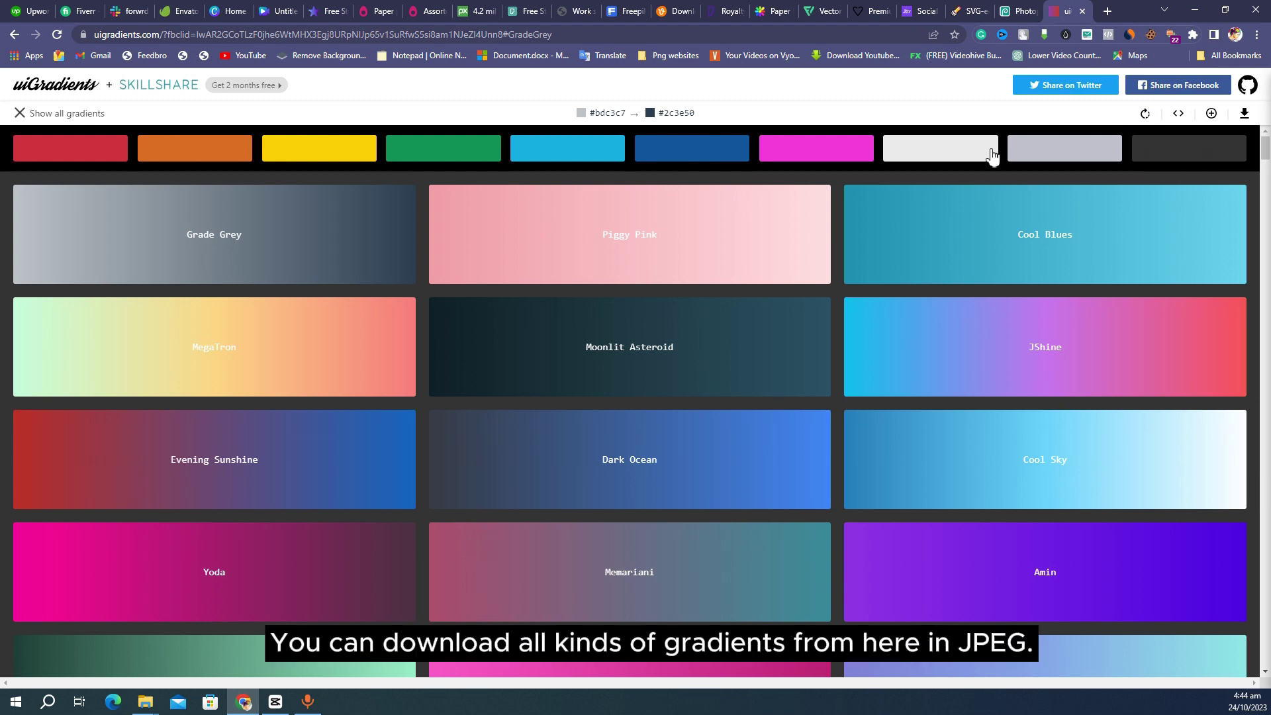
scroll(891, 399, "down", 13)
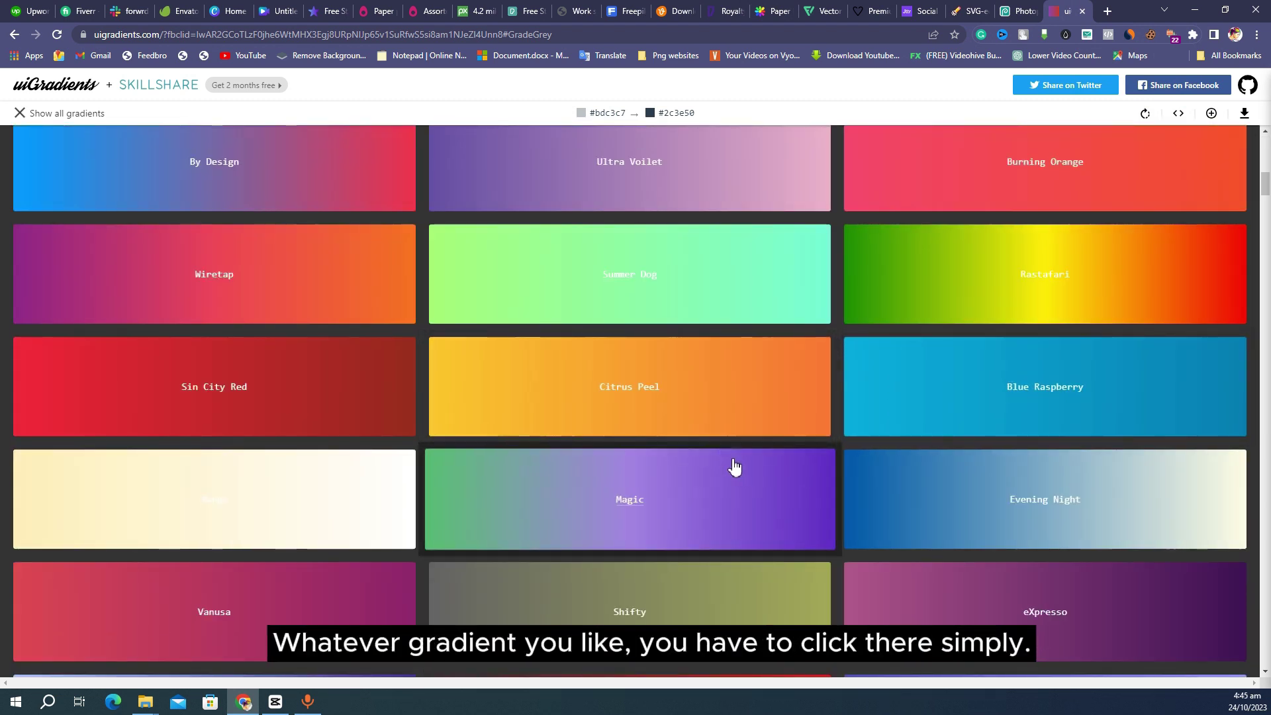
scroll(860, 450, "down", 7)
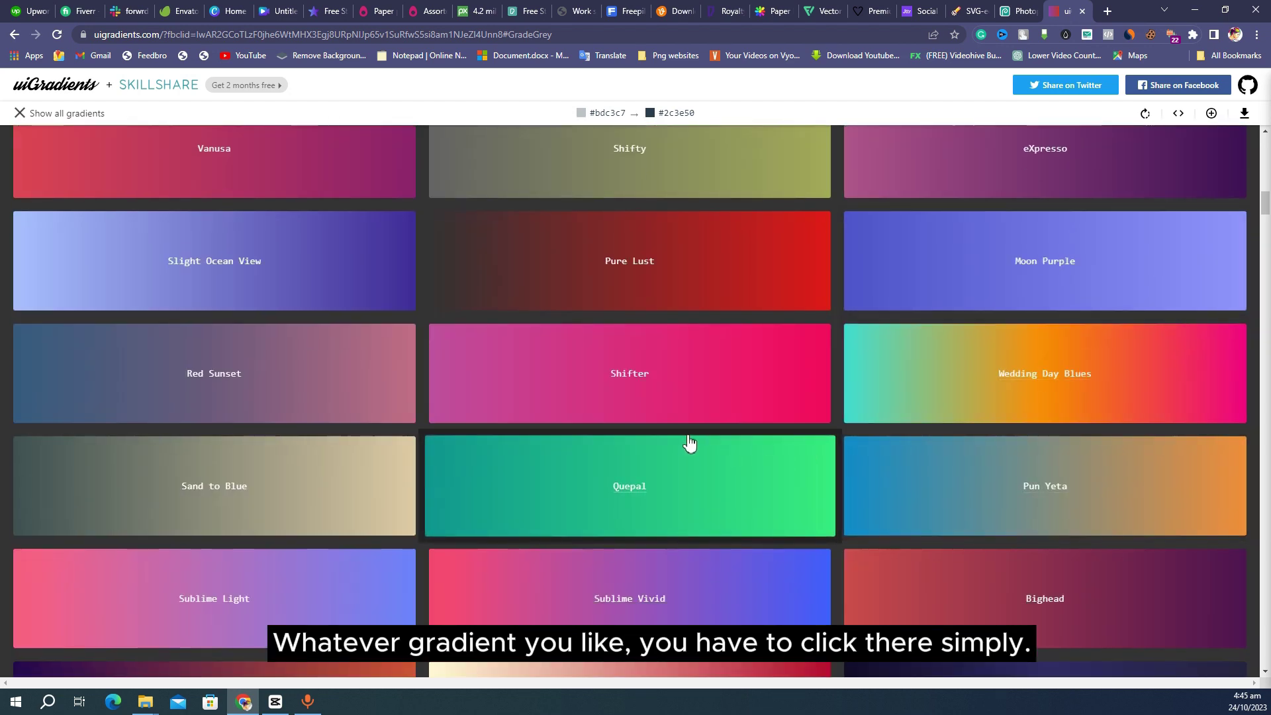
scroll(689, 443, "up", 6)
scroll(687, 440, "up", 10)
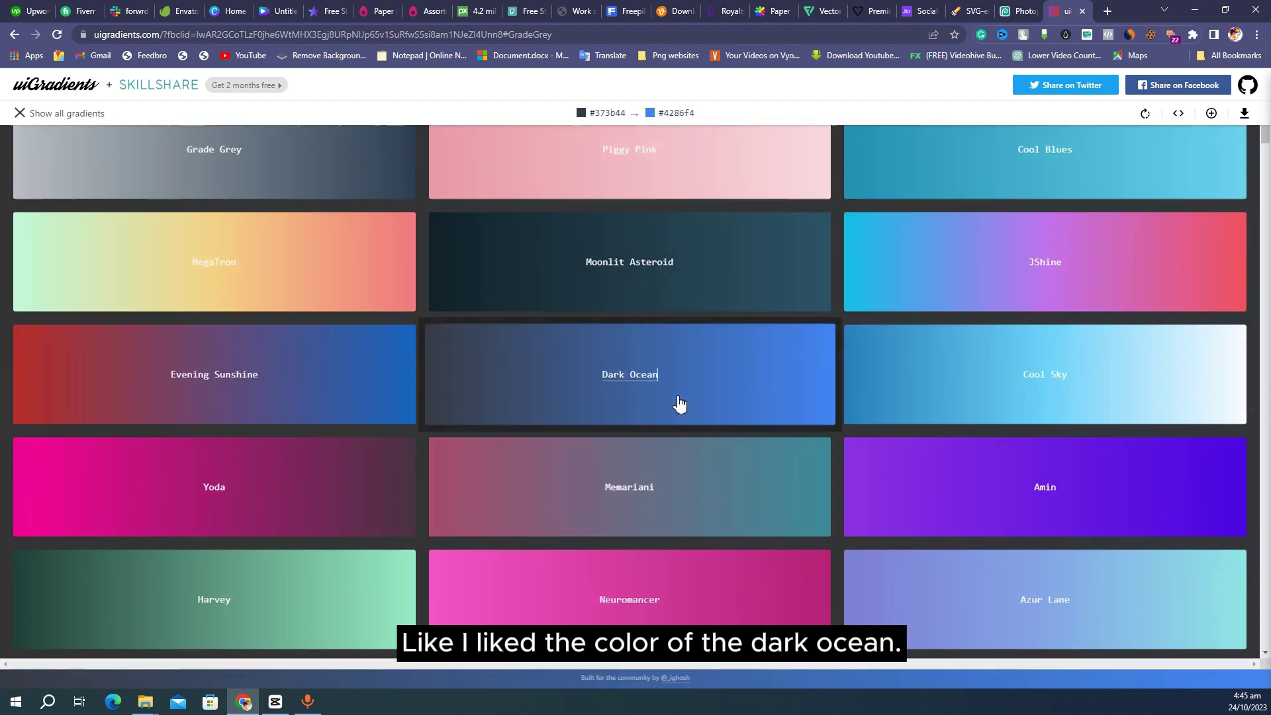
left_click(679, 402)
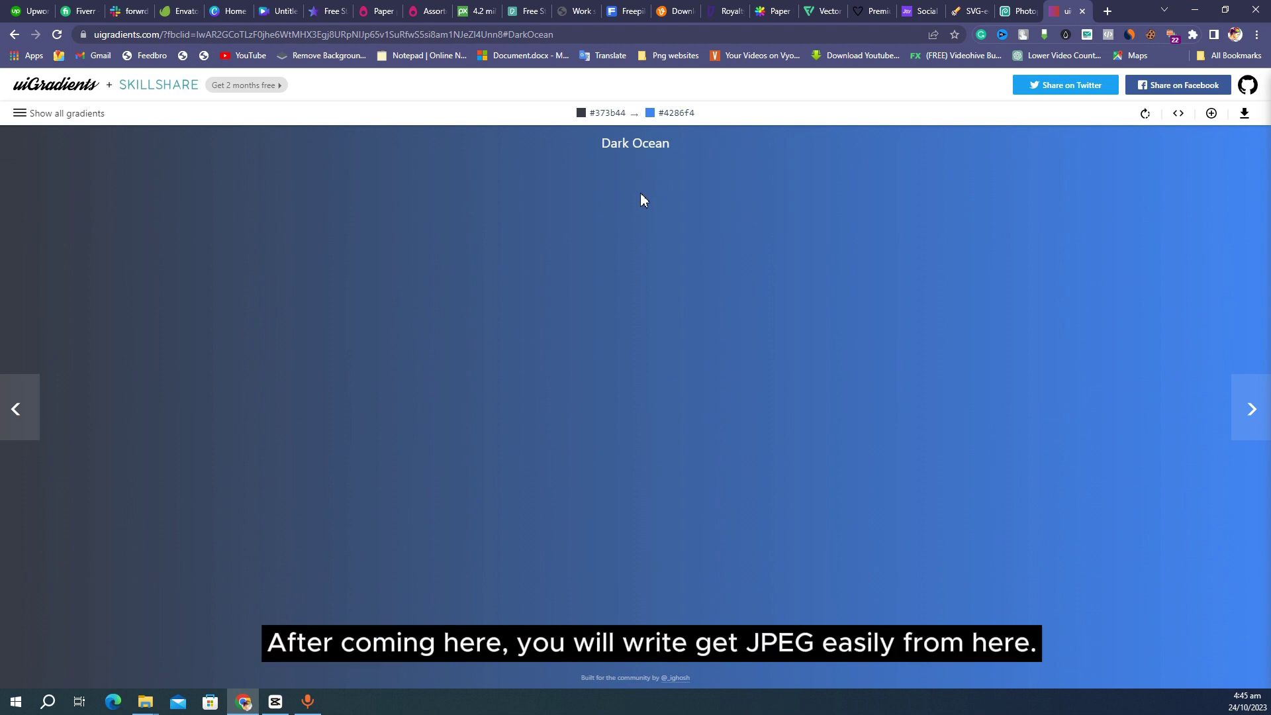
left_click(1245, 114)
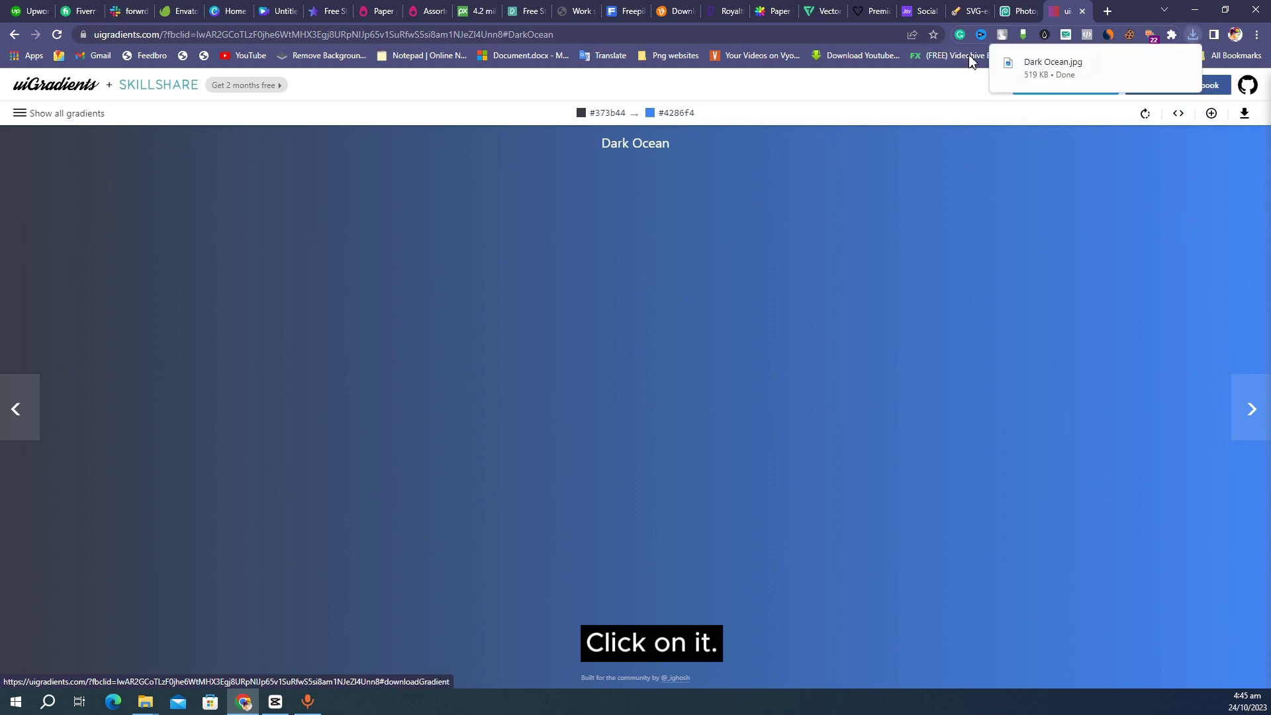
- View the downloaded Dark Ocean.jpg in a maximized image viewer and close it
left_click(1038, 74)
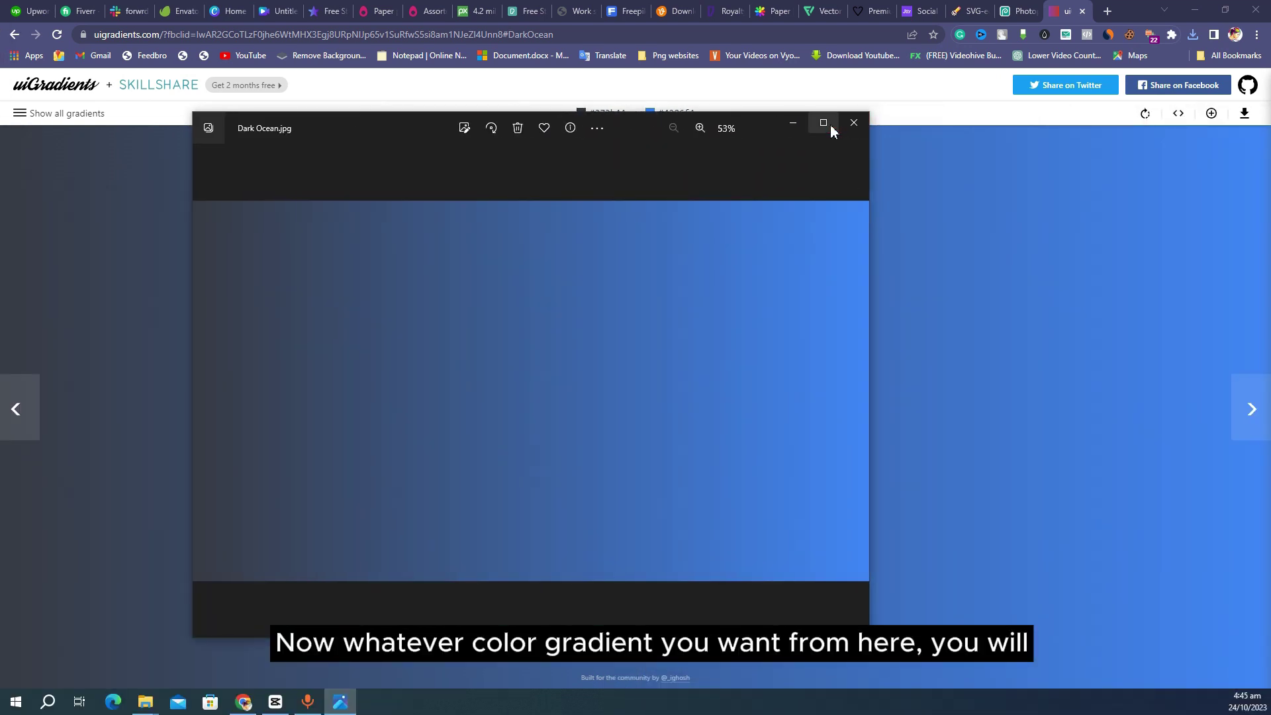
left_click(824, 124)
left_click(1256, 10)
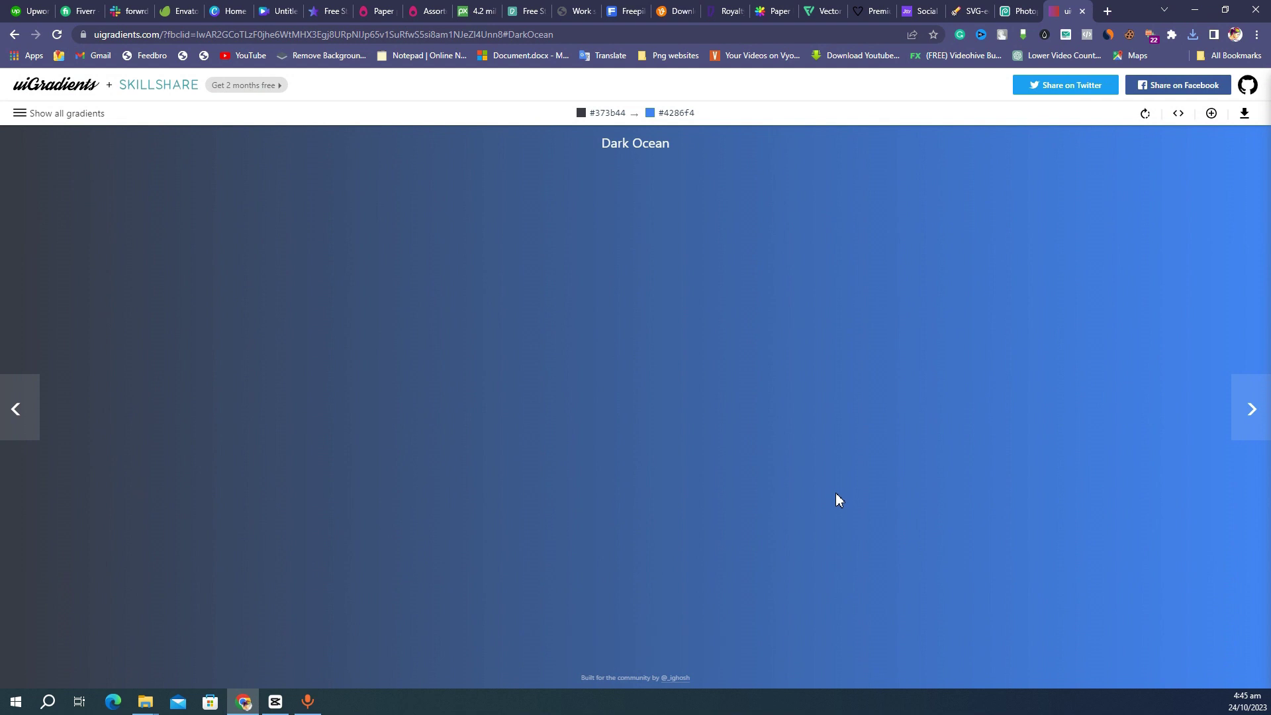
- Show all gradients again and browse the uiGradients gallery
left_click(93, 117)
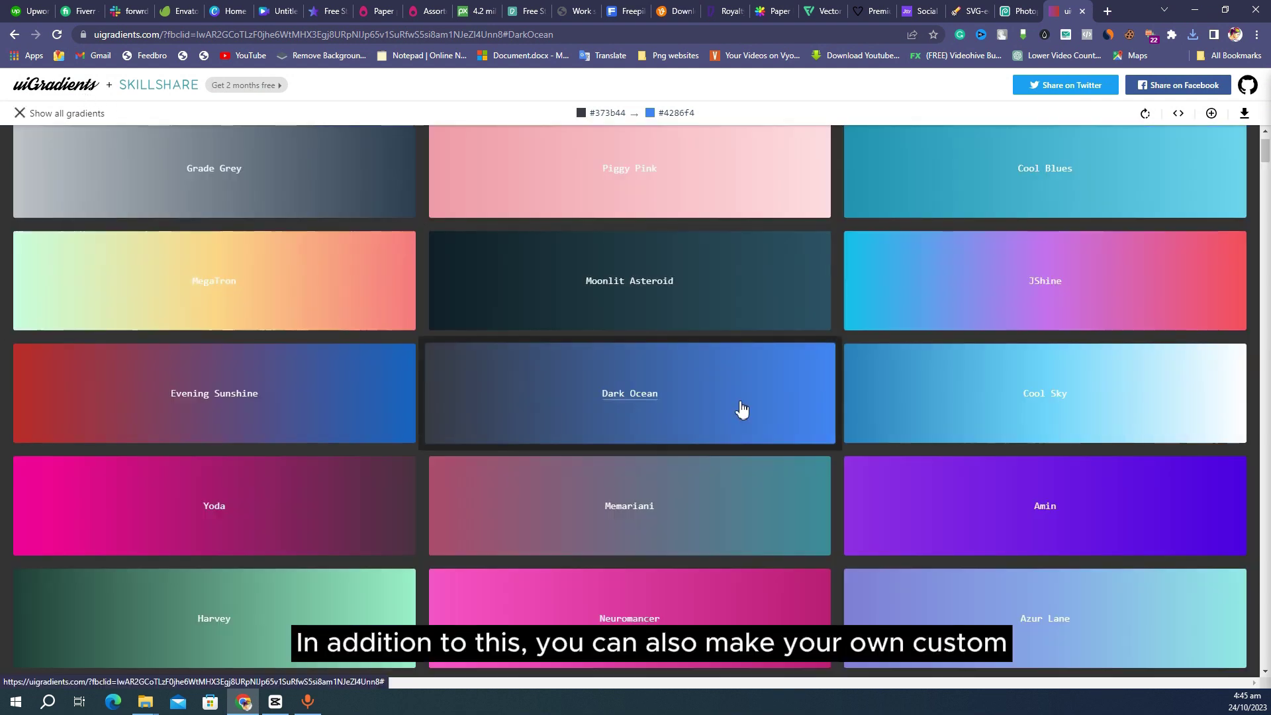
scroll(738, 424, "down", 13)
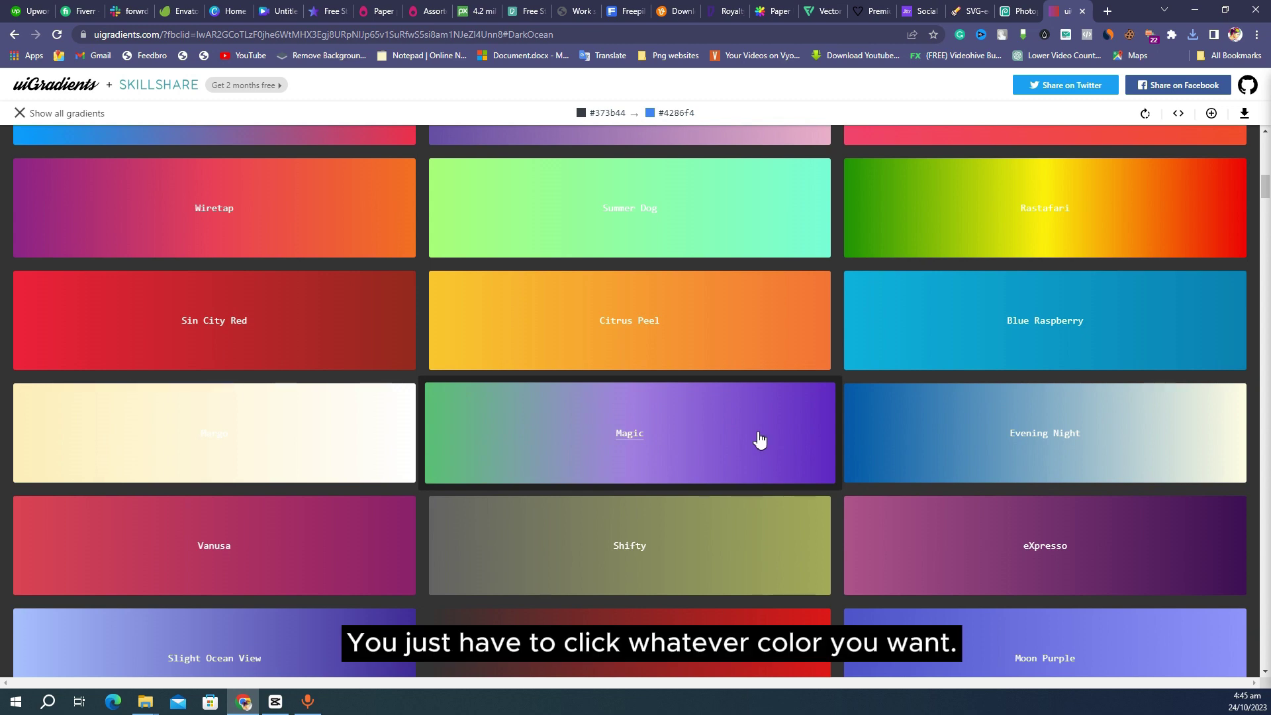
scroll(766, 505, "up", 15)
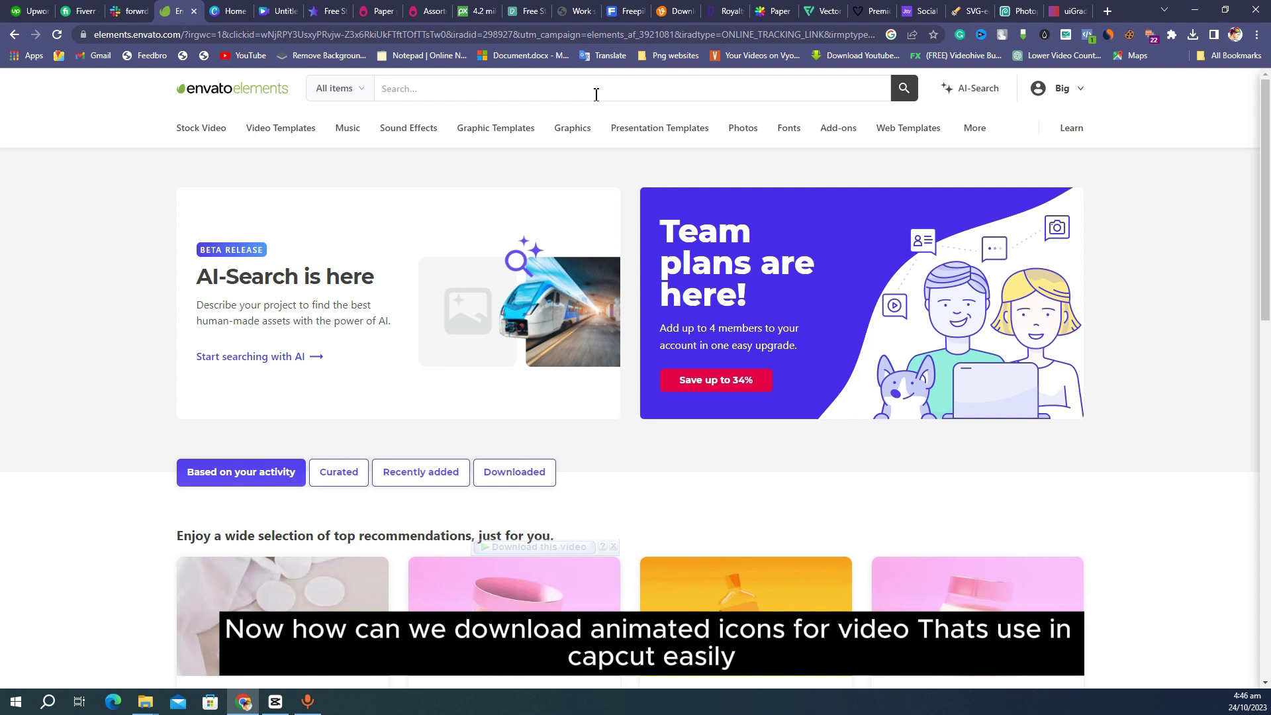
- On Envato Elements, search the Video Templates category for "animated icon" and browse the results
left_click(337, 88)
left_click(363, 199)
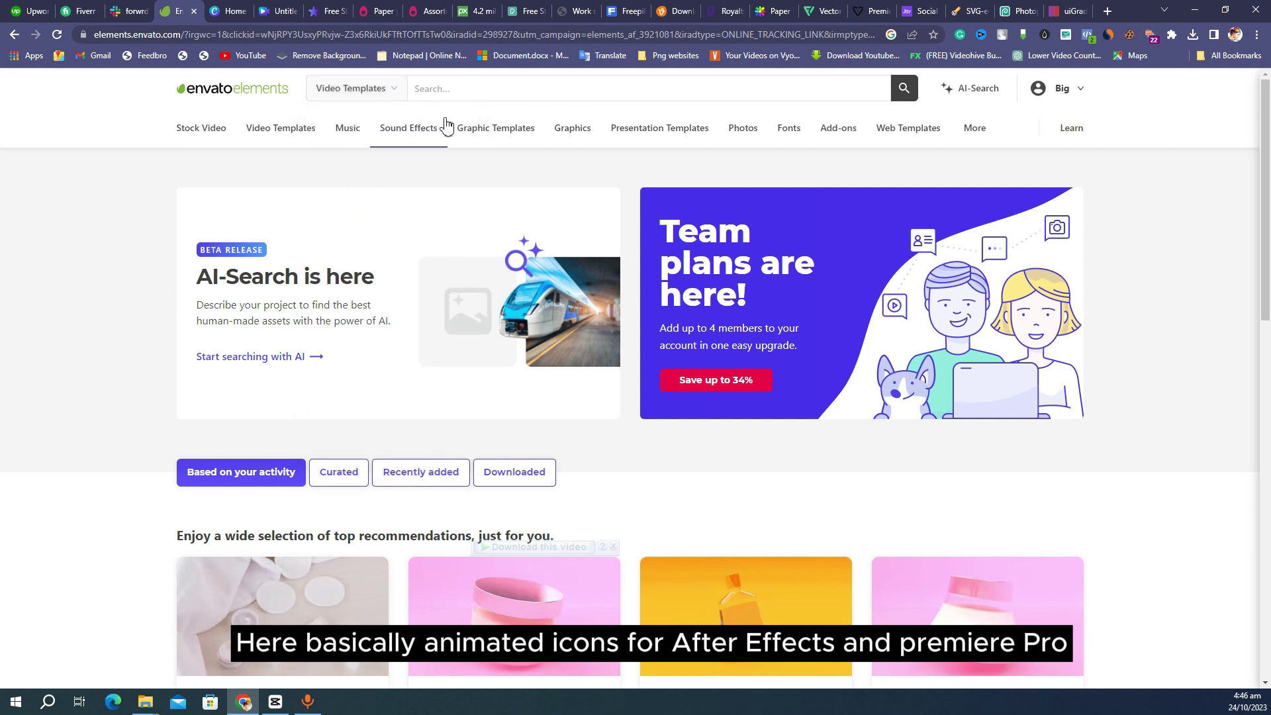
left_click(452, 83)
type("animation")
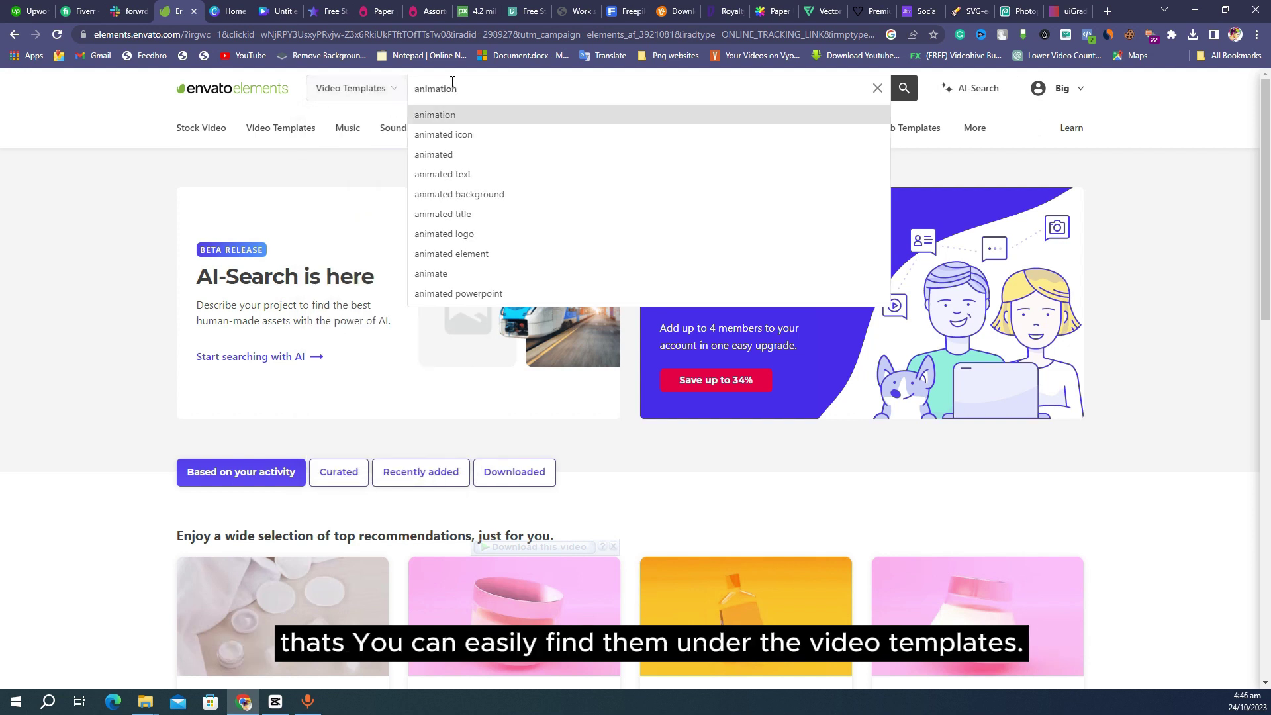
left_click(563, 134)
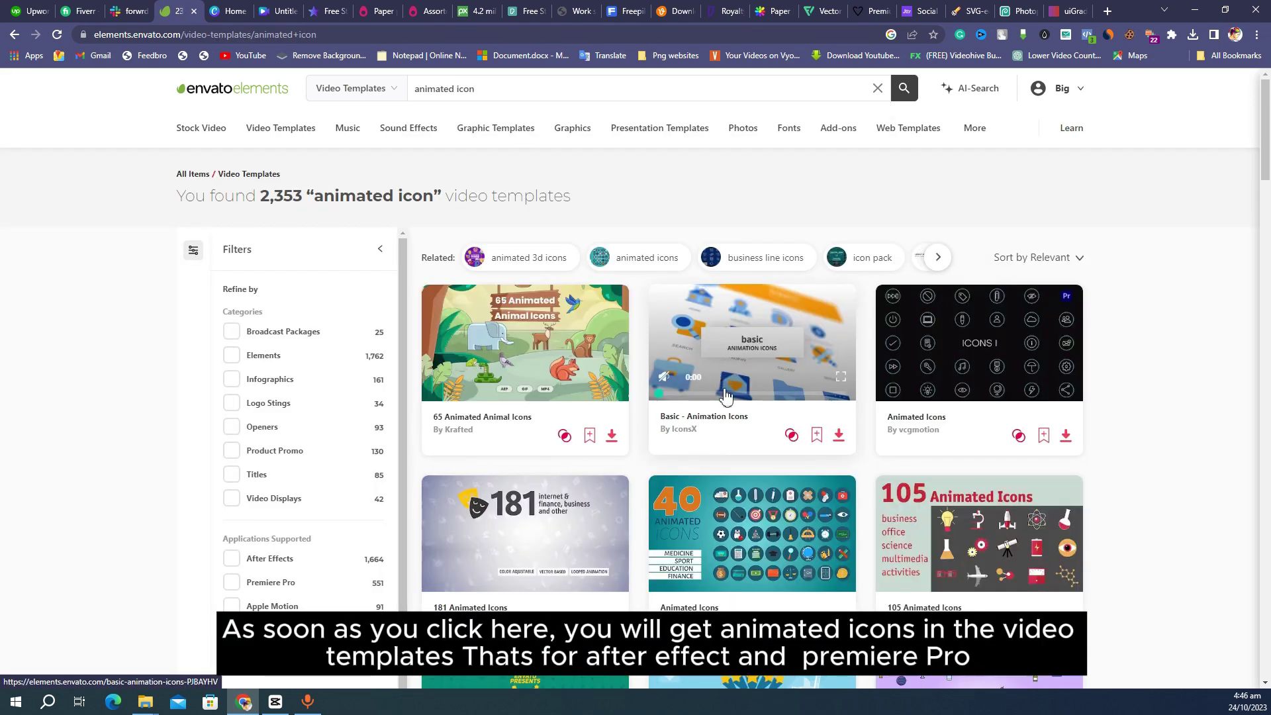
scroll(728, 397, "down", 15)
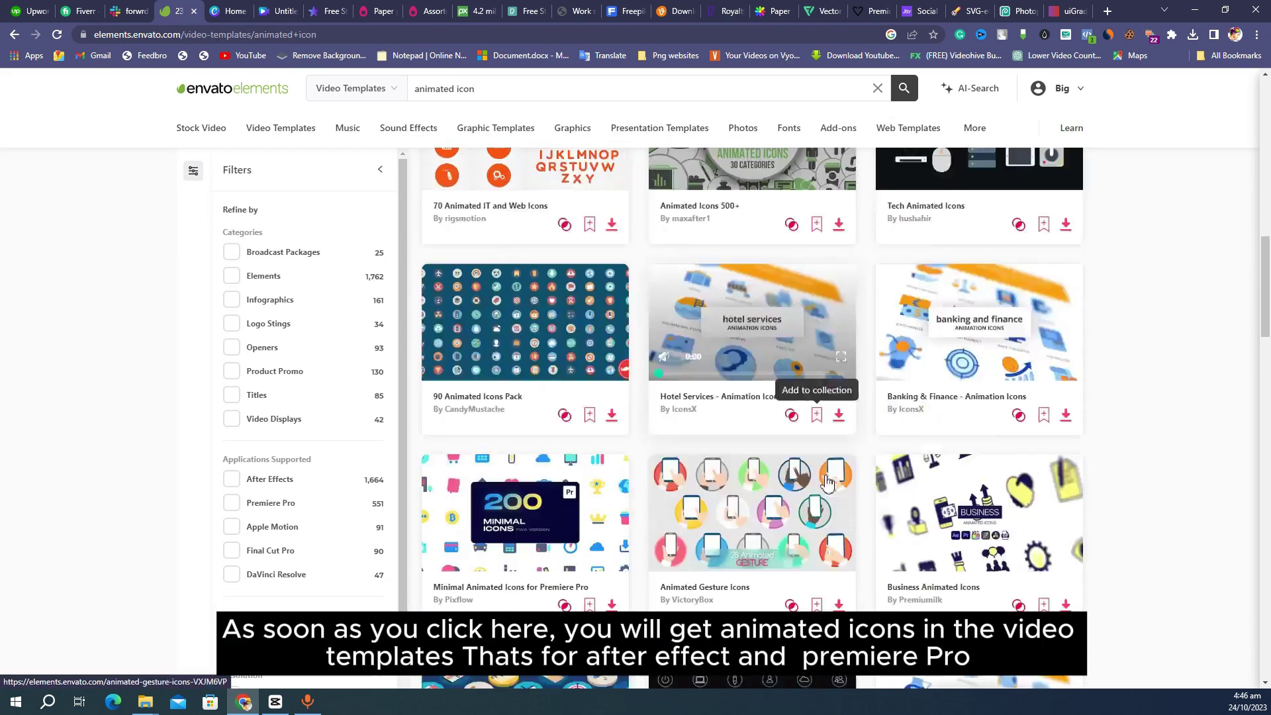
scroll(828, 481, "up", 10)
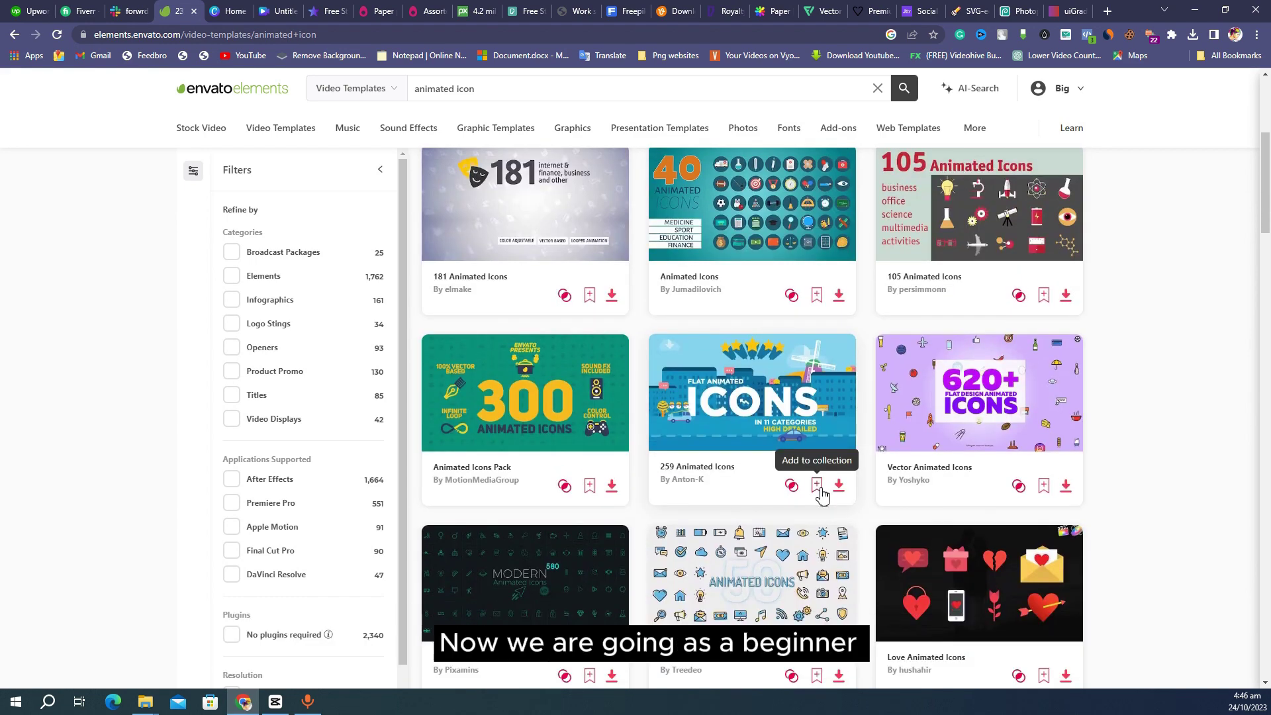
scroll(821, 495, "up", 5)
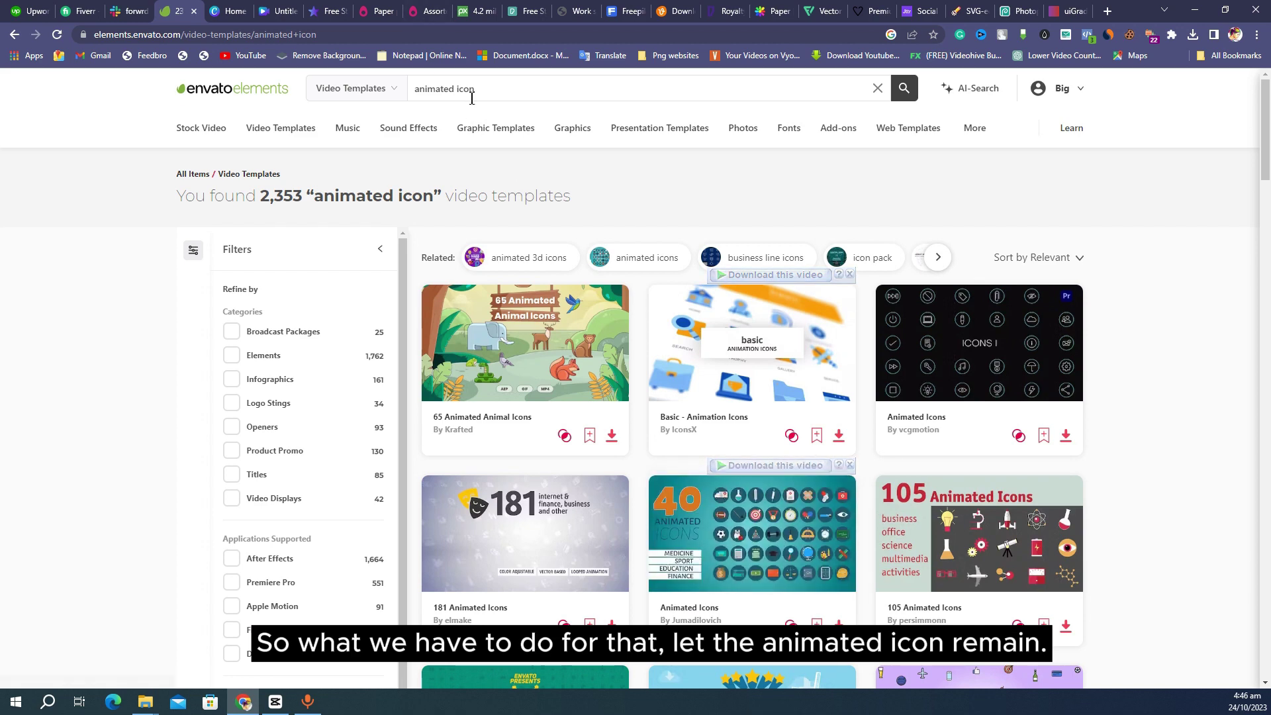
- Search the Stock Video category for "animated icon" and browse the results
left_click(321, 88)
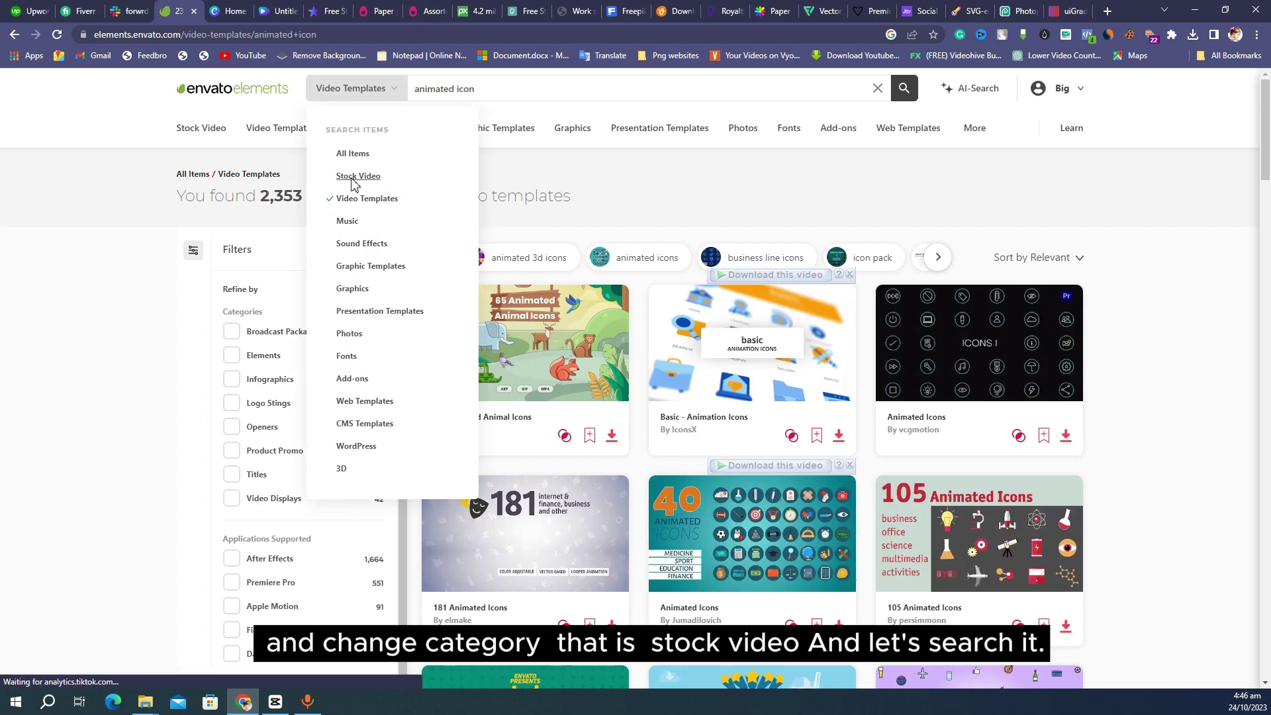
left_click(353, 177)
left_click(906, 92)
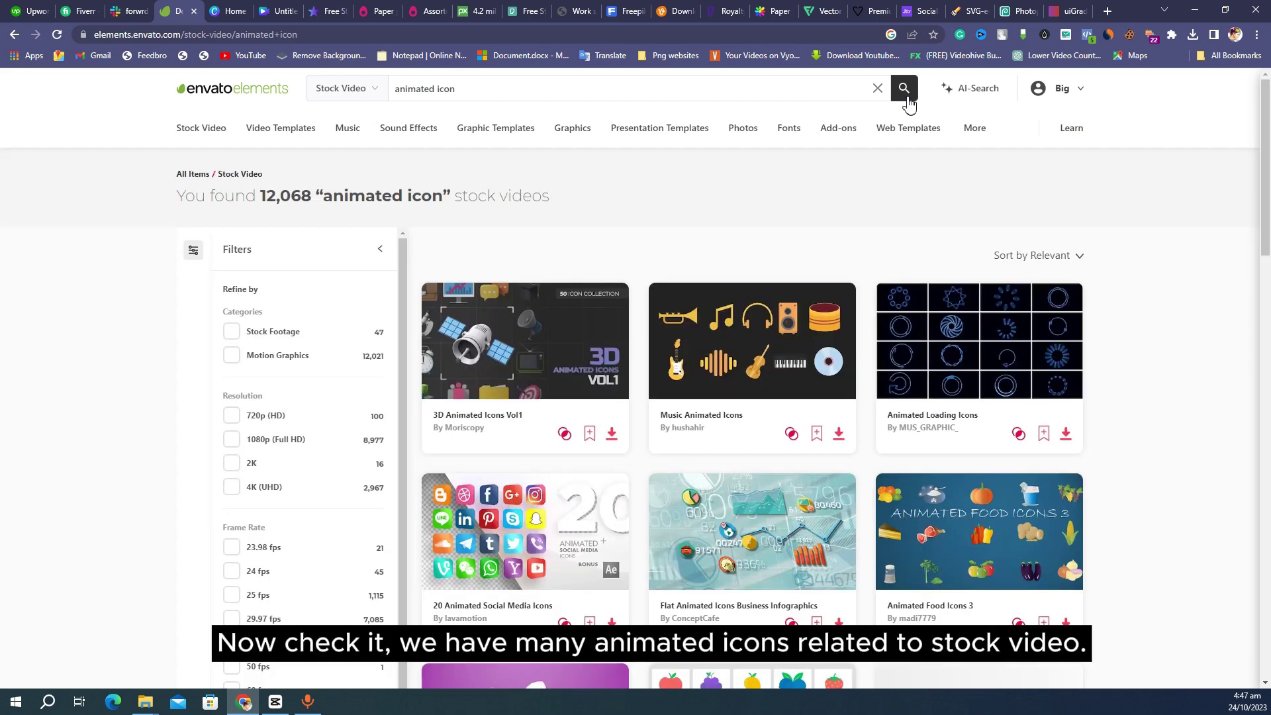
scroll(971, 326, "down", 6)
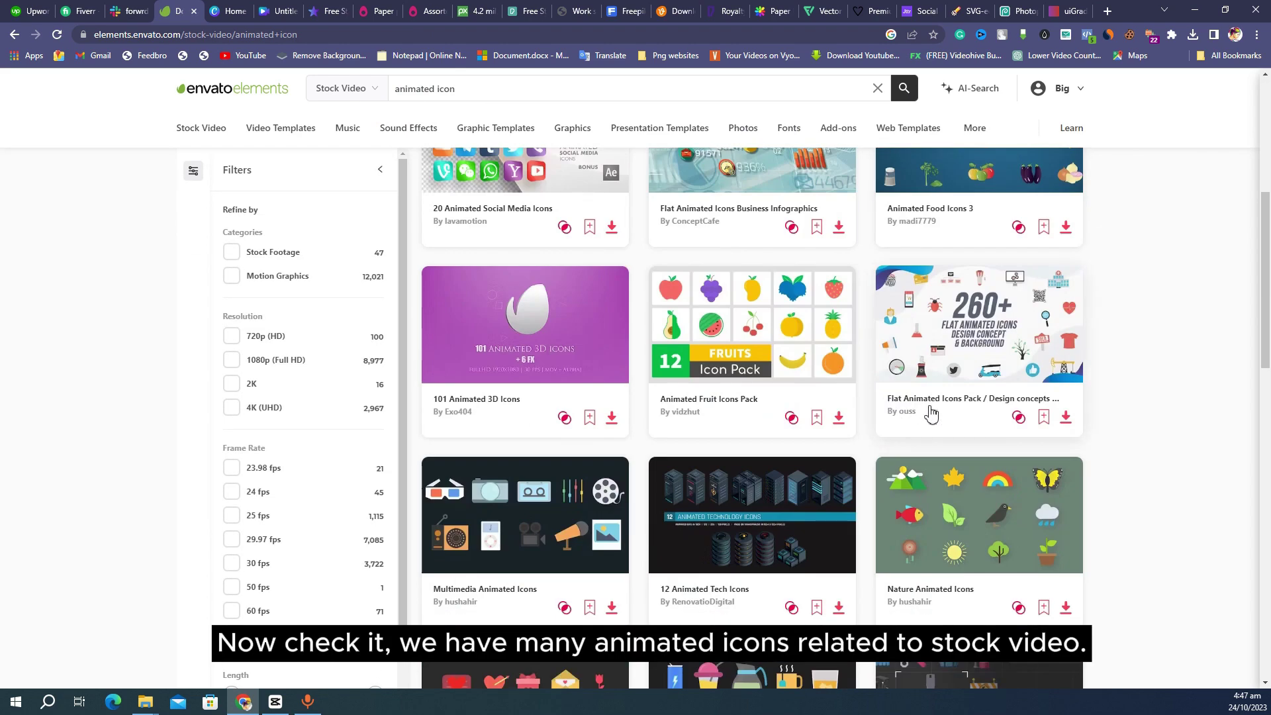
scroll(786, 496, "up", 5)
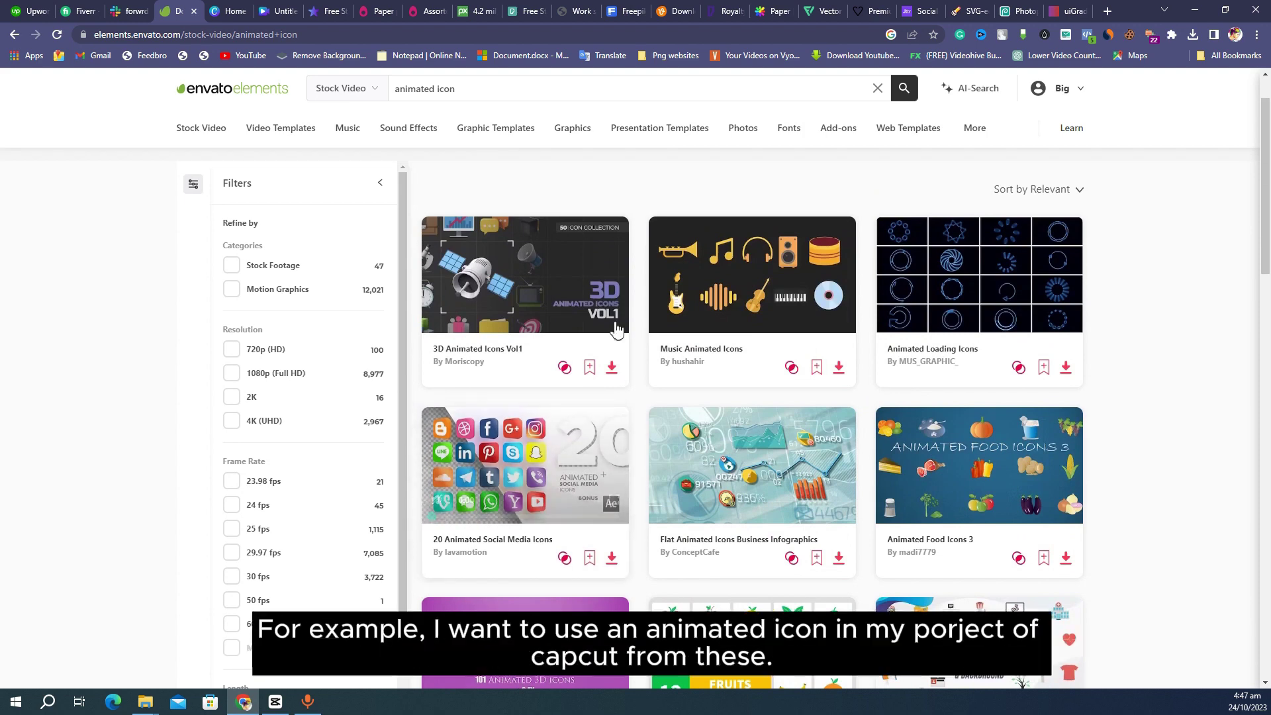
- Open the Music Animated Icons stock video and check its alpha channel and loop attributes
mouse_move(754, 320)
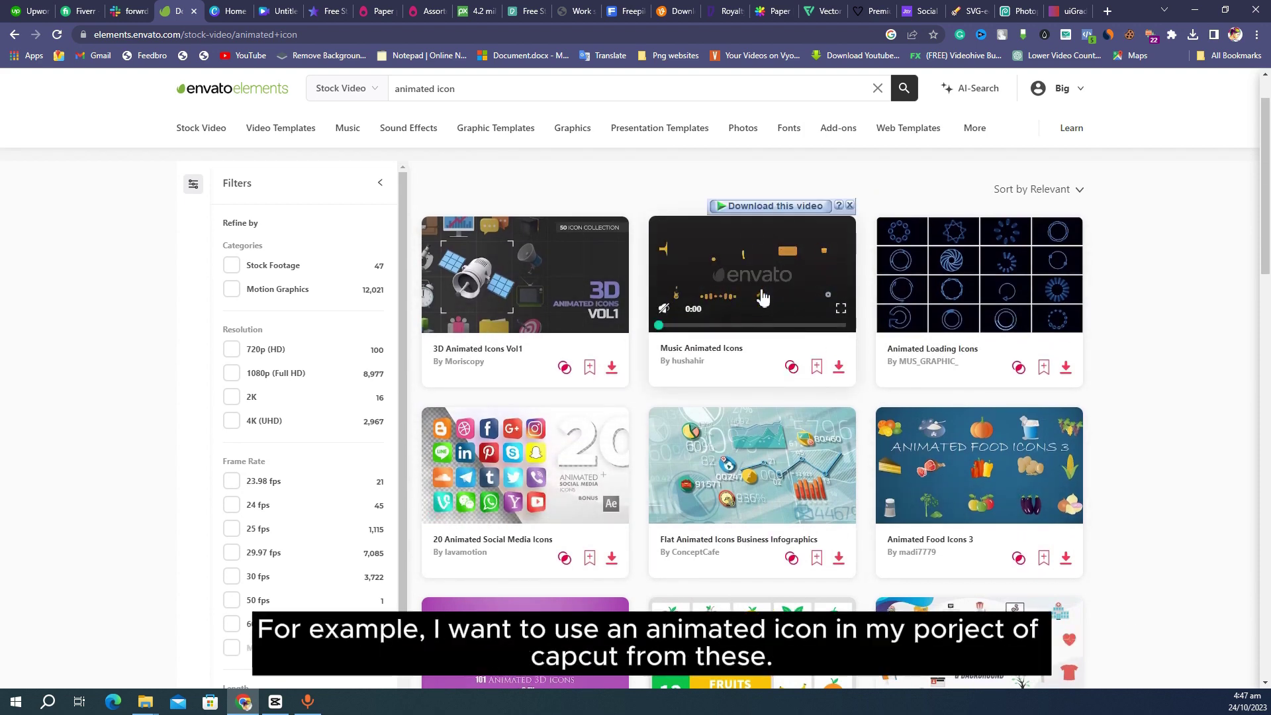
left_click(763, 298)
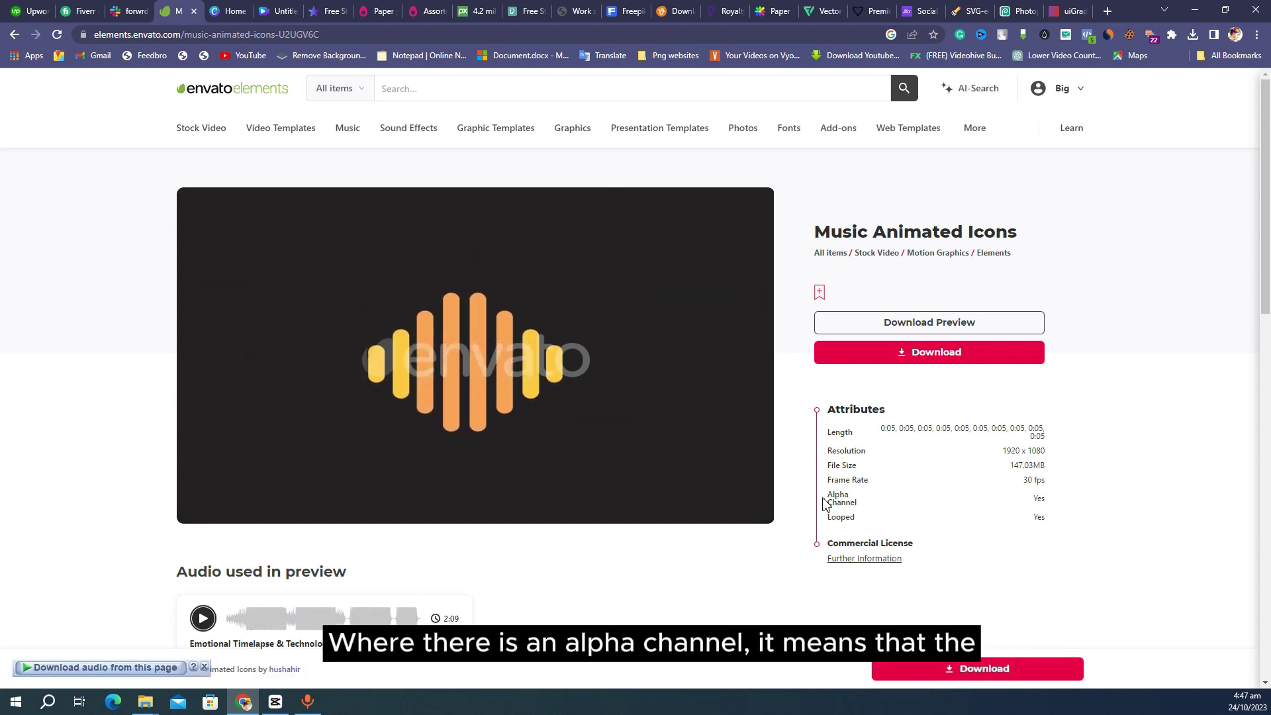
left_click_drag(858, 501, 870, 512)
mouse_move(681, 358)
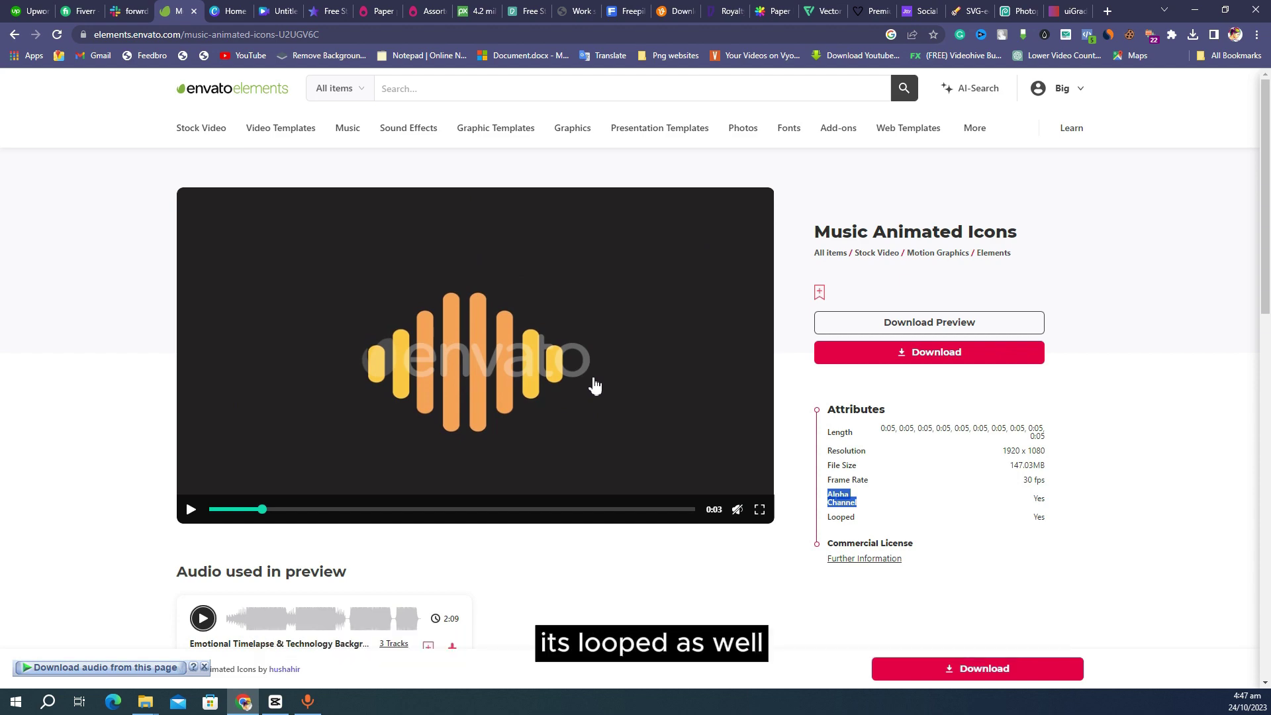
- Return to the "animated icon" stock video results and browse the other icon packs
key("alt+Left")
scroll(894, 398, "down", 10)
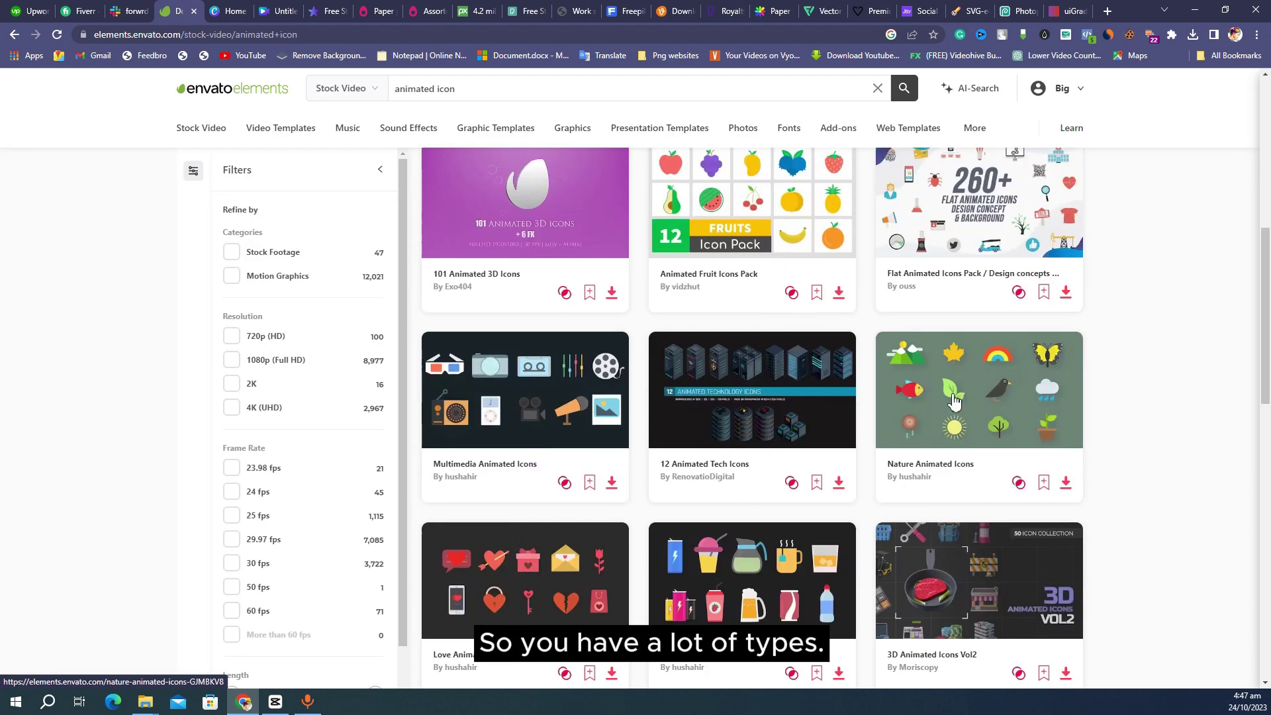
scroll(931, 451, "up", 6)
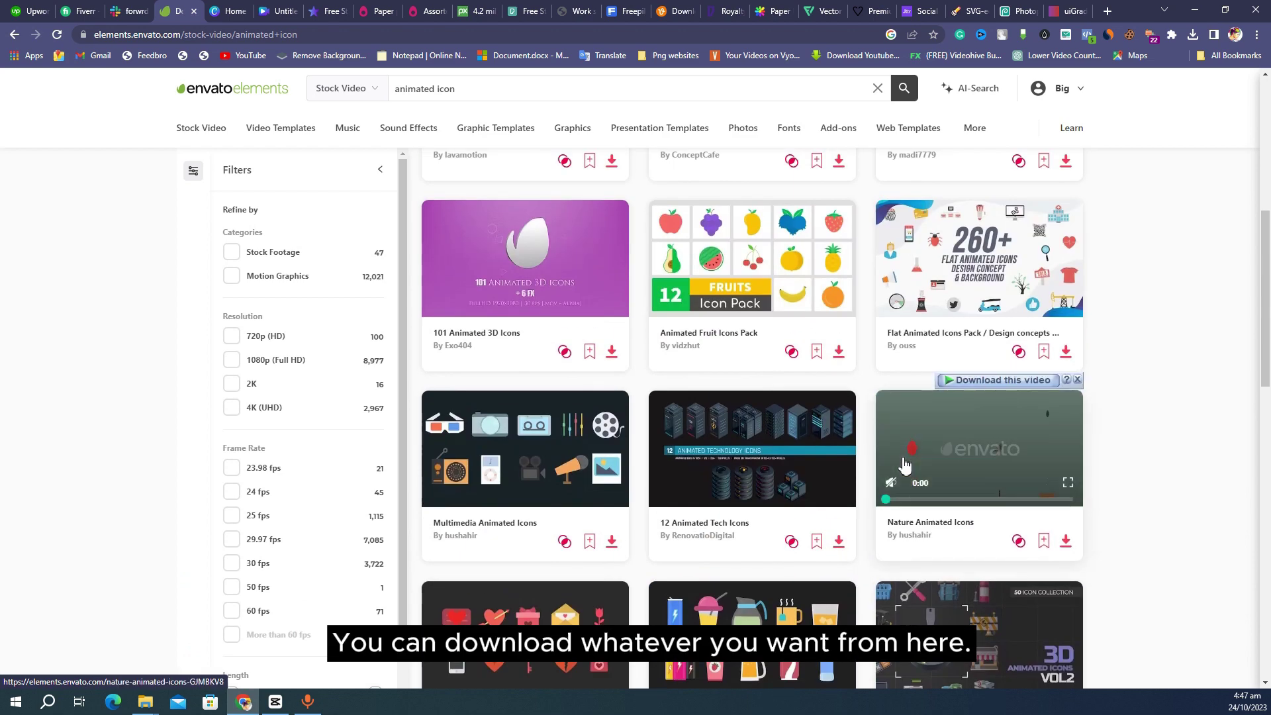
scroll(904, 463, "up", 7)
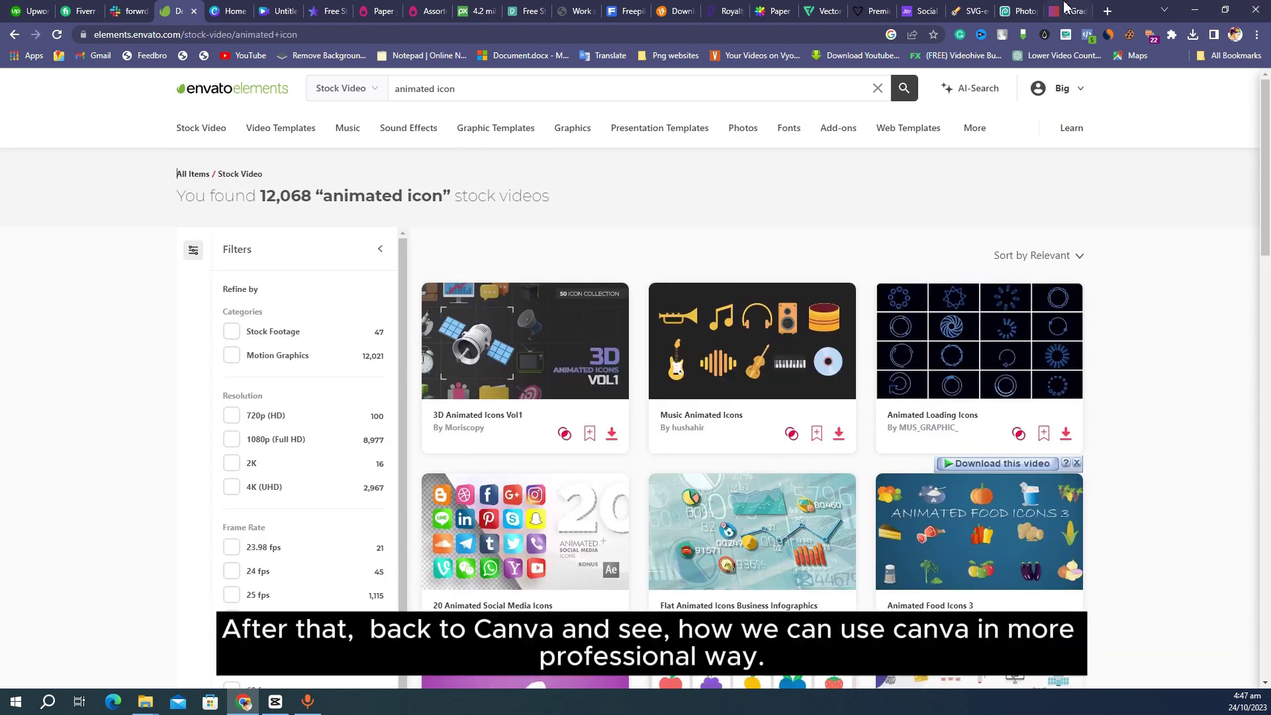
- Switch to the untitled Canva video design and search the elements for "community"
left_click(278, 10)
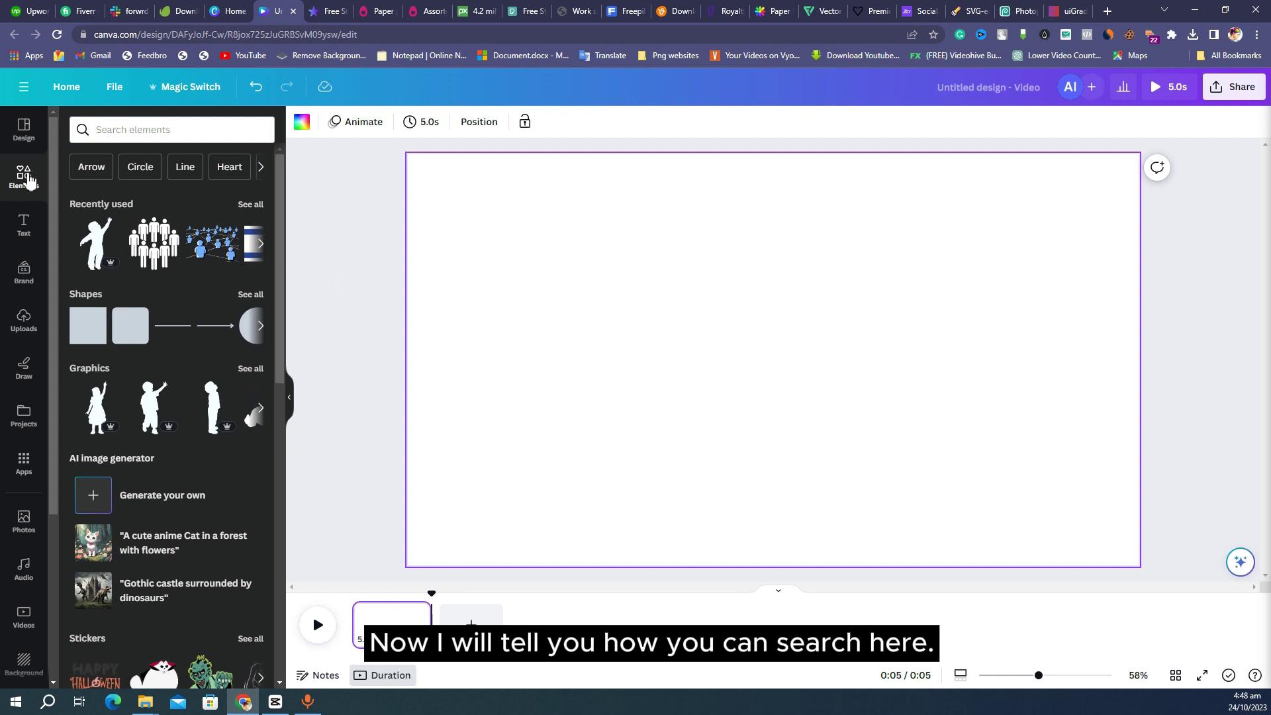
left_click(141, 136)
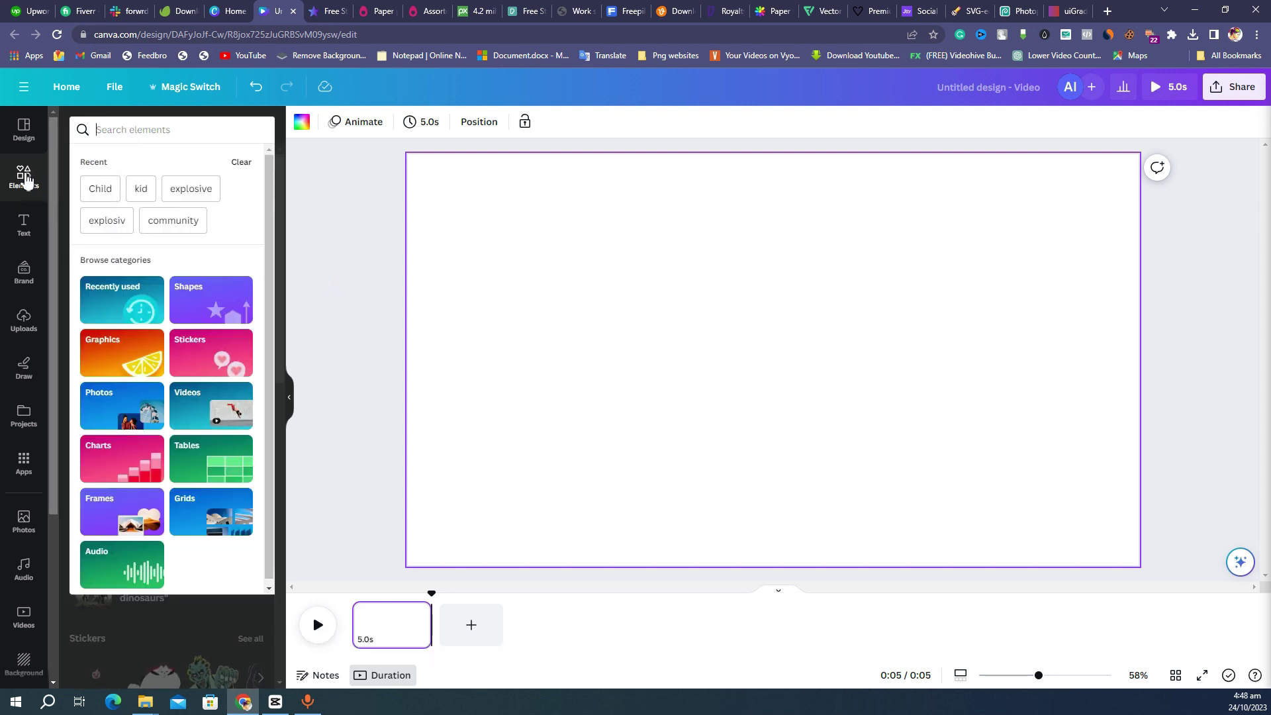
left_click(24, 176)
left_click(123, 136)
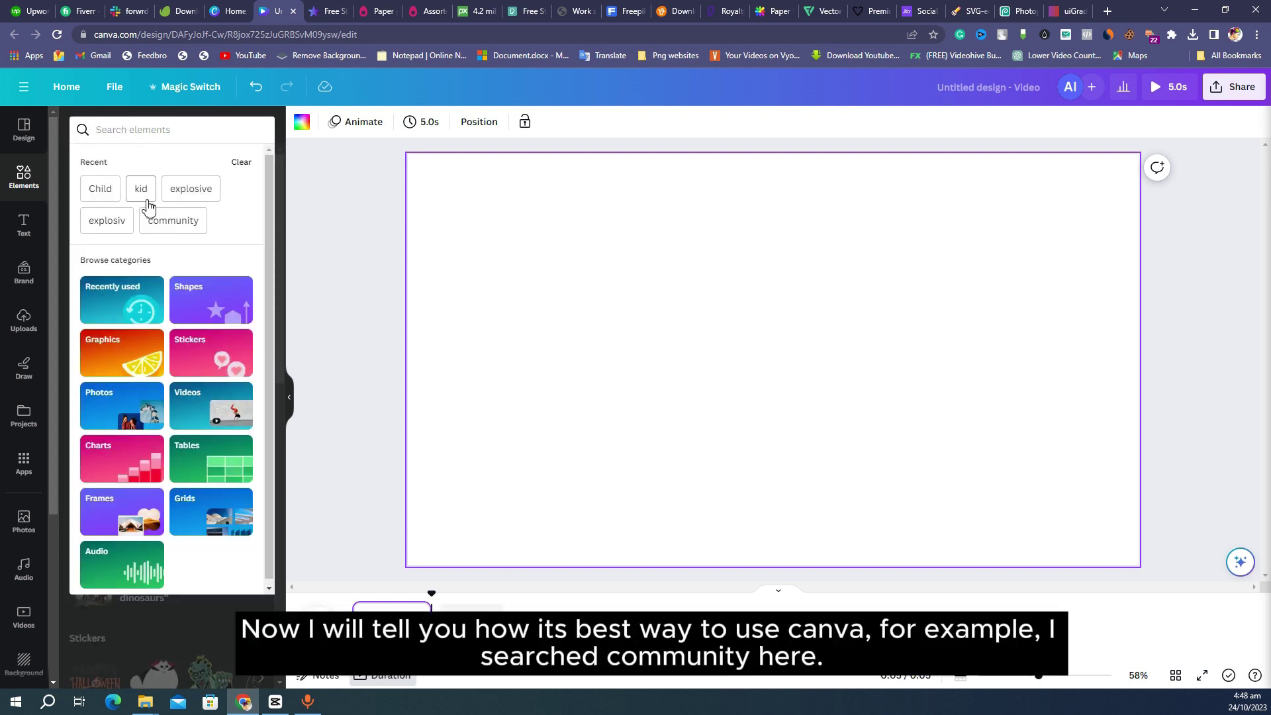
left_click(179, 225)
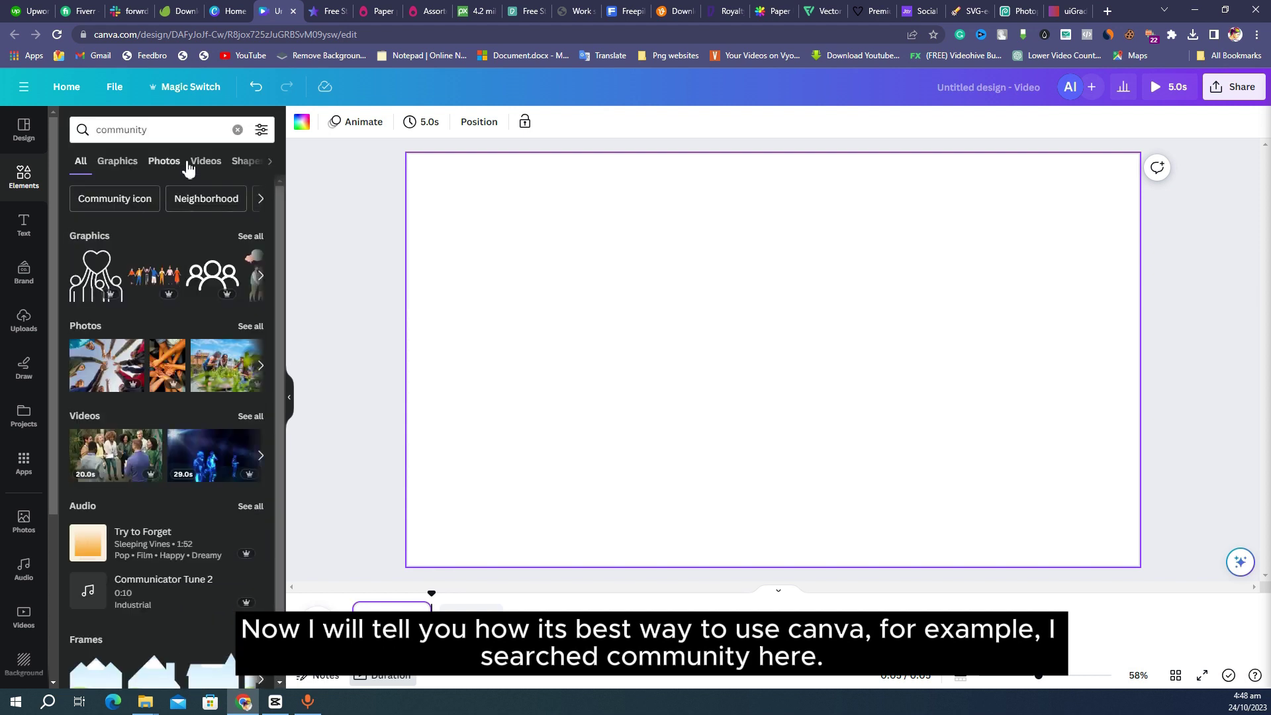
- Look through the community results for graphics, photos, videos and shapes
left_click(118, 162)
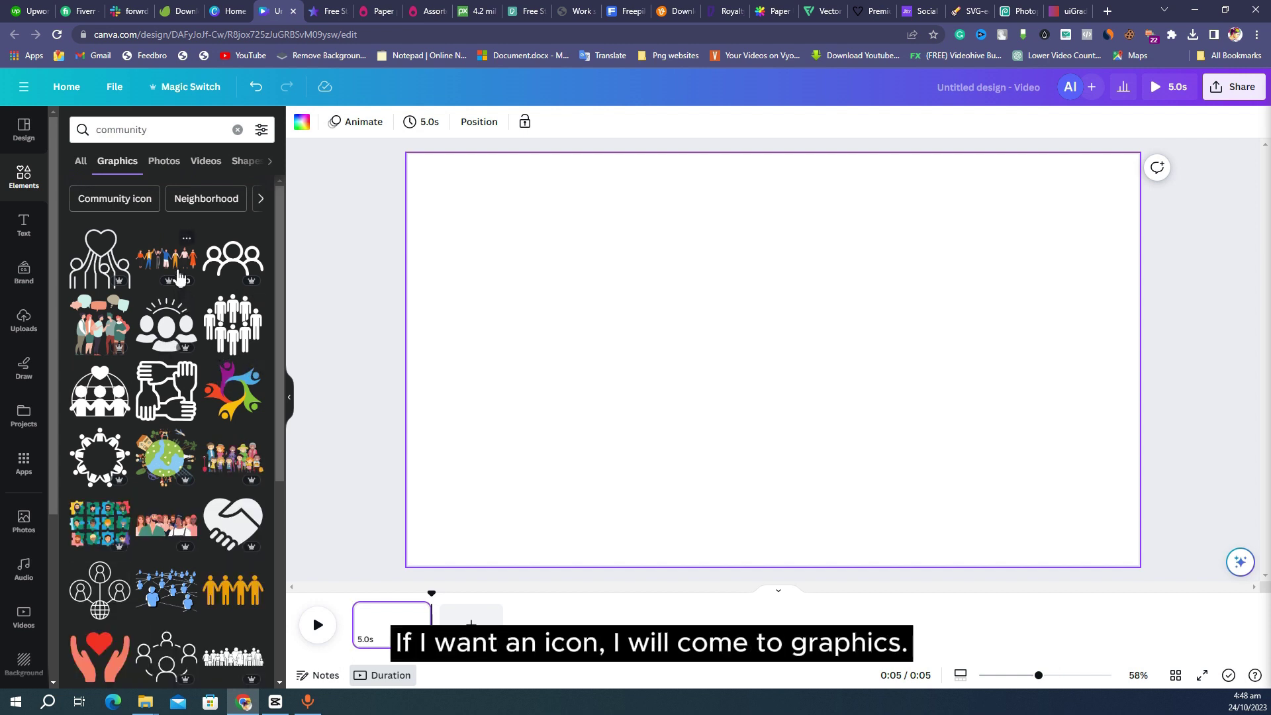
left_click(164, 161)
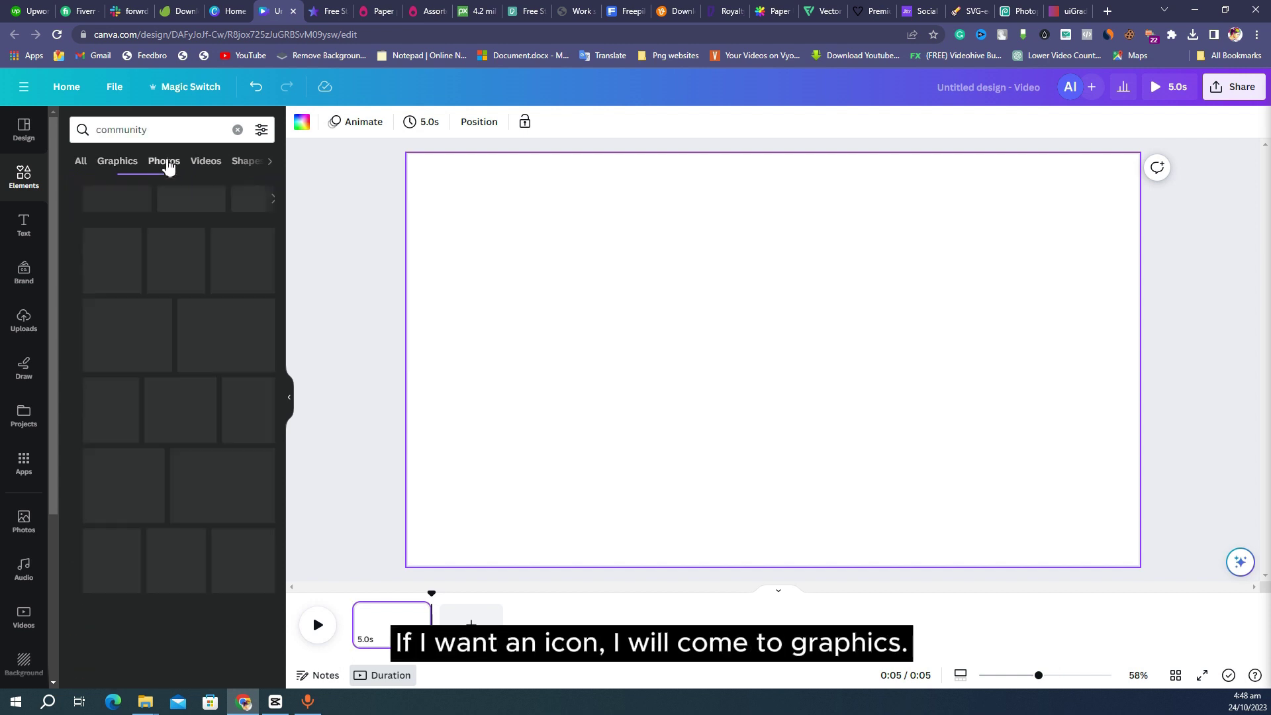
left_click(207, 161)
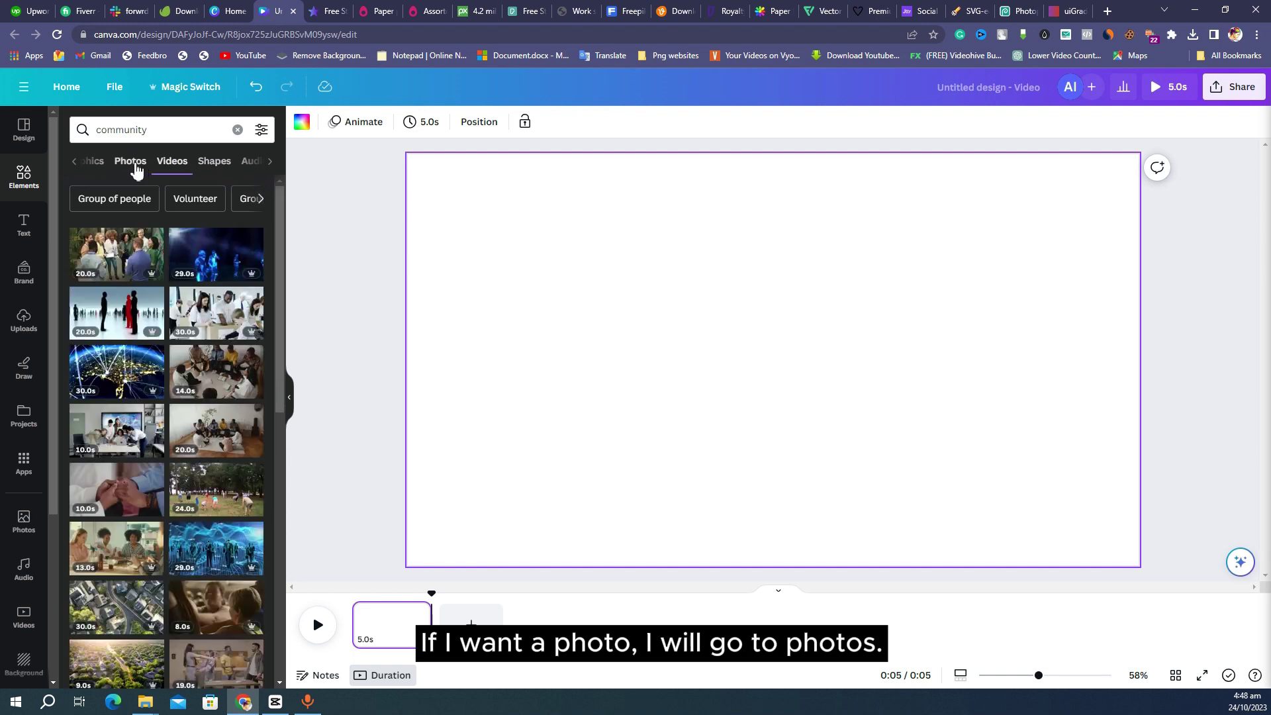
left_click(136, 169)
left_click(255, 170)
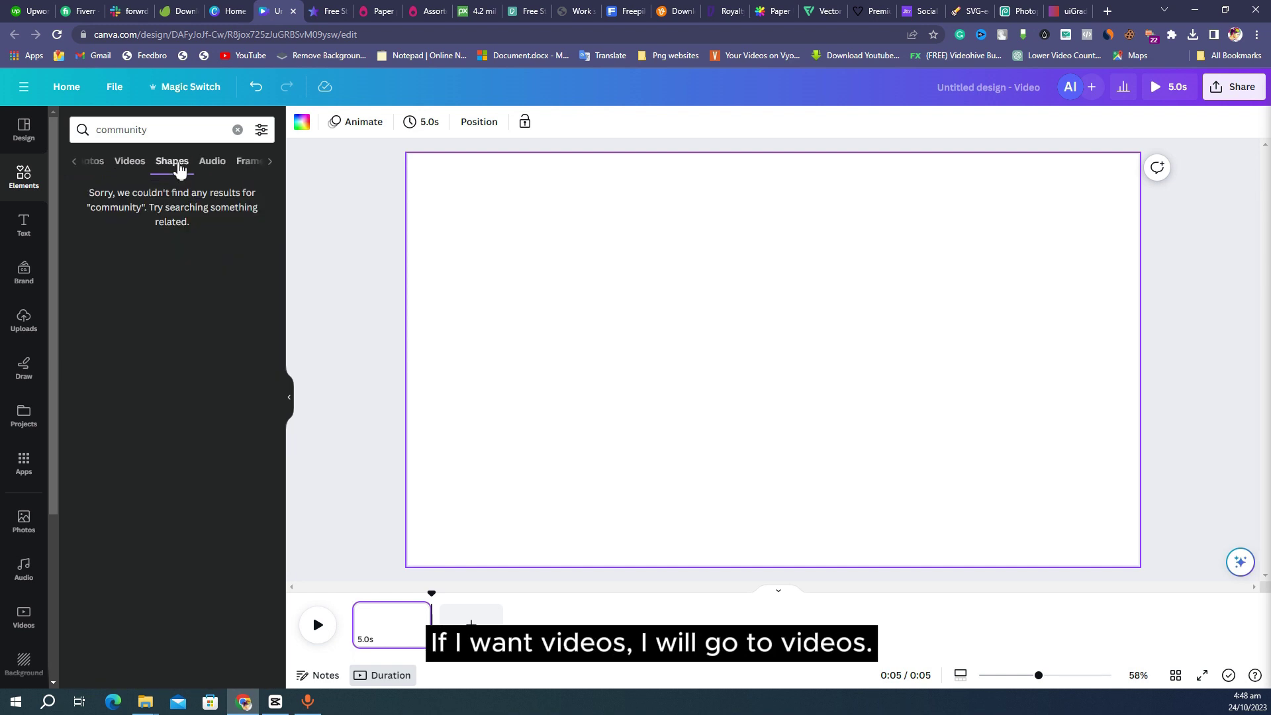
left_click(166, 132)
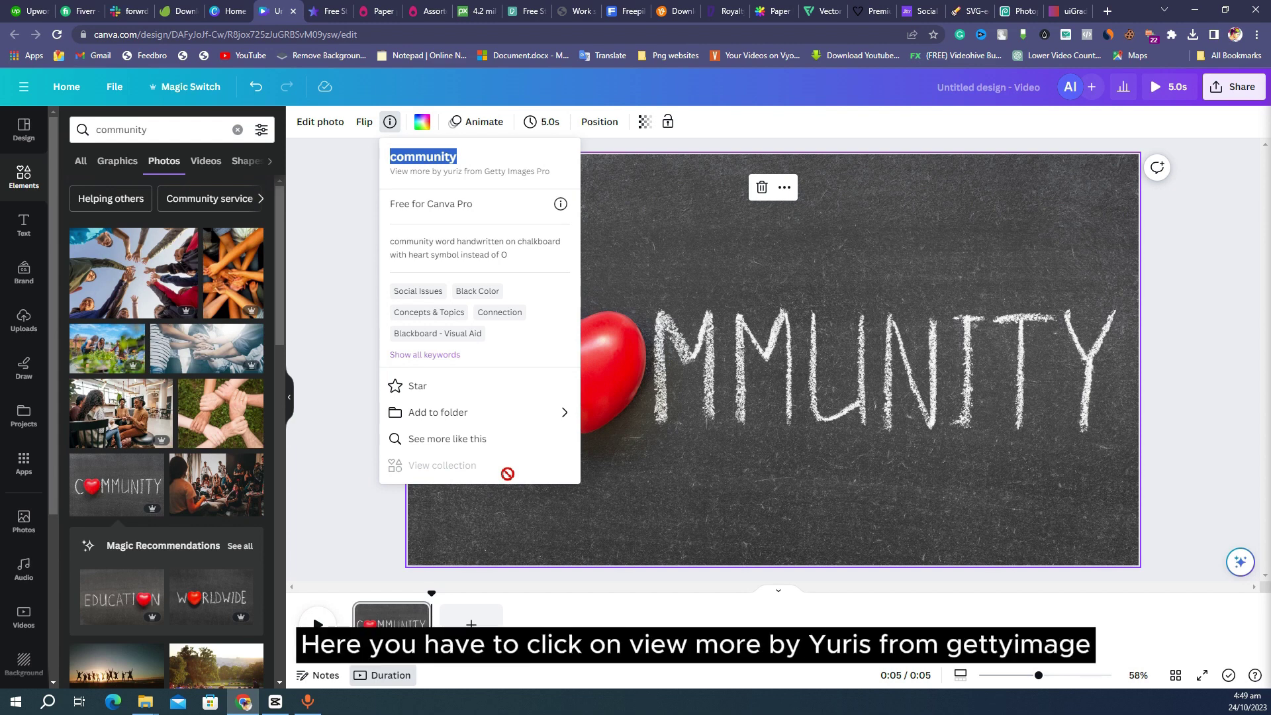
- View more elements by the creator of the chalkboard community photo and browse the Getty Images Pro collection
left_click(428, 173)
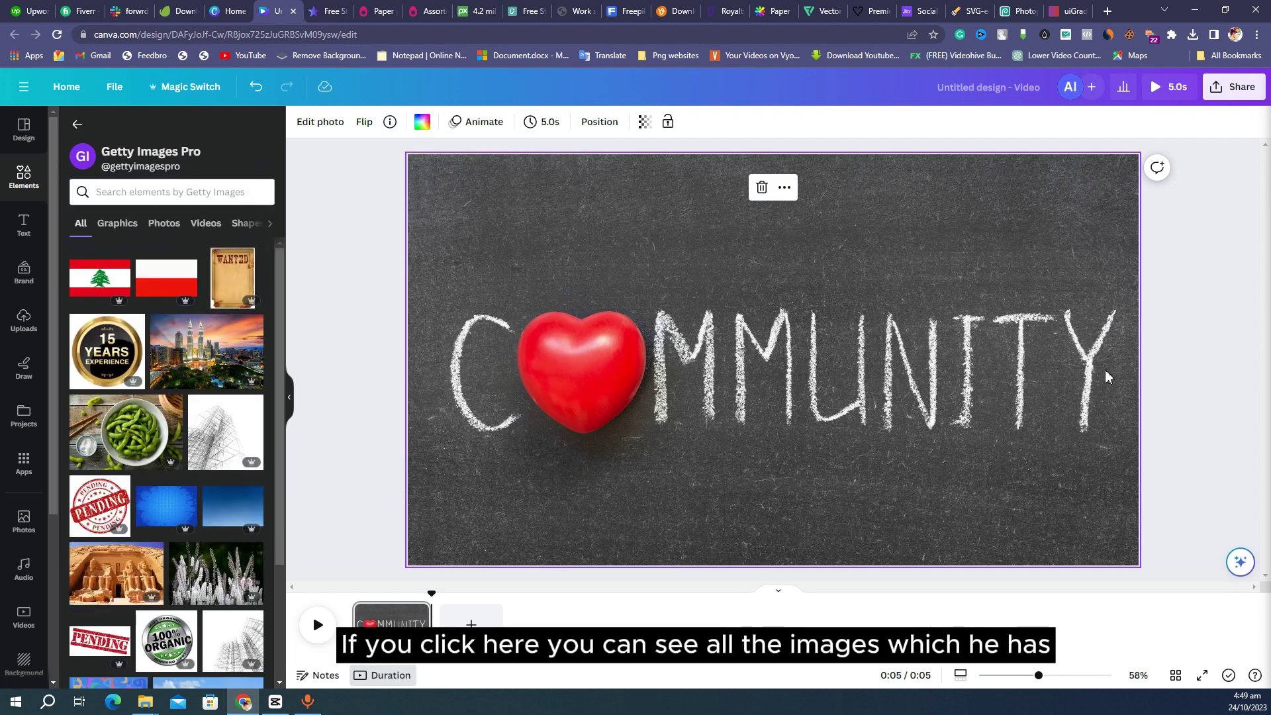
scroll(206, 456, "down", 10)
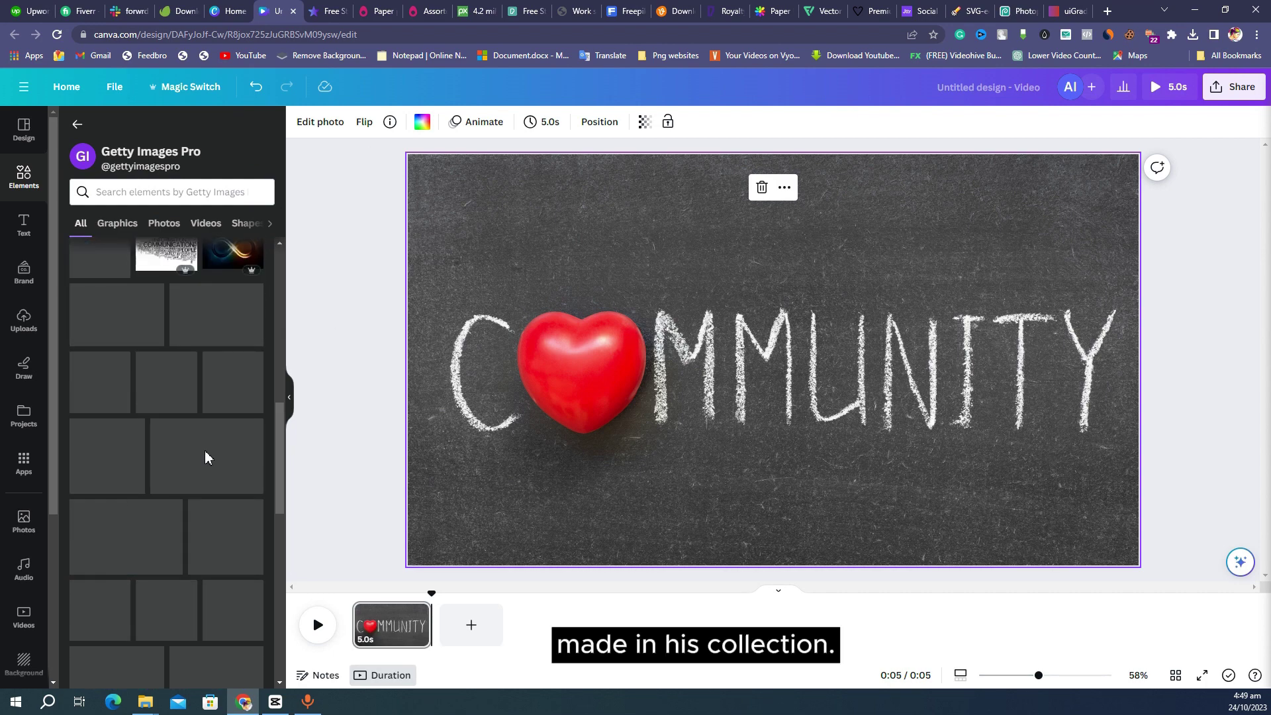
scroll(206, 468, "up", 10)
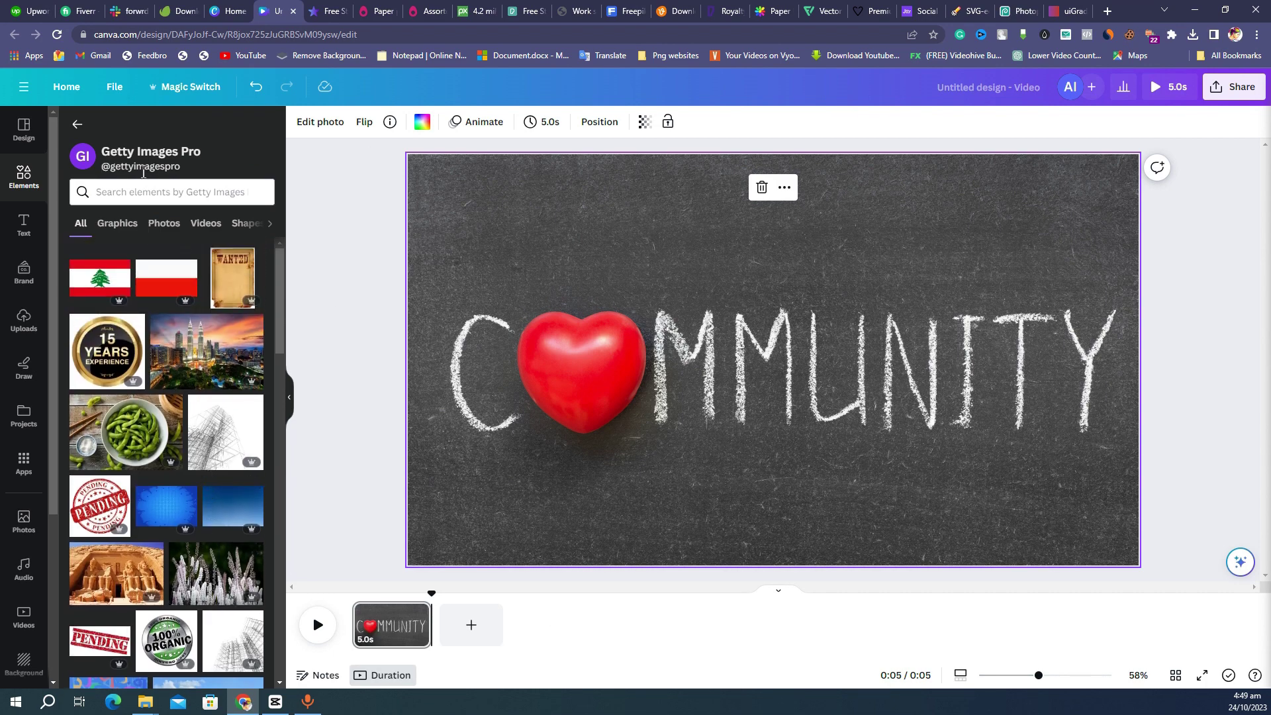
scroll(199, 462, "down", 15)
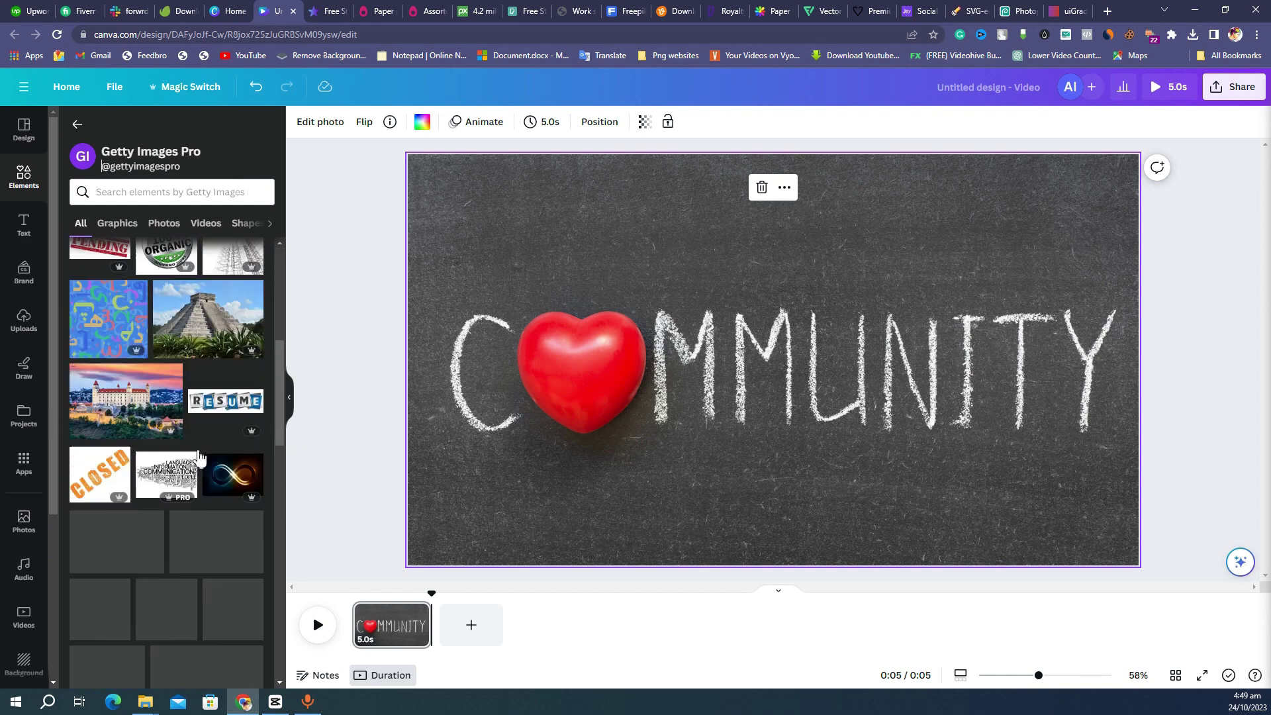
- Check the graphics, photos, shapes and audio in the Getty Images Pro collection, and show all its elements again
left_click(112, 225)
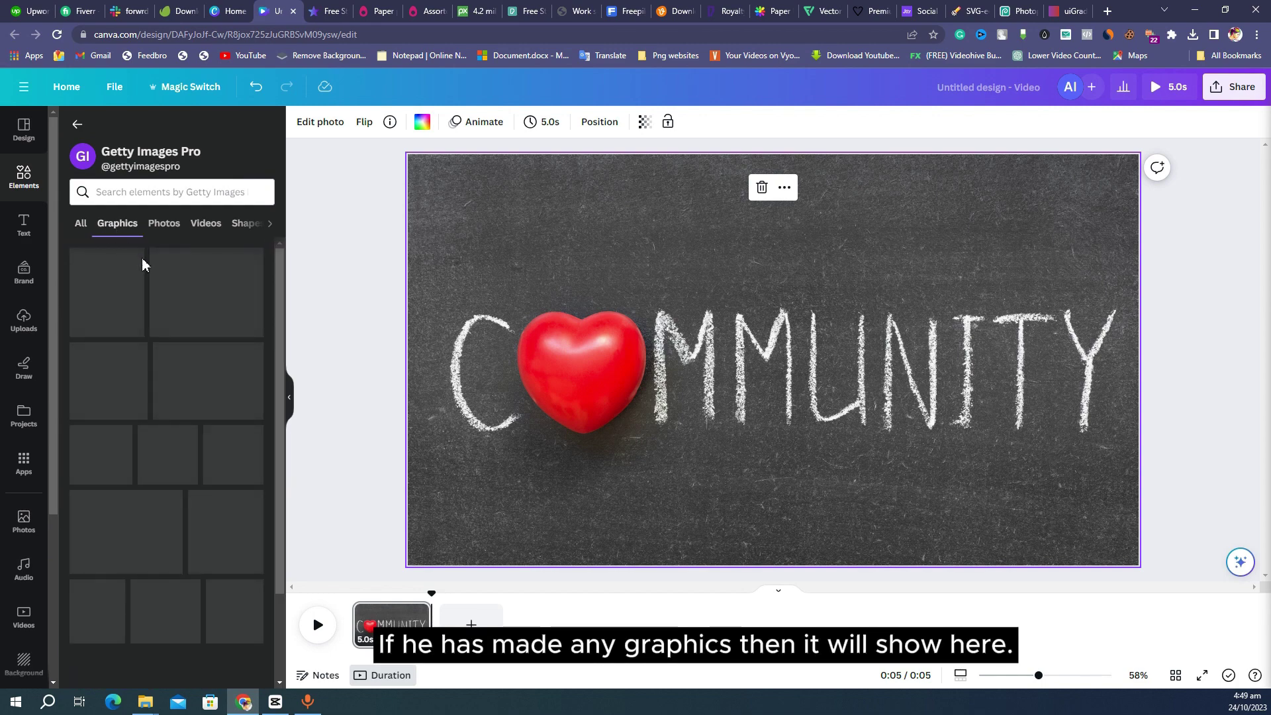
left_click(163, 225)
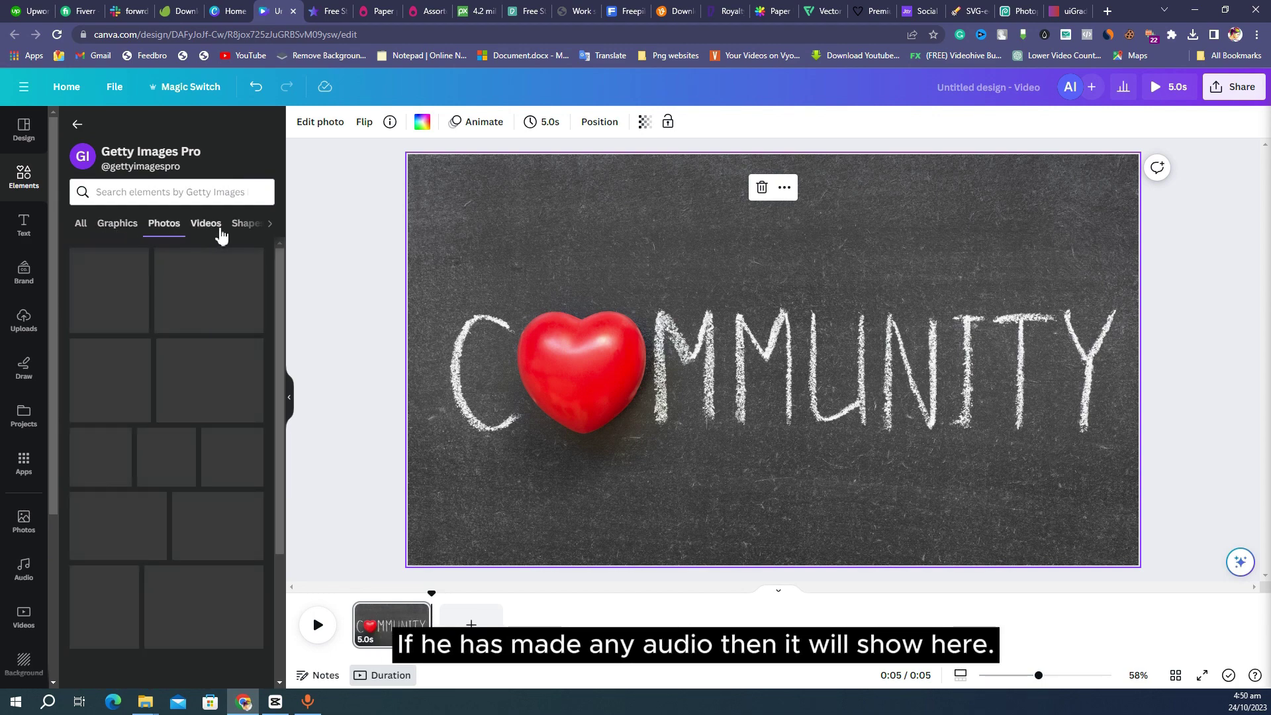
left_click(249, 225)
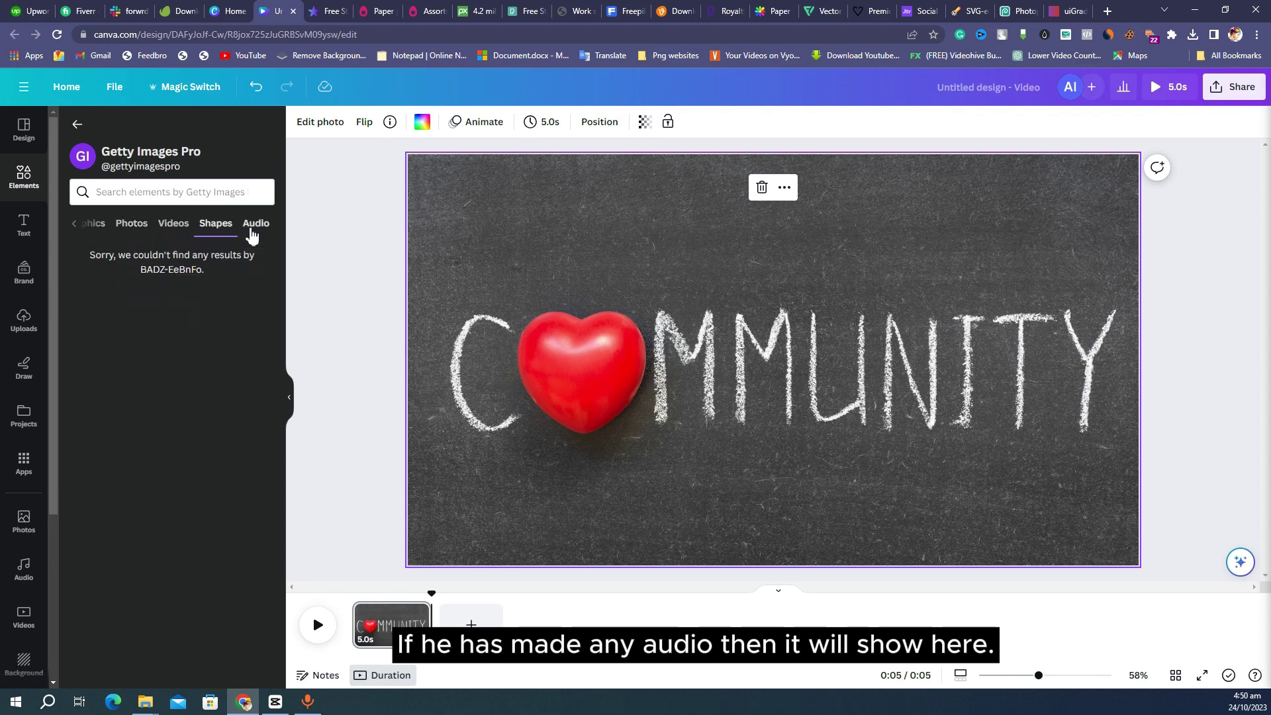
left_click(255, 225)
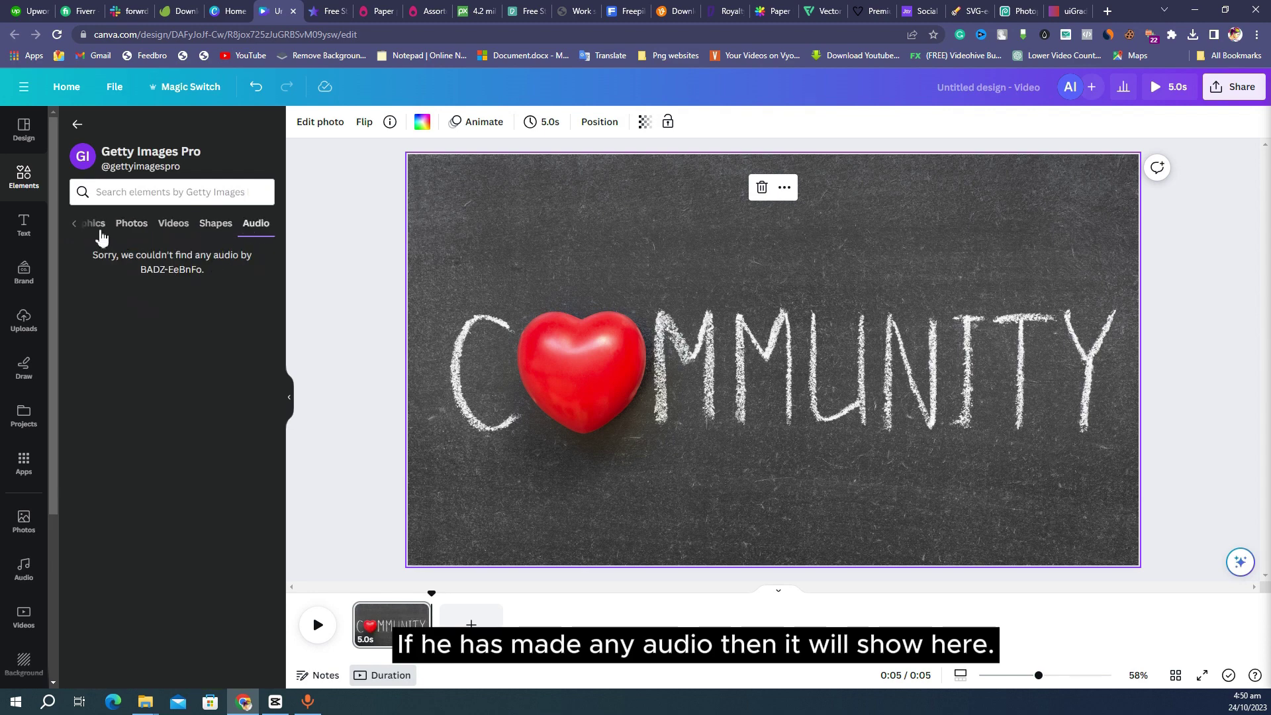
left_click(74, 223)
left_click(80, 224)
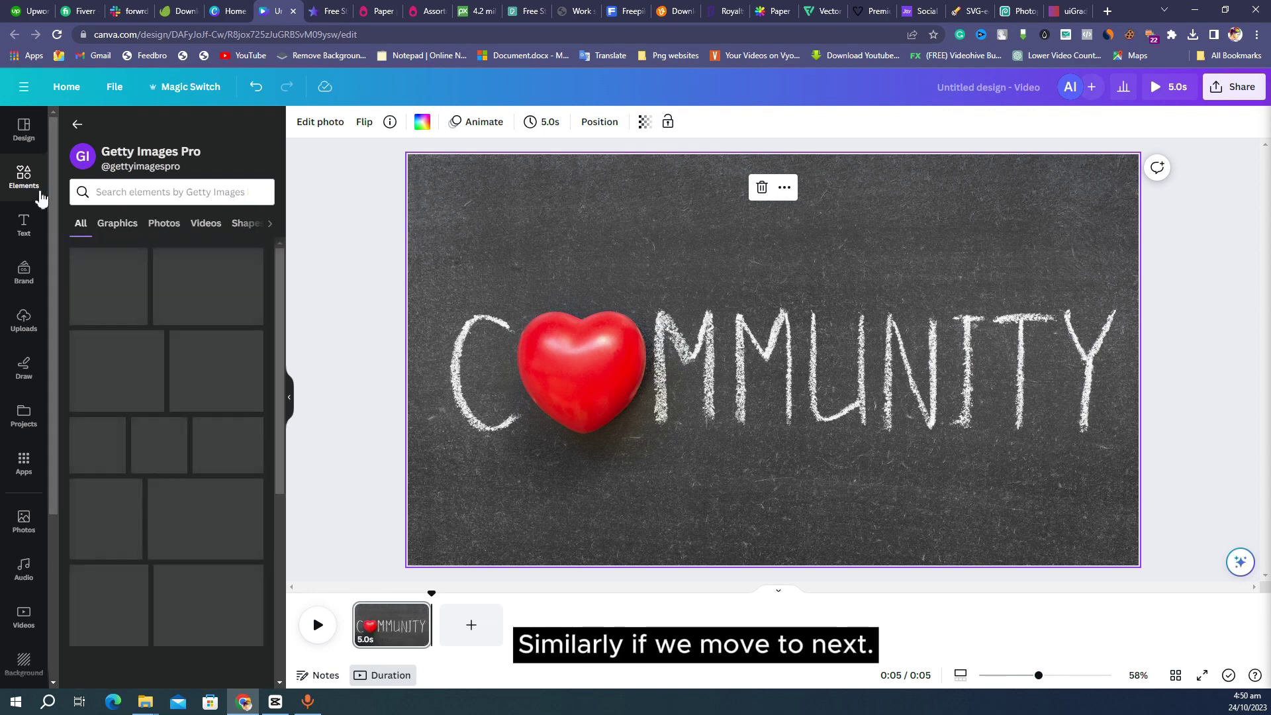
- Replace the chalkboard photo on the page with the circle-of-people icon from the community graphics results
left_click(41, 194)
key("Delete")
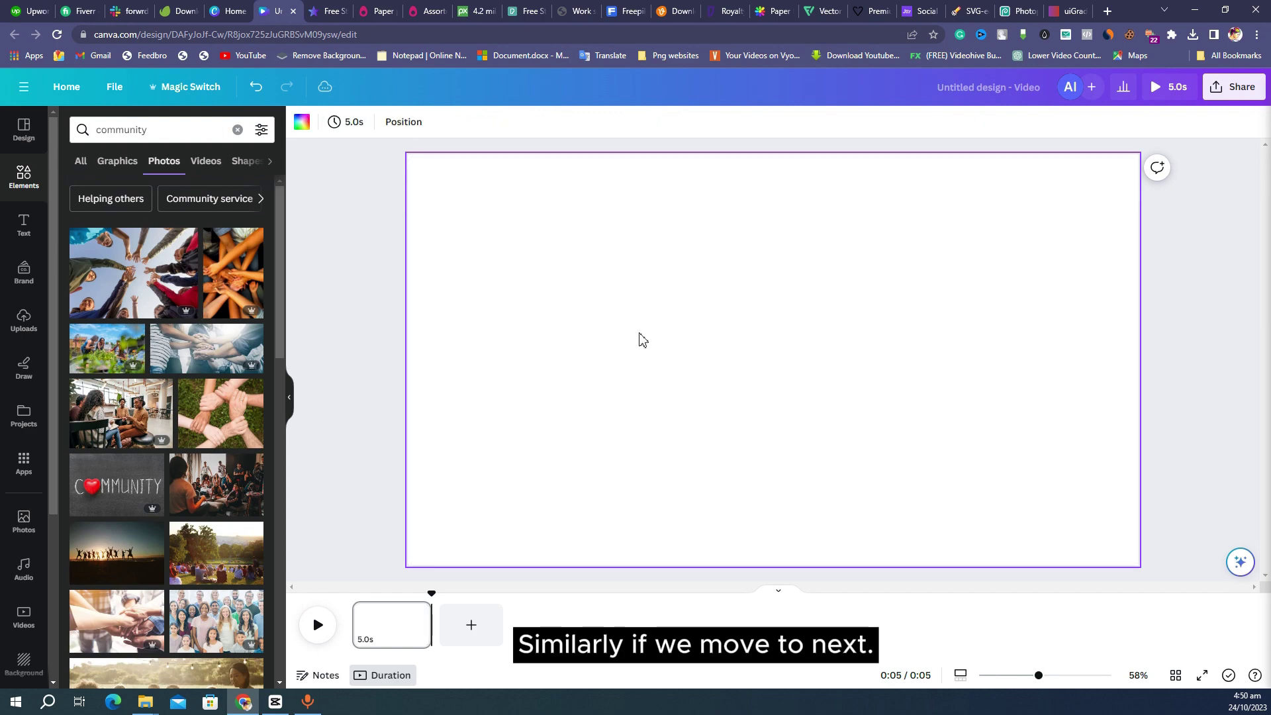
left_click(119, 165)
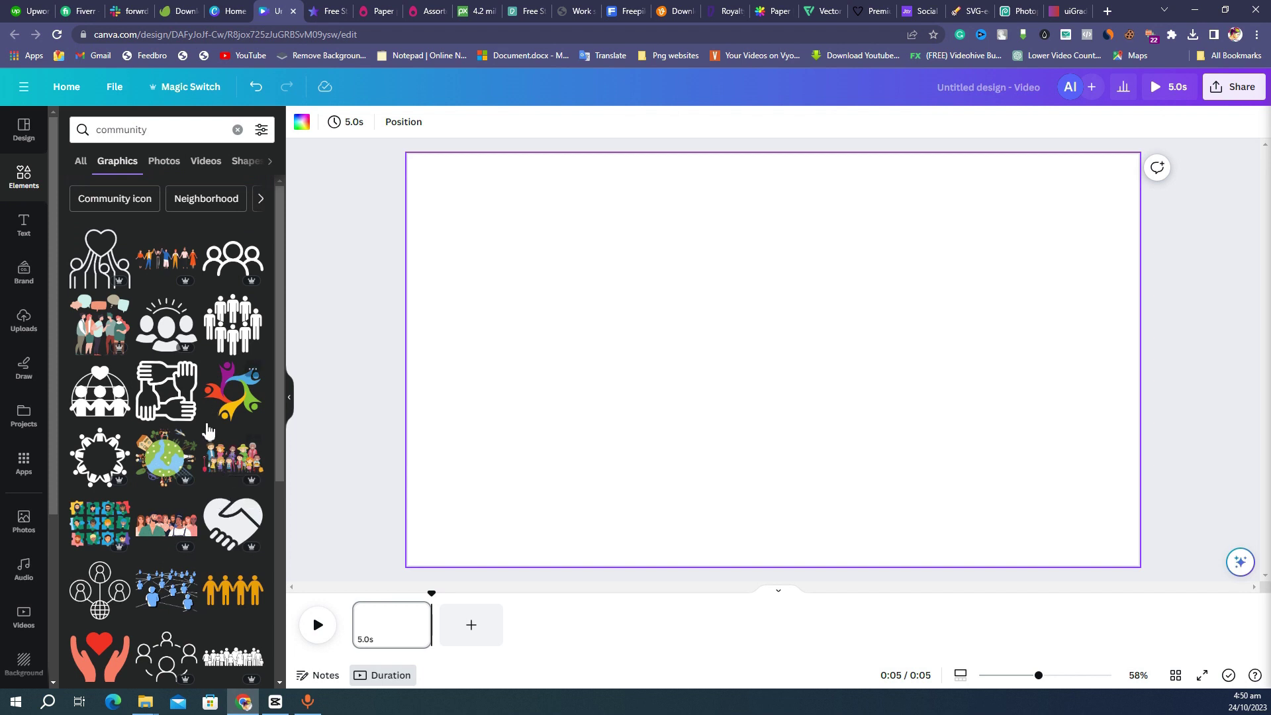
scroll(185, 491, "down", 1)
left_click(106, 393)
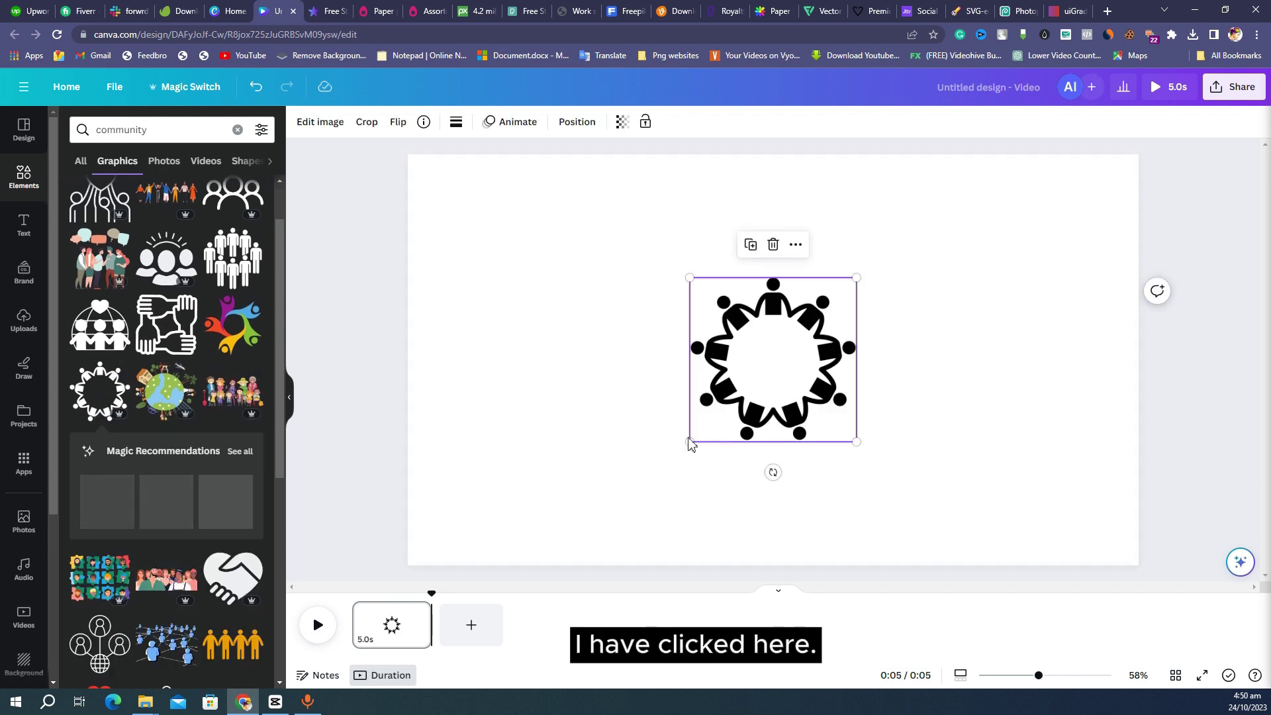
- Enlarge the circle-of-people icon, move it near the page centre and view more elements by its creator
left_click_drag(693, 447, 607, 494)
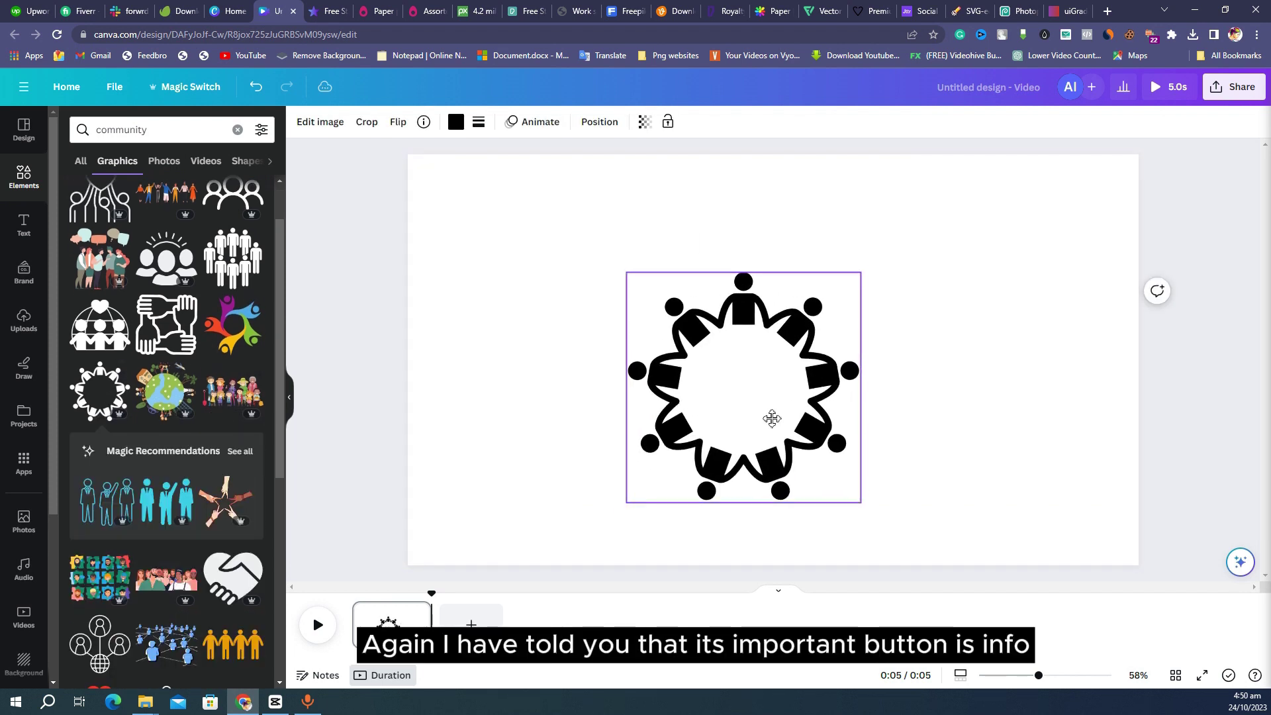
left_click_drag(771, 417, 774, 394)
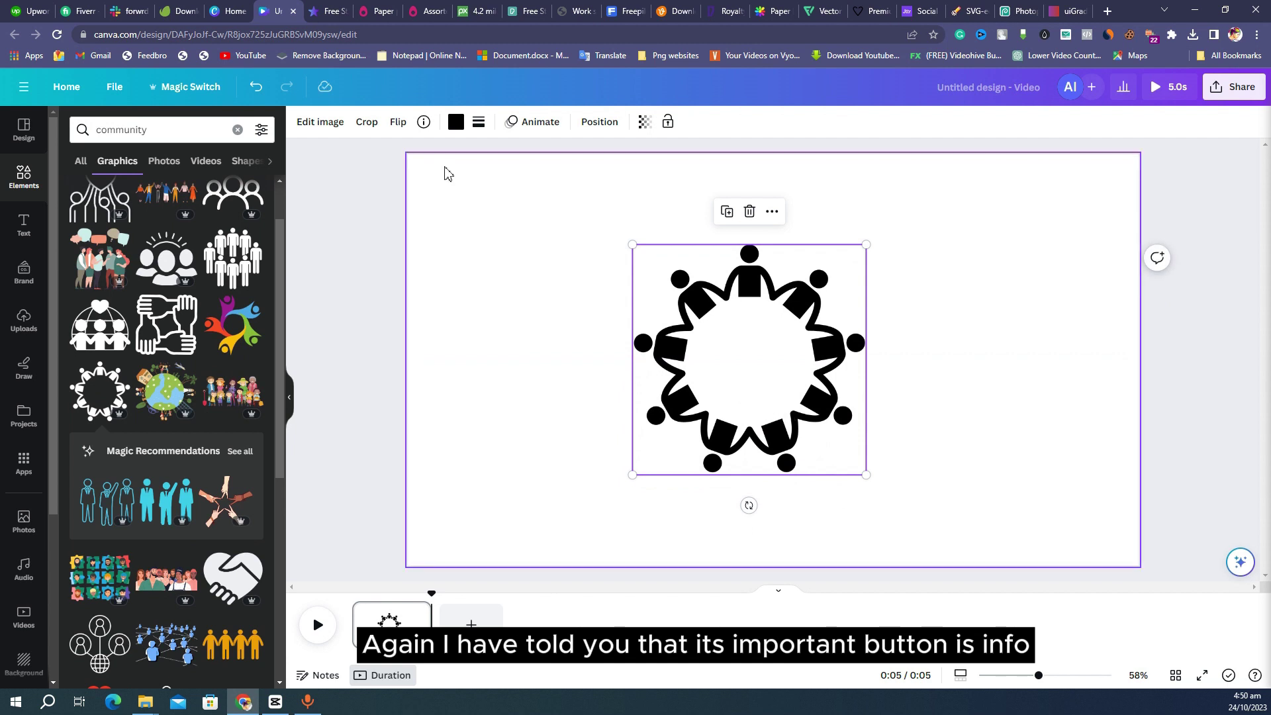
left_click(424, 124)
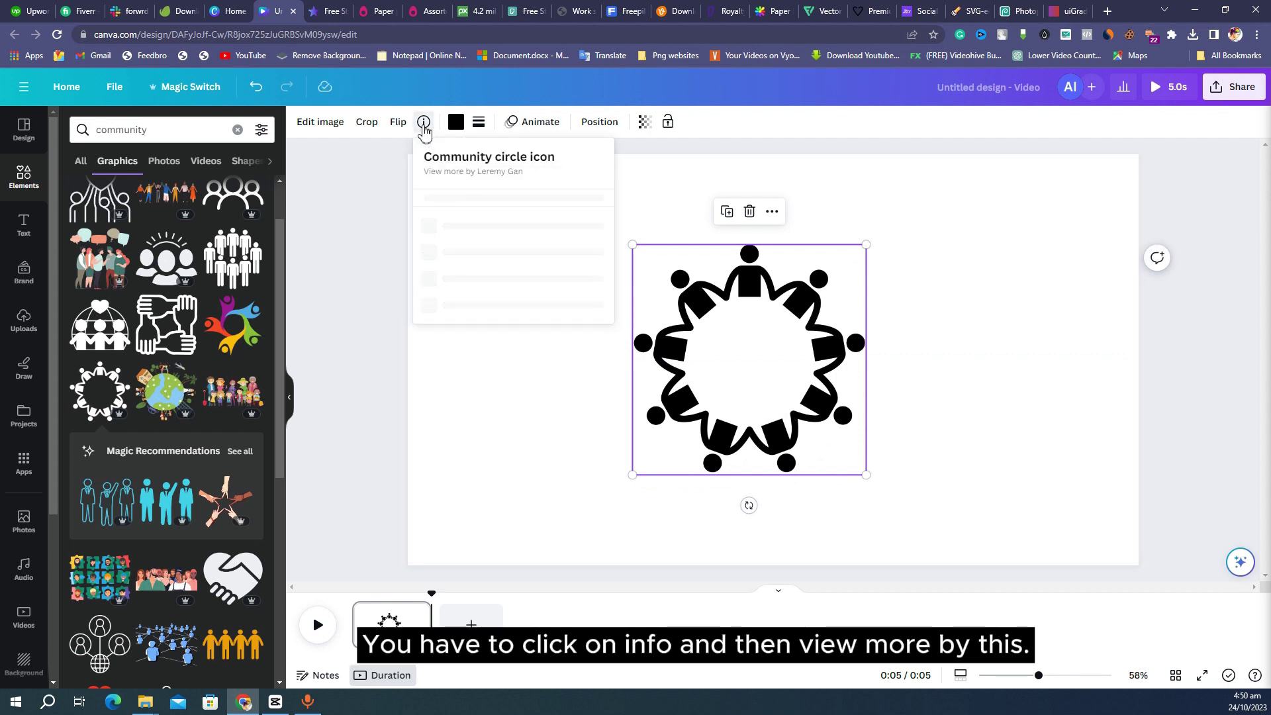
left_click(491, 171)
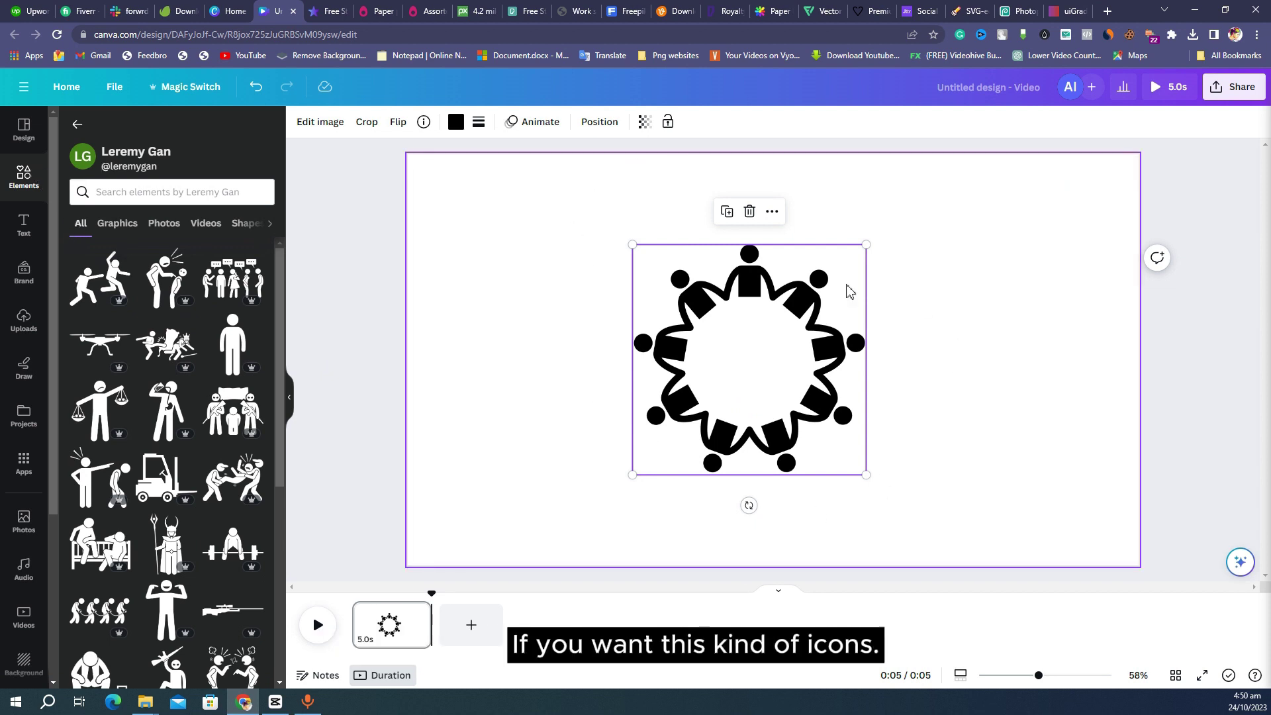
- Look through the icon creator's other elements and delete the circle-of-people icon from the page
scroll(206, 487, "down", 15)
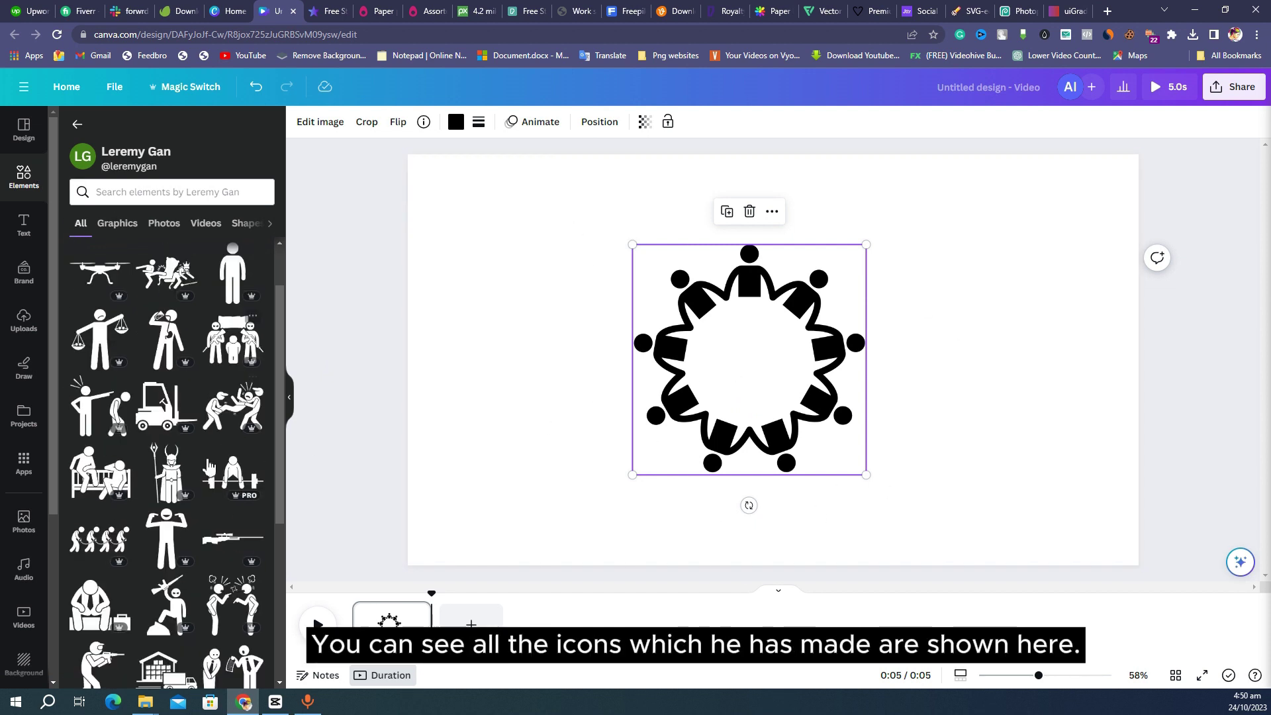
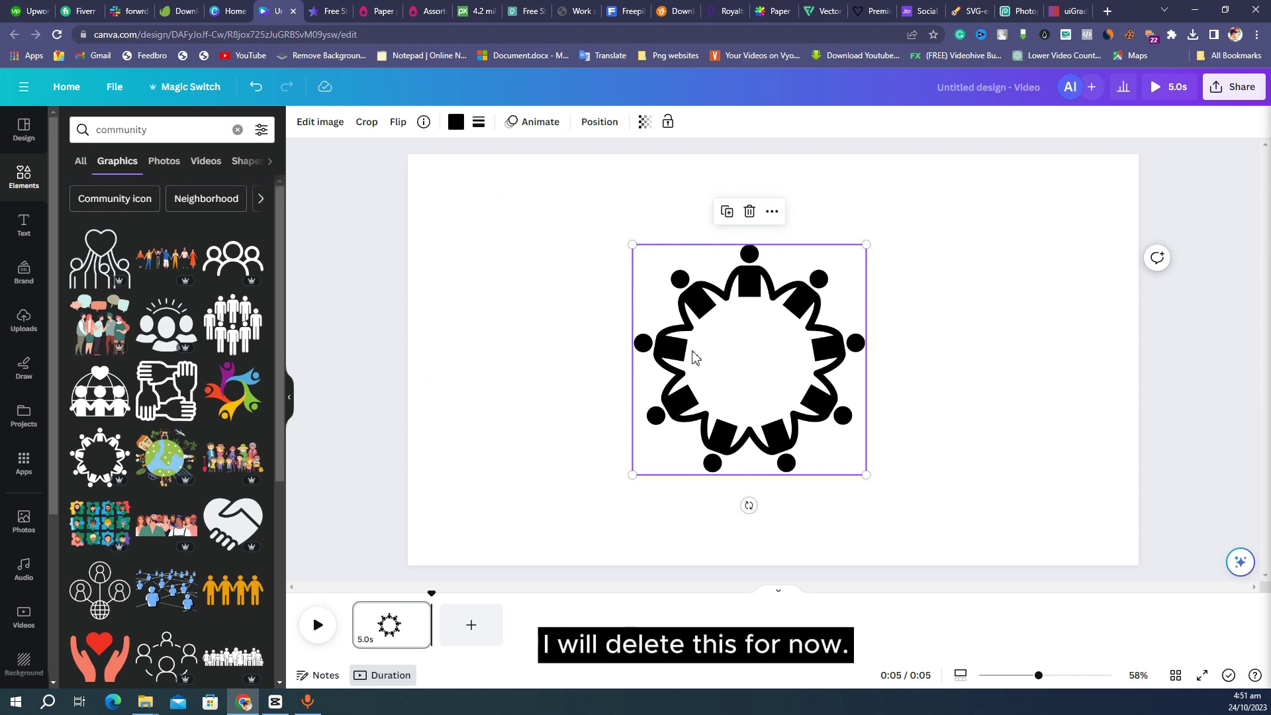
key("Delete")
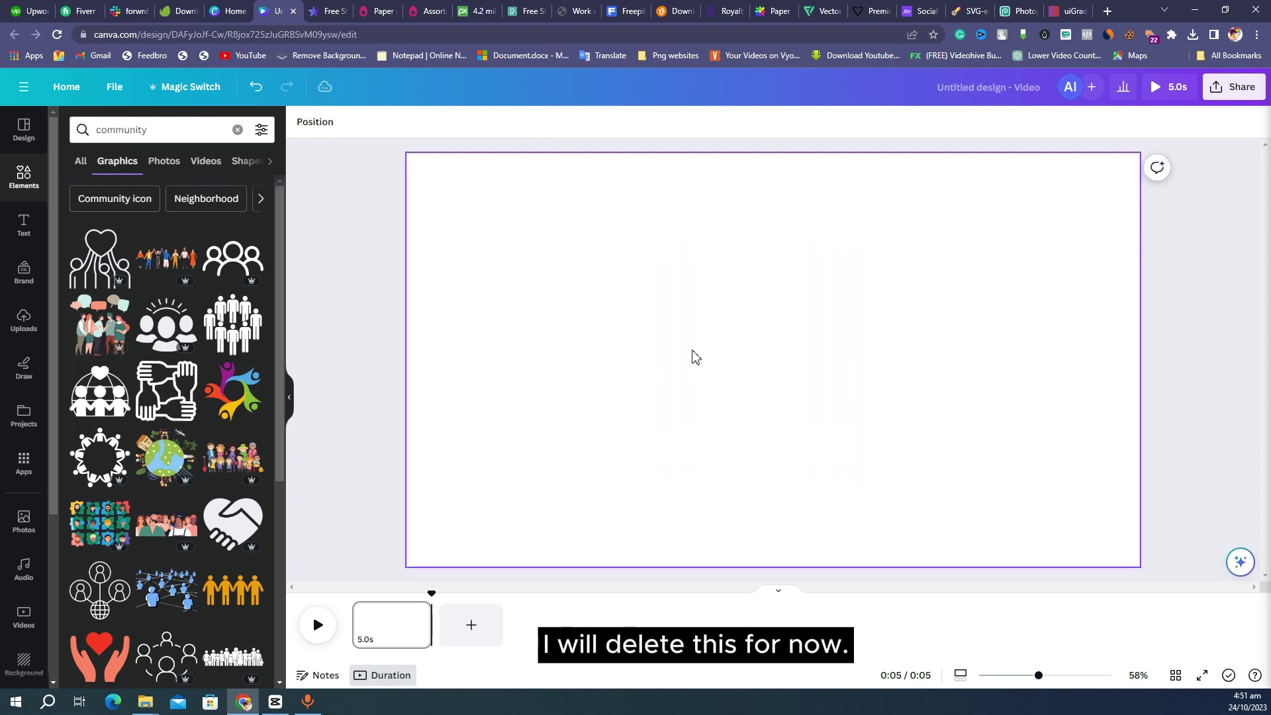
left_click(23, 522)
left_click(24, 178)
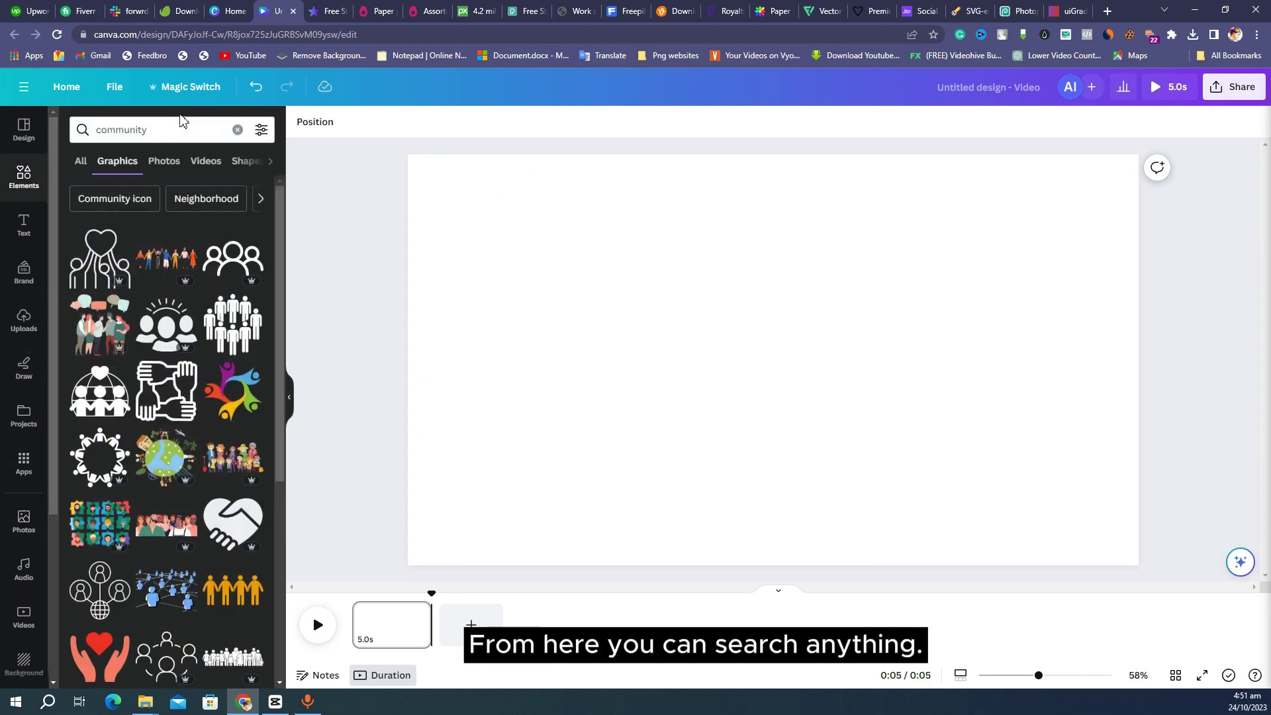
- Search the graphics for "collage" and add the blue vintage car cutout to the page
double_click(165, 129)
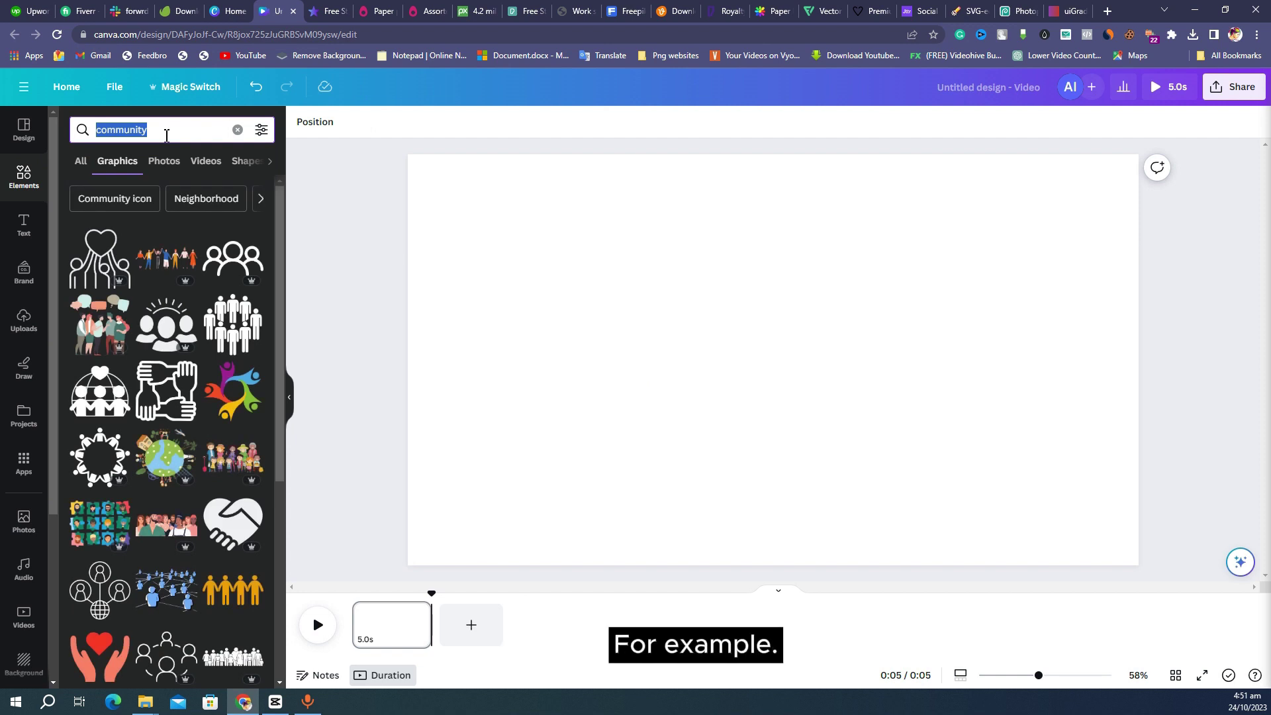
type("collage")
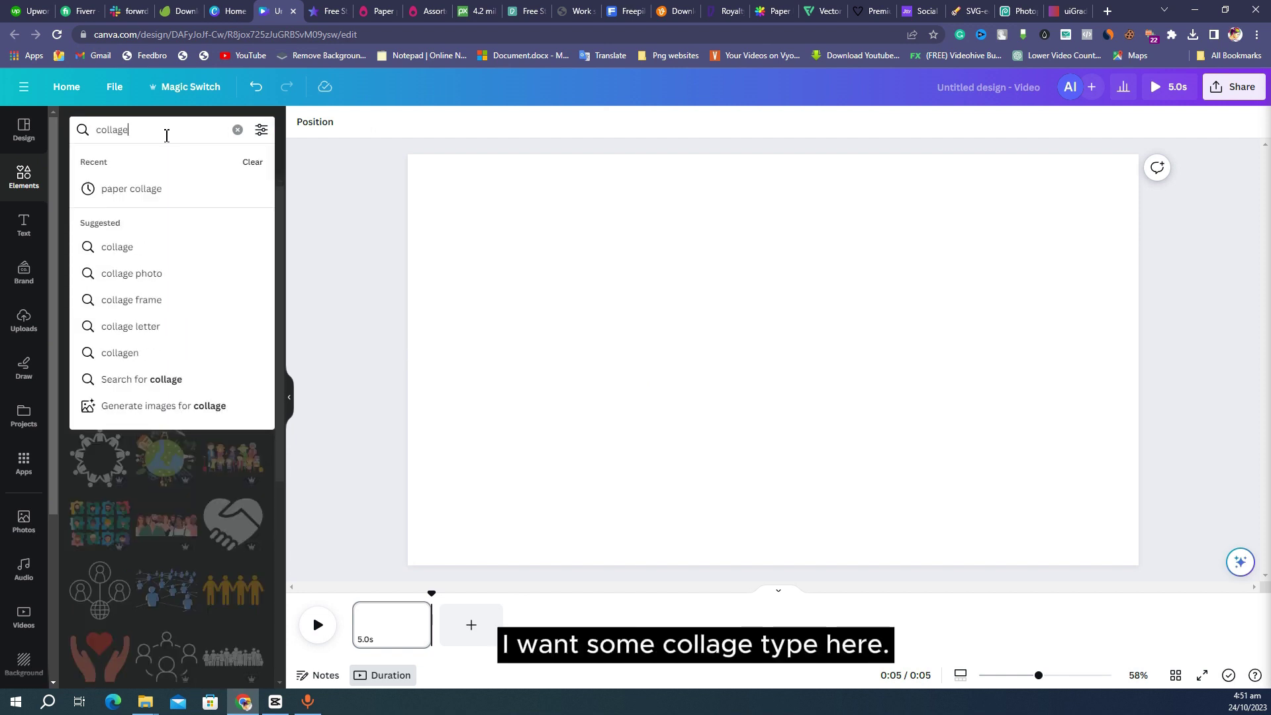
key("Return")
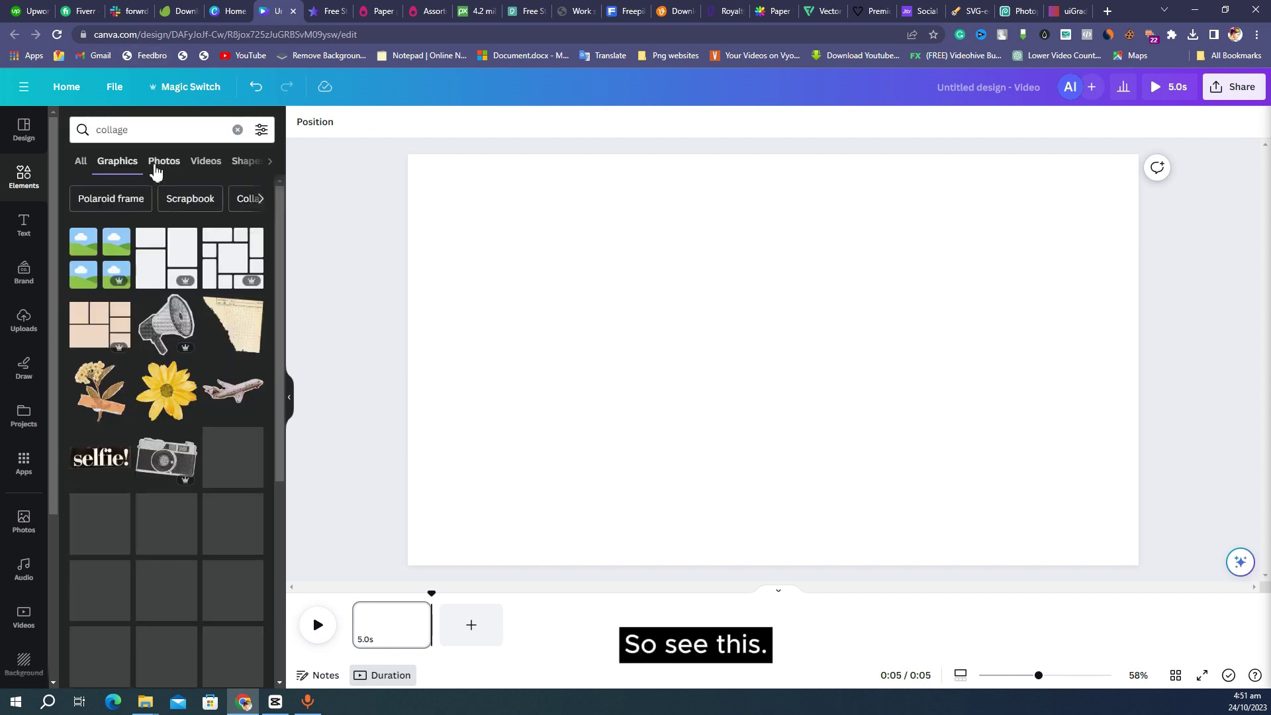
scroll(192, 397, "down", 3)
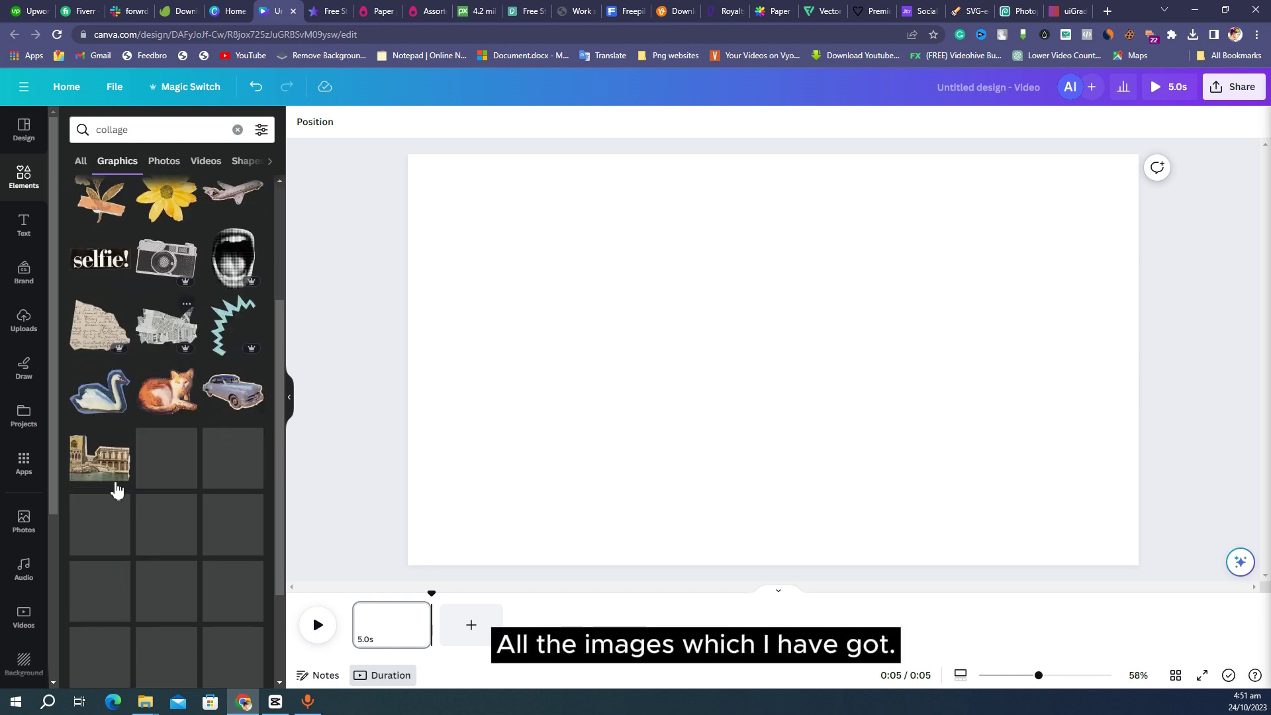
left_click(225, 410)
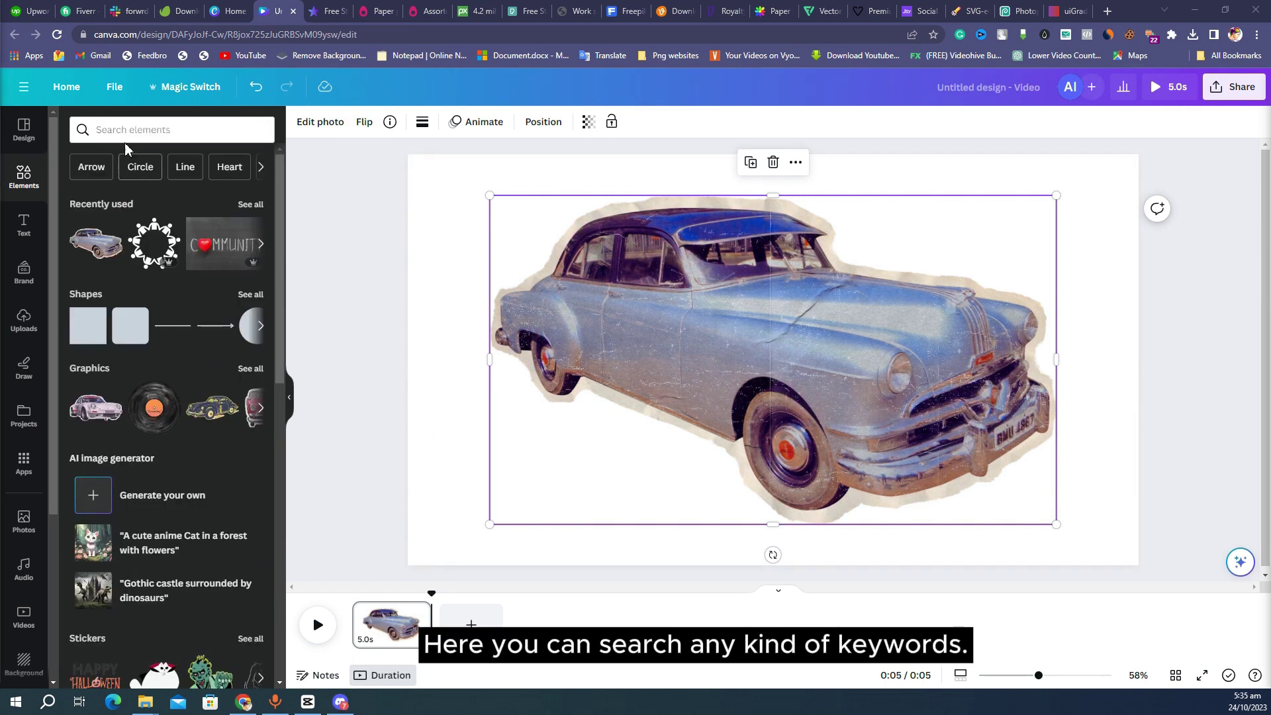
- Open the vintage car's information and view more elements by its creator
left_click(135, 131)
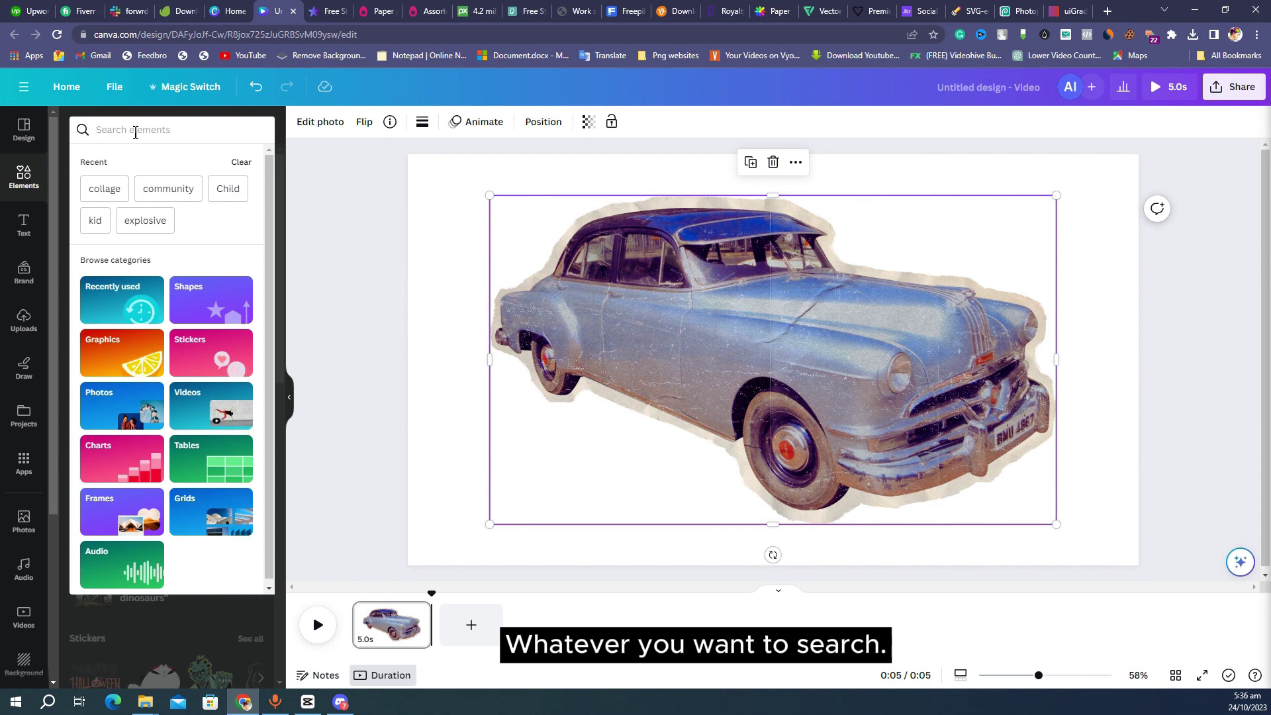
left_click(717, 344)
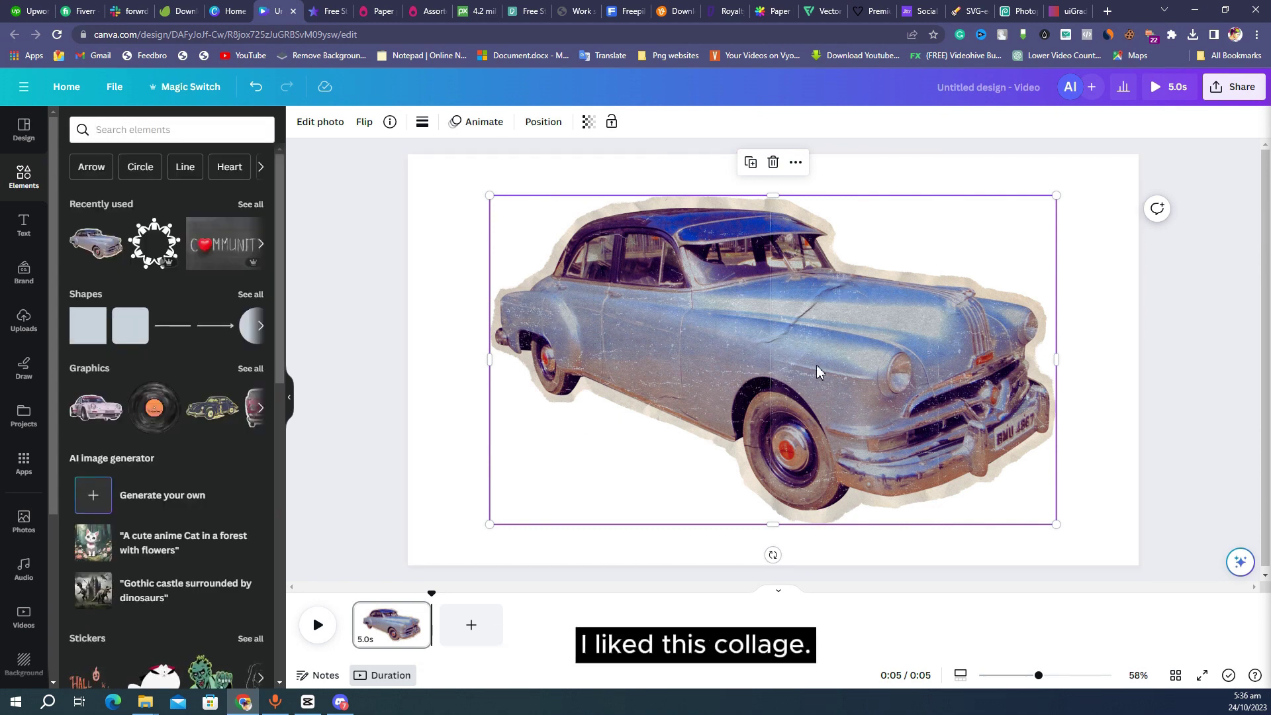
left_click(387, 128)
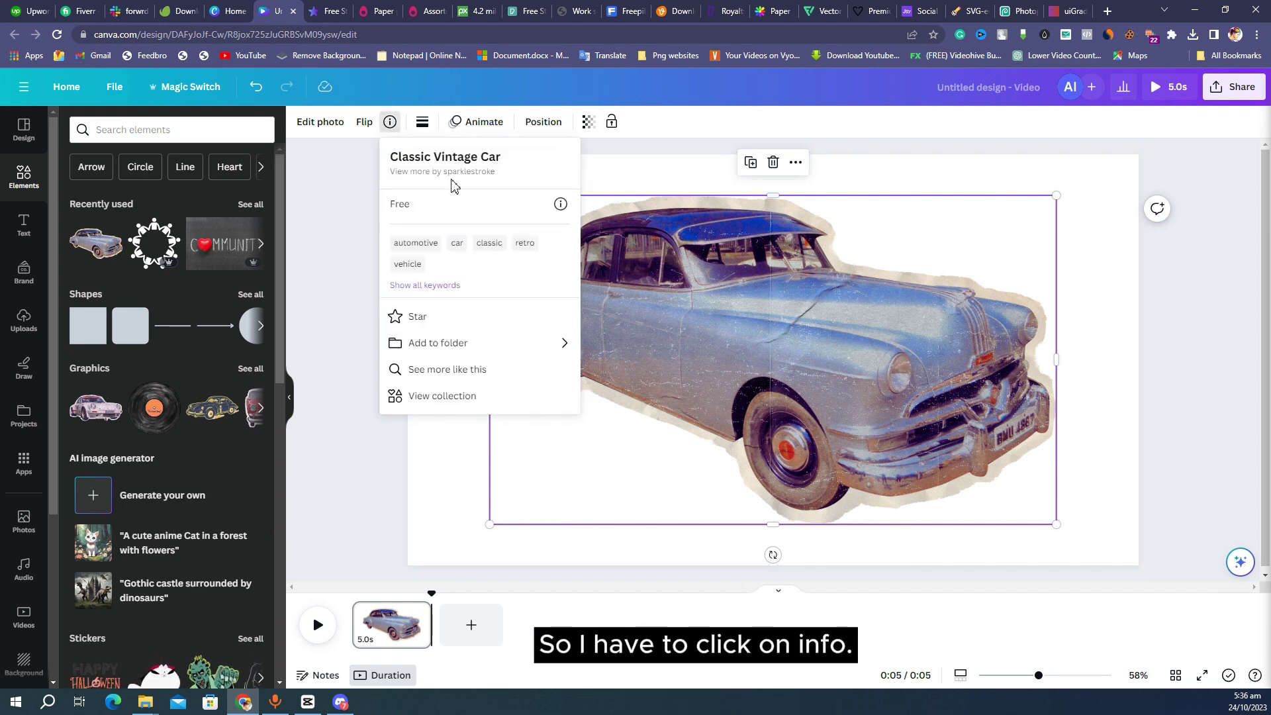
left_click(454, 172)
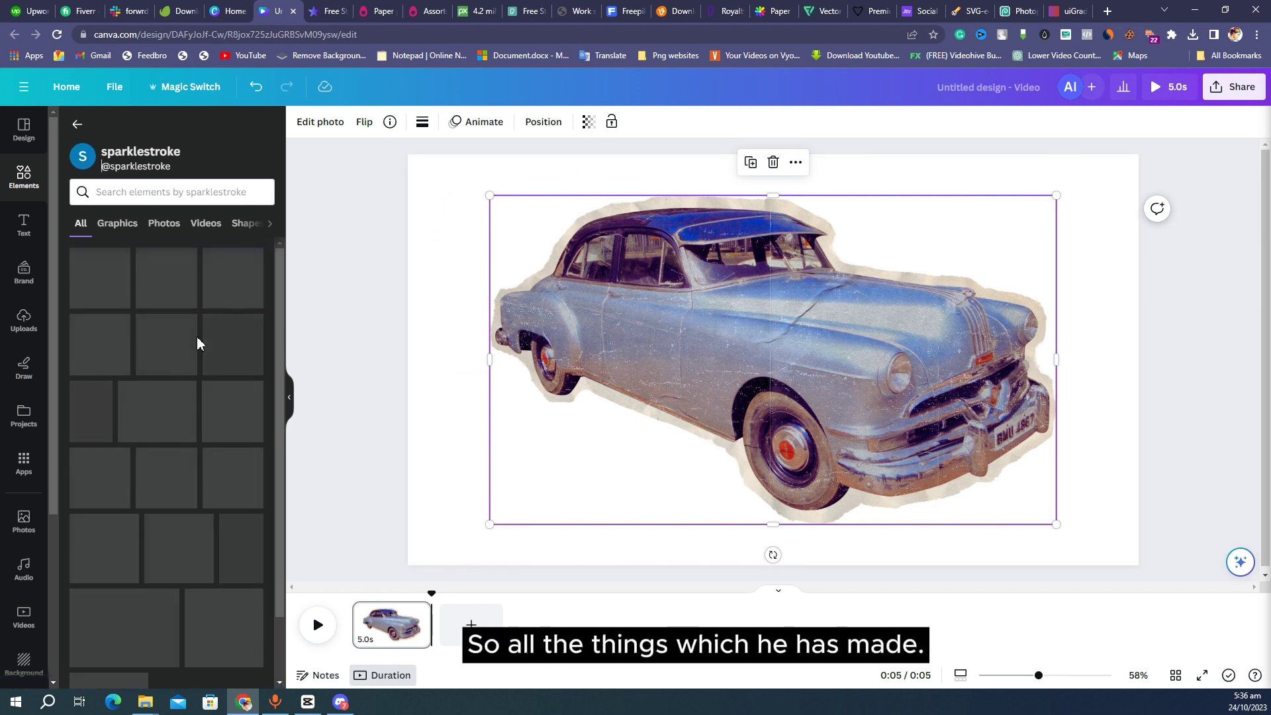
scroll(197, 381, "down", 2)
scroll(197, 387, "up", 2)
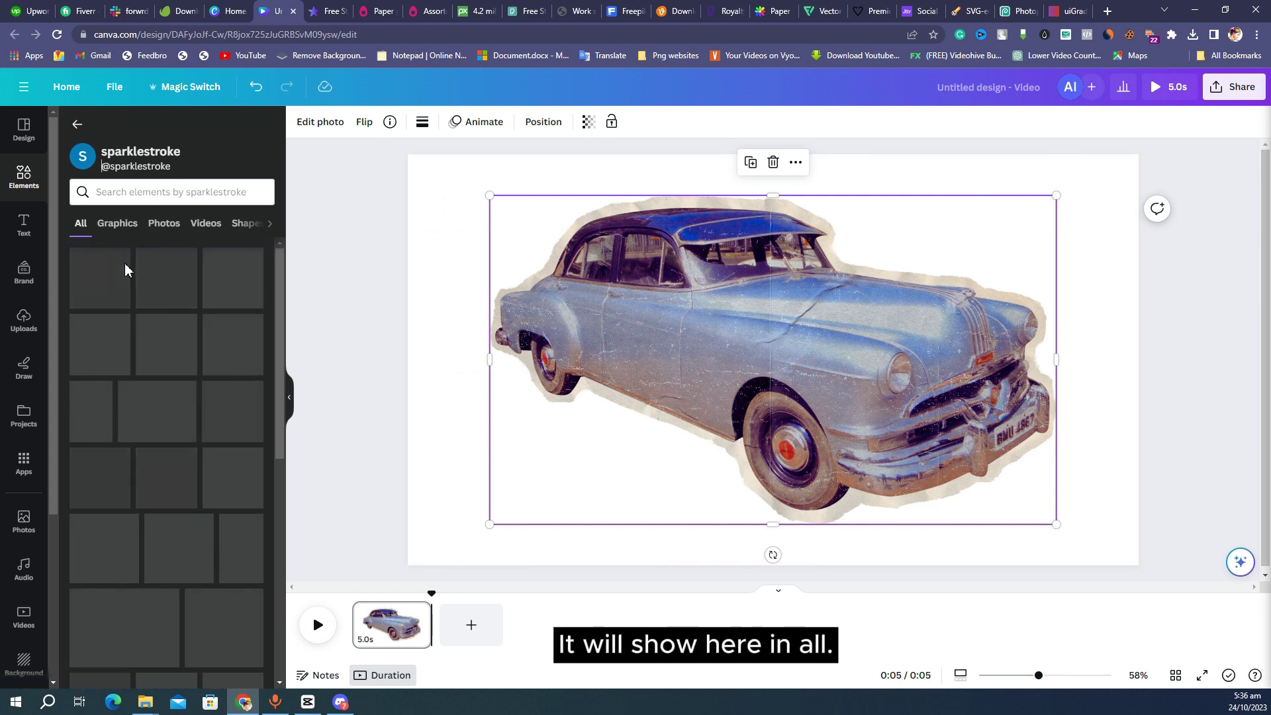
- Check the graphics and photos by the vintage car's creator, and browse all the creator's elements again
left_click(117, 224)
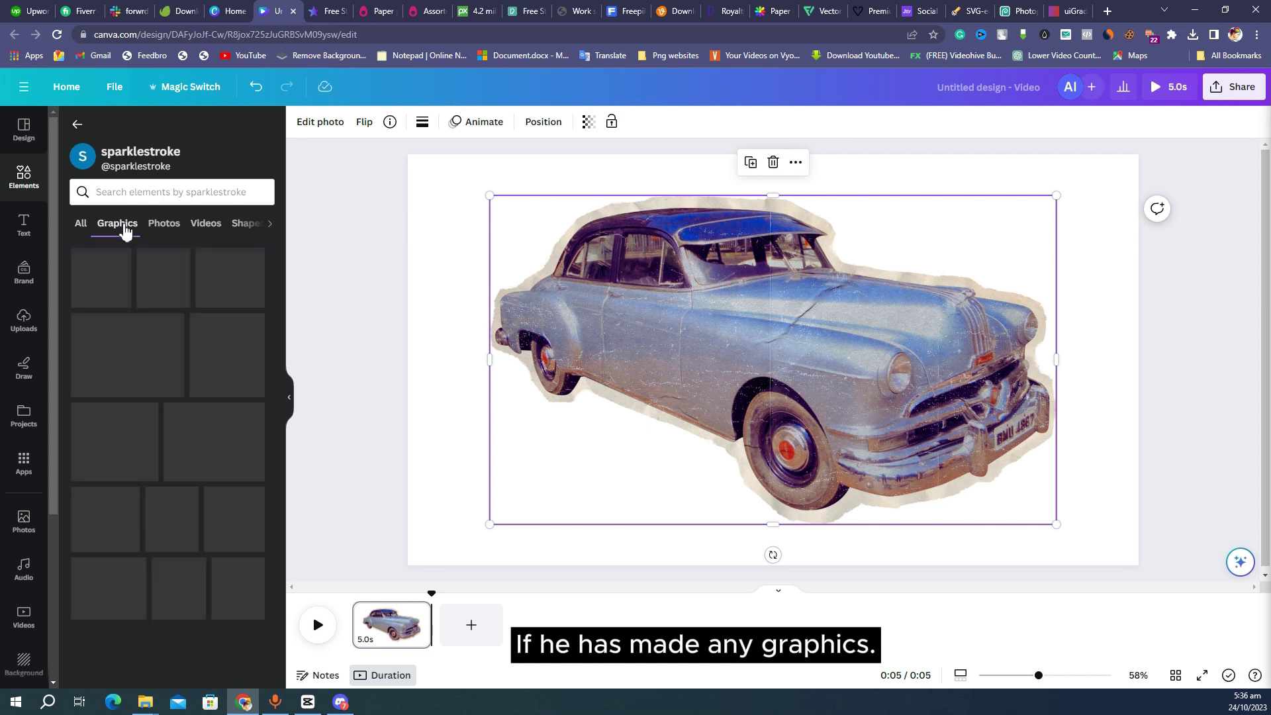
left_click(162, 225)
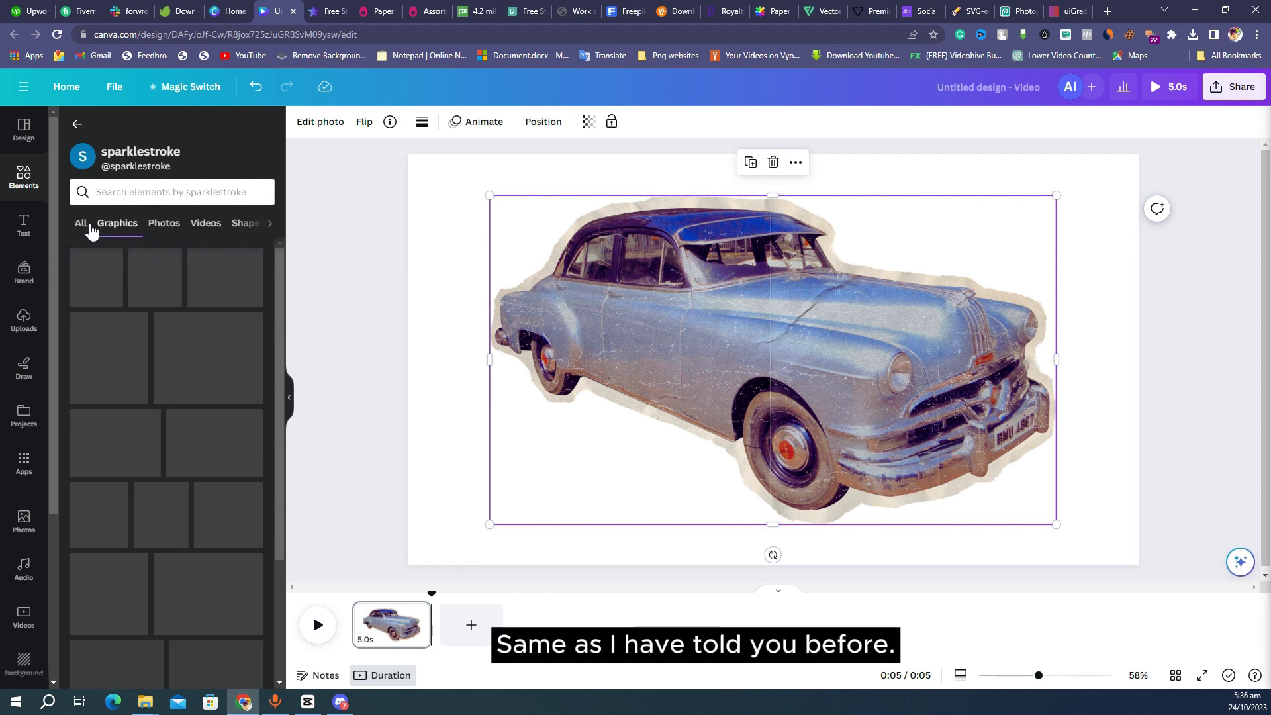
left_click(81, 225)
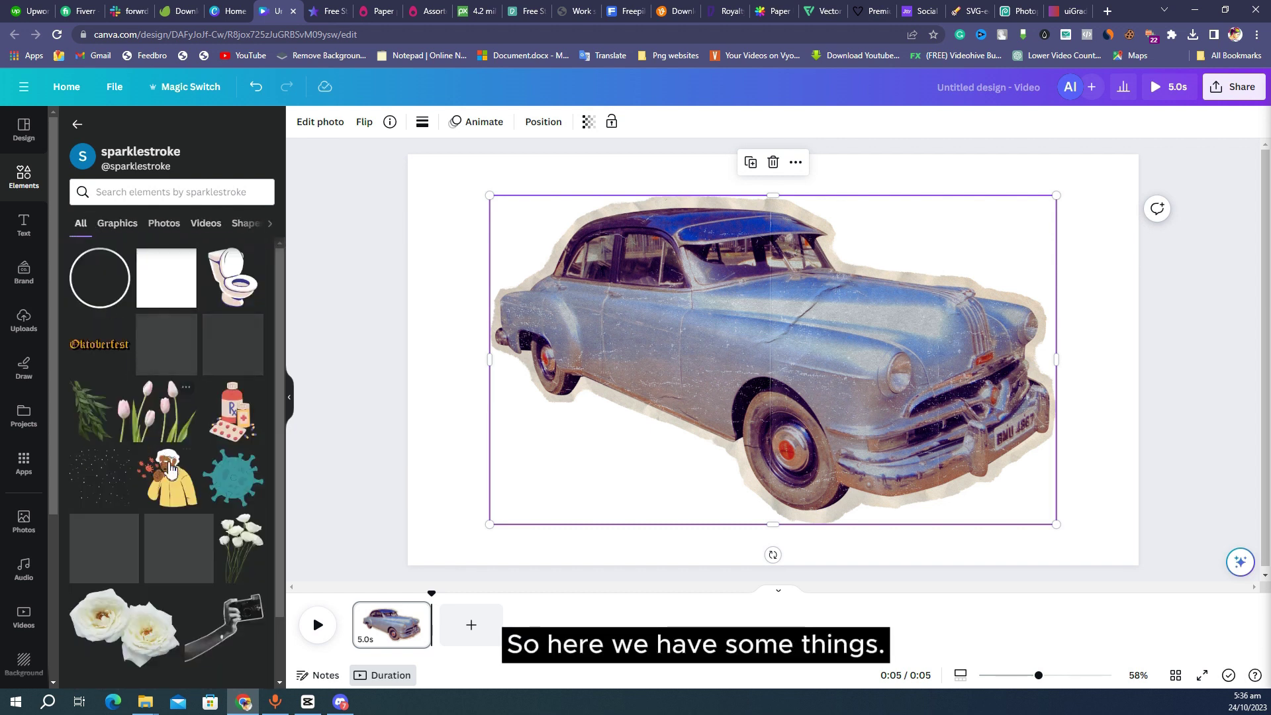
scroll(200, 517, "down", 7)
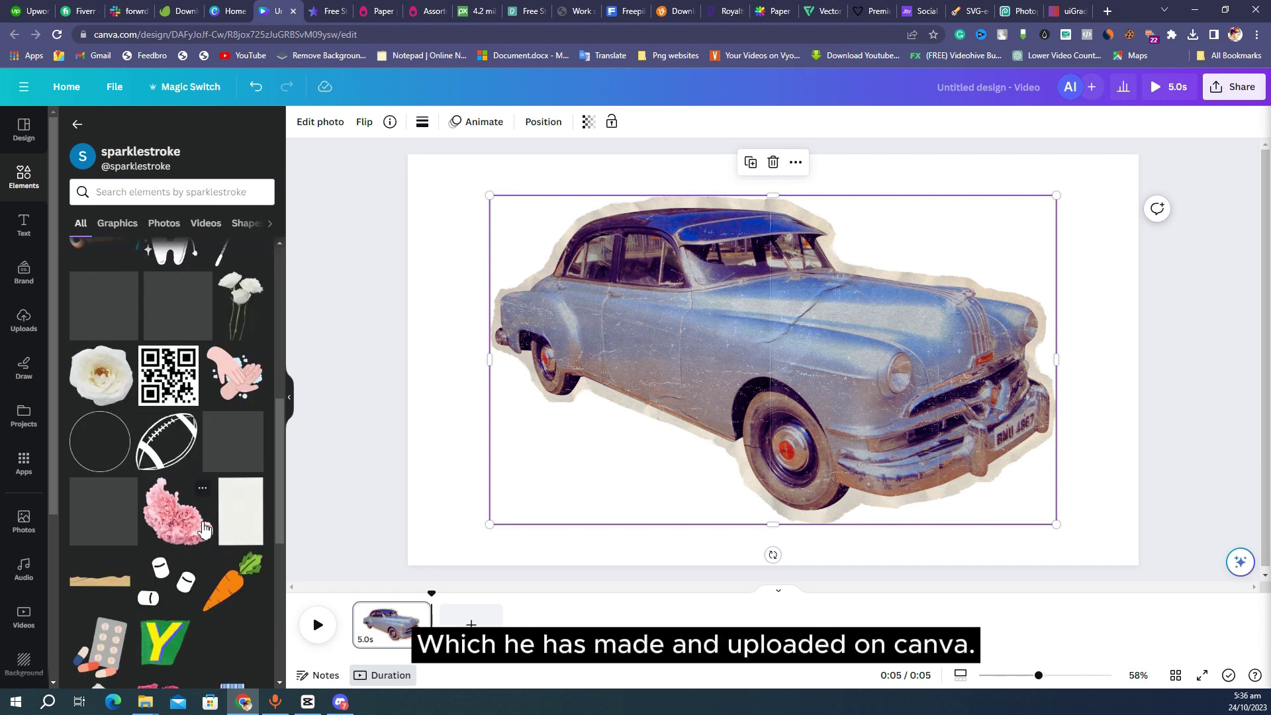
- View the collection that the vintage car belongs to and browse its vehicle cutouts
left_click(390, 124)
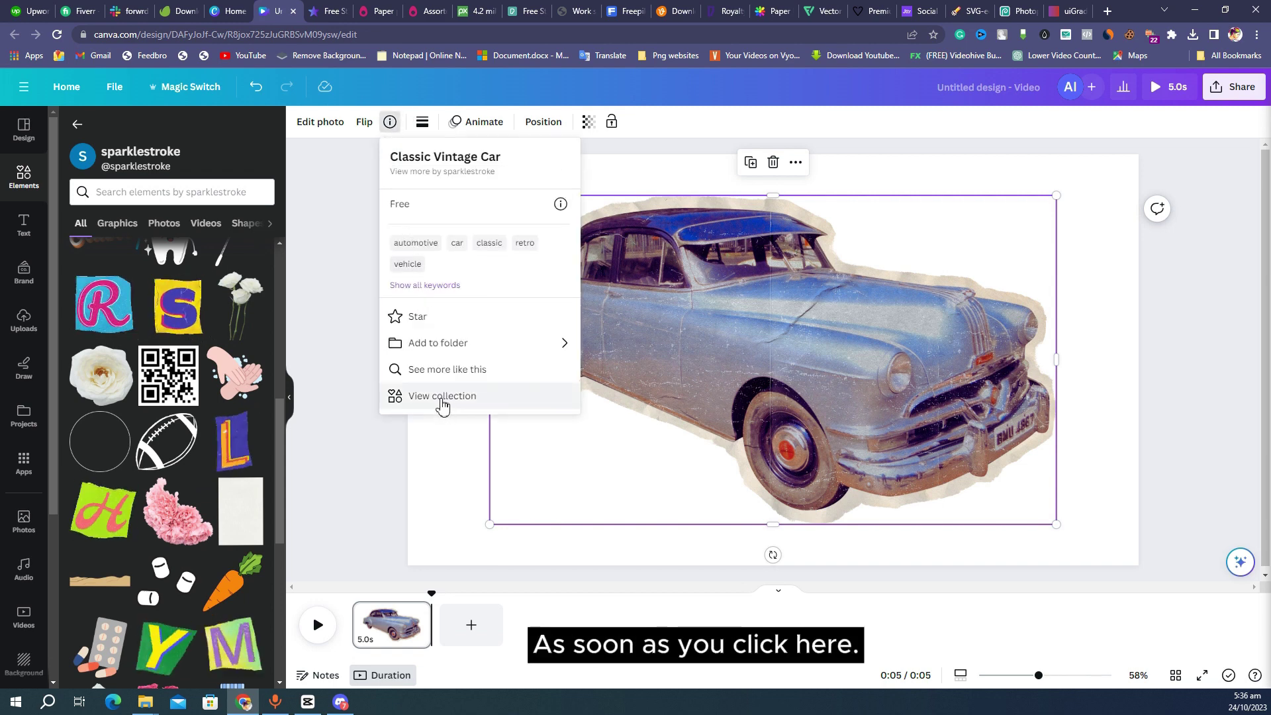
left_click(442, 399)
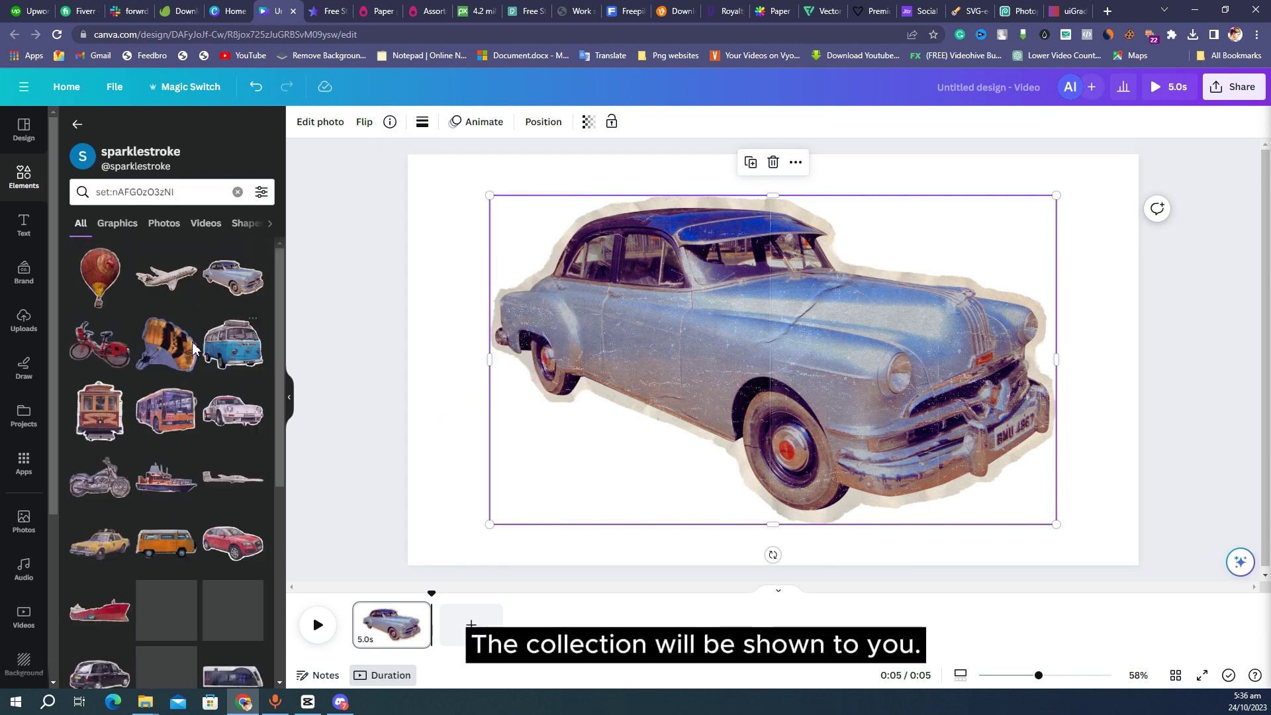
scroll(168, 483, "down", 10)
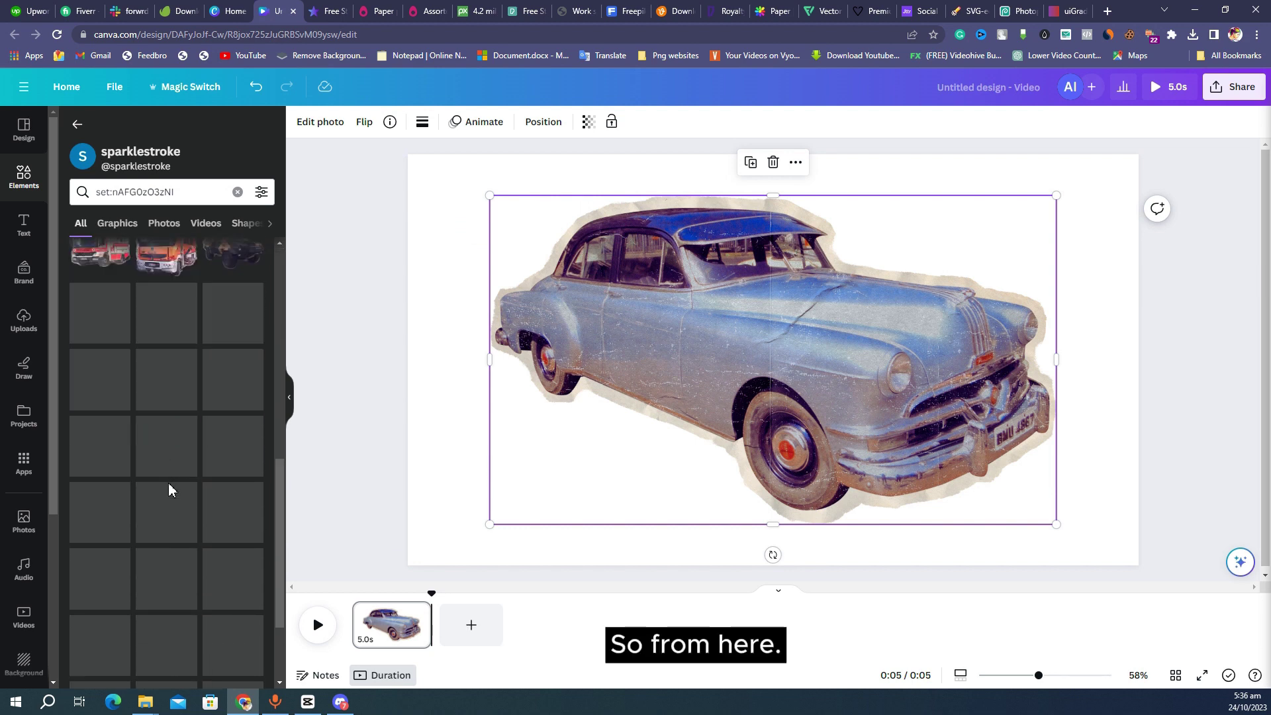
- Copy the collection's code set:nAFG0zO3zNI from the search field and look through the rest of the collection
triple_click(145, 192)
key("ctrl+c")
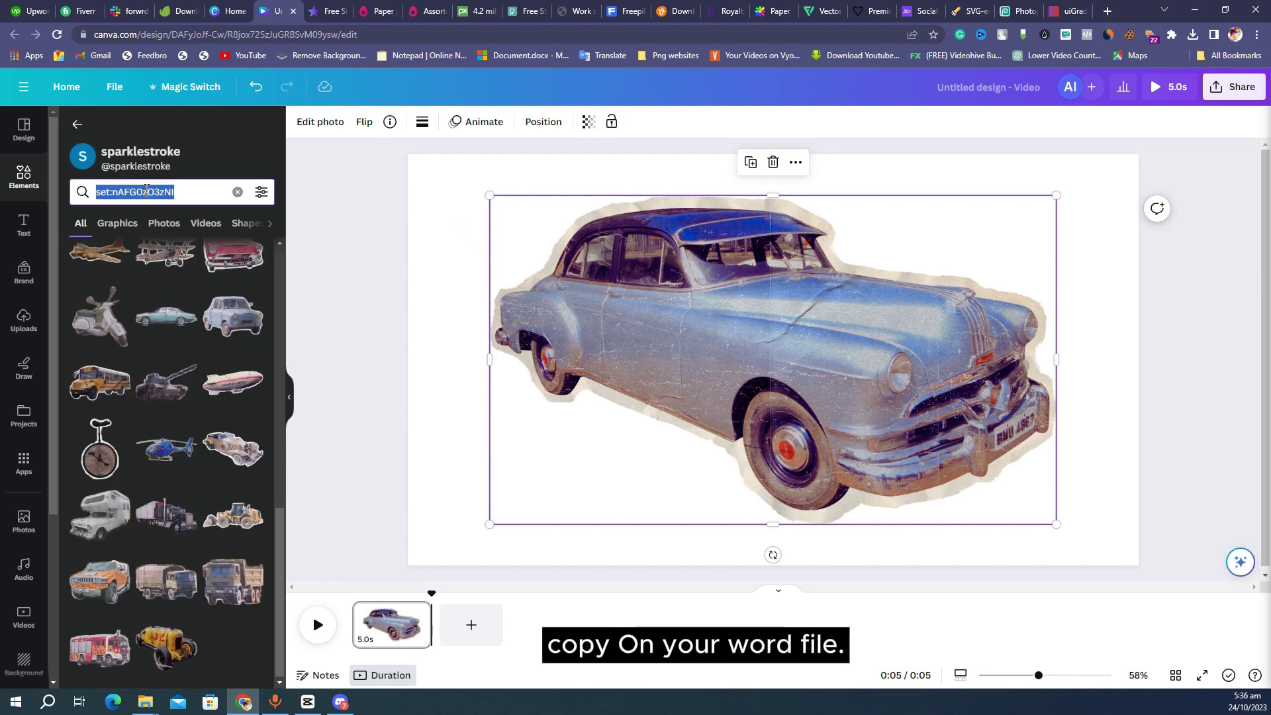
scroll(199, 430, "up", 4)
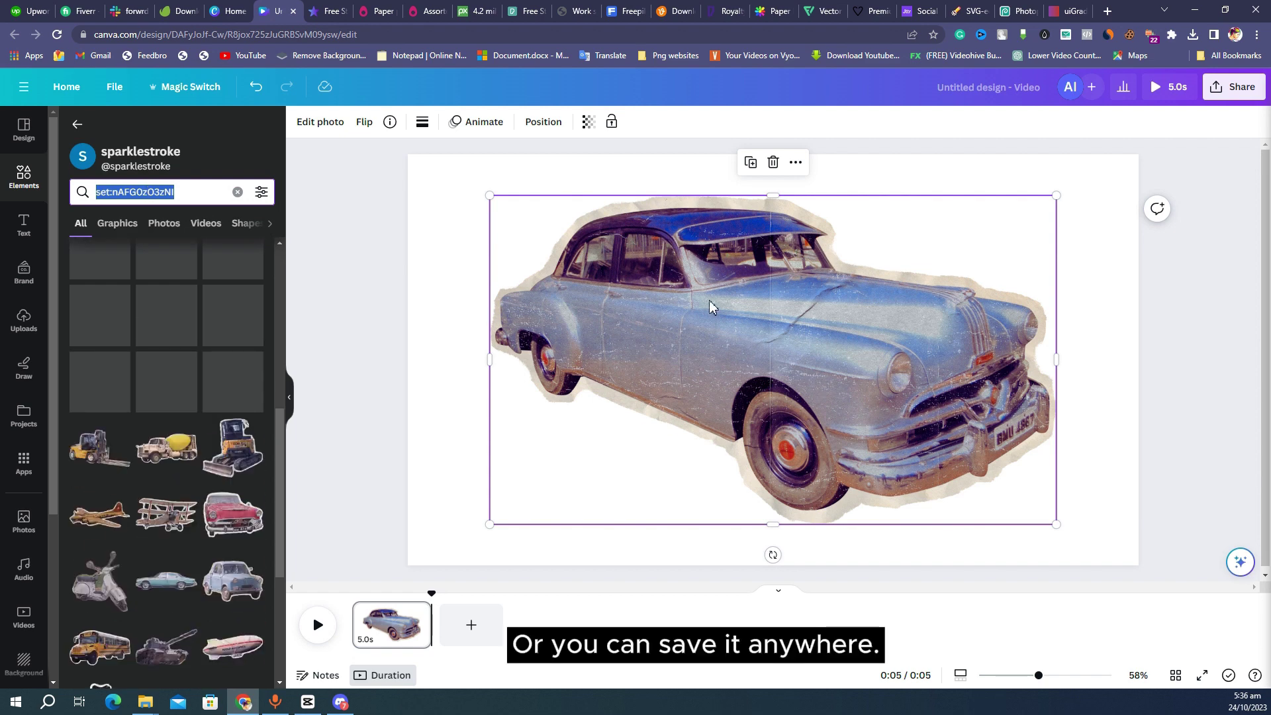
scroll(158, 457, "up", 5)
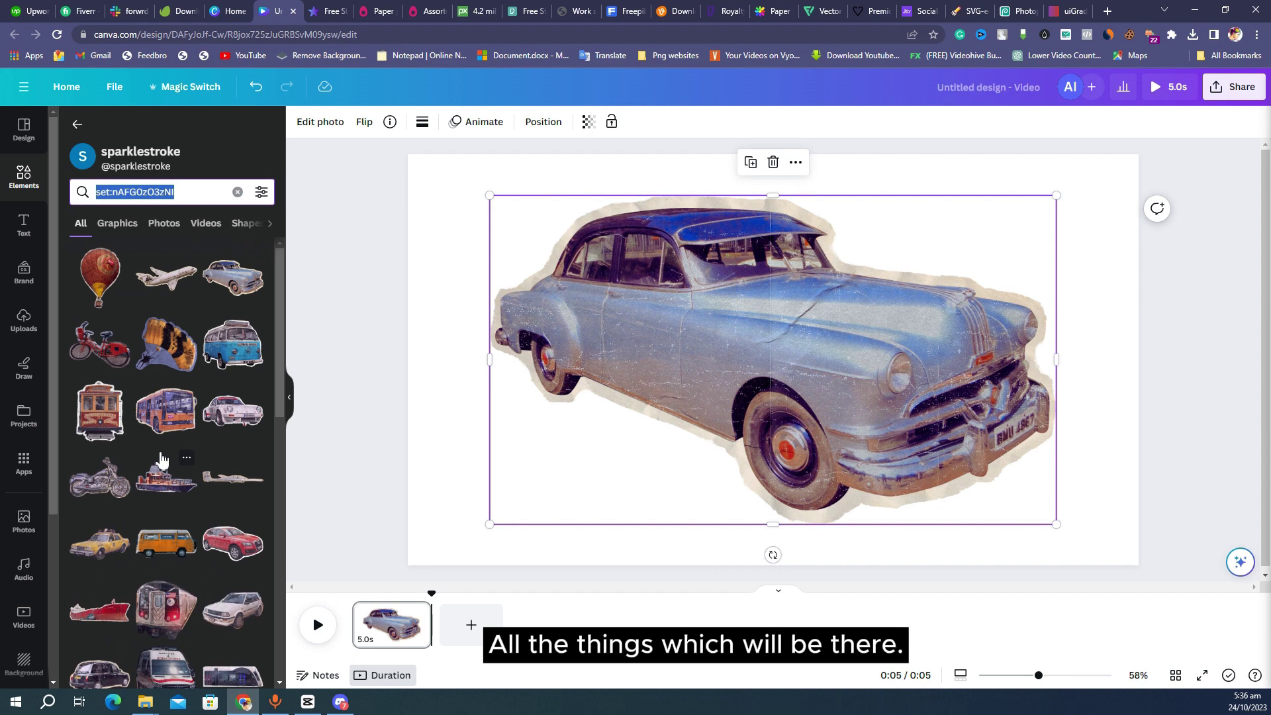
scroll(172, 459, "down", 5)
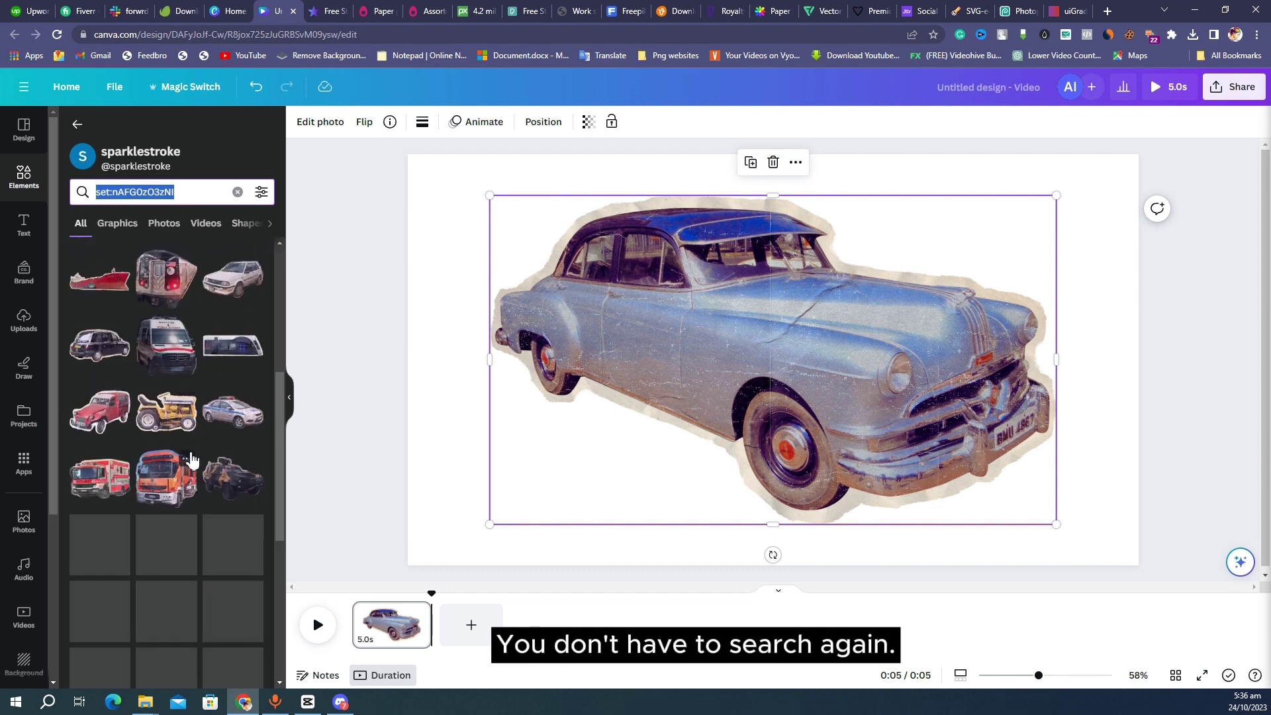
scroll(192, 463, "down", 5)
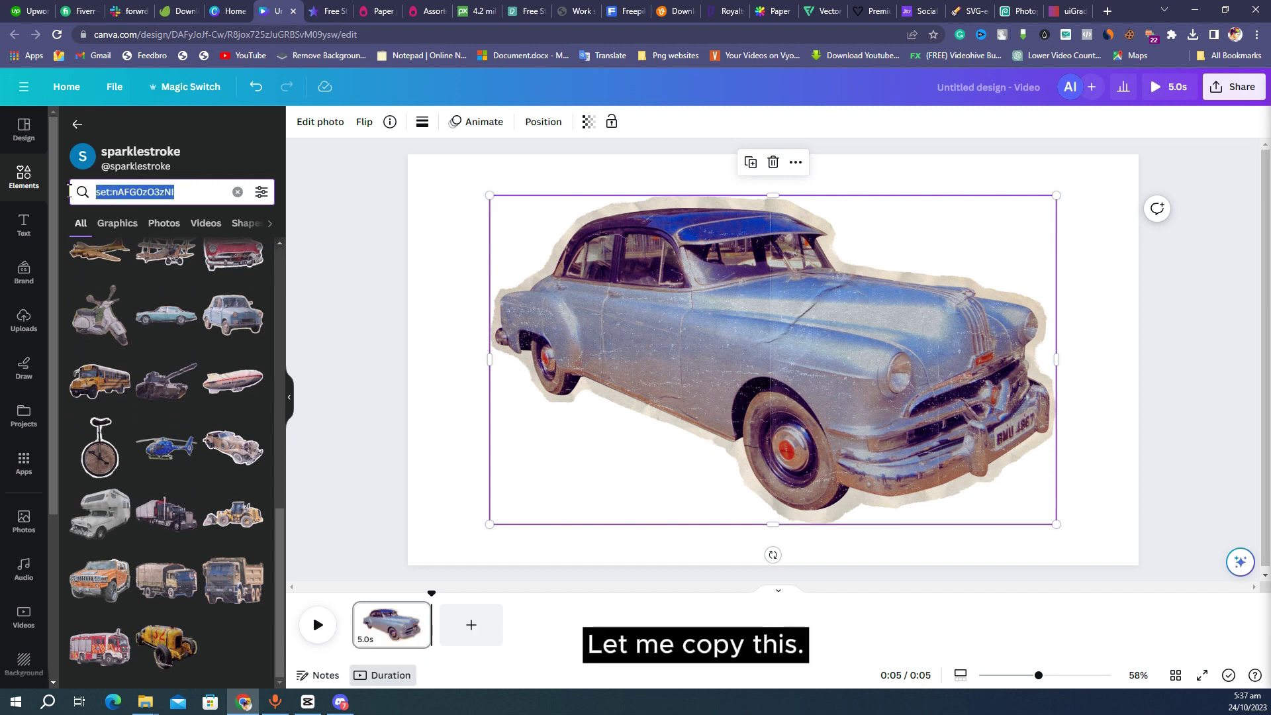
- Return to the general elements library and search it with the copied collection code
left_click(24, 225)
left_click(25, 189)
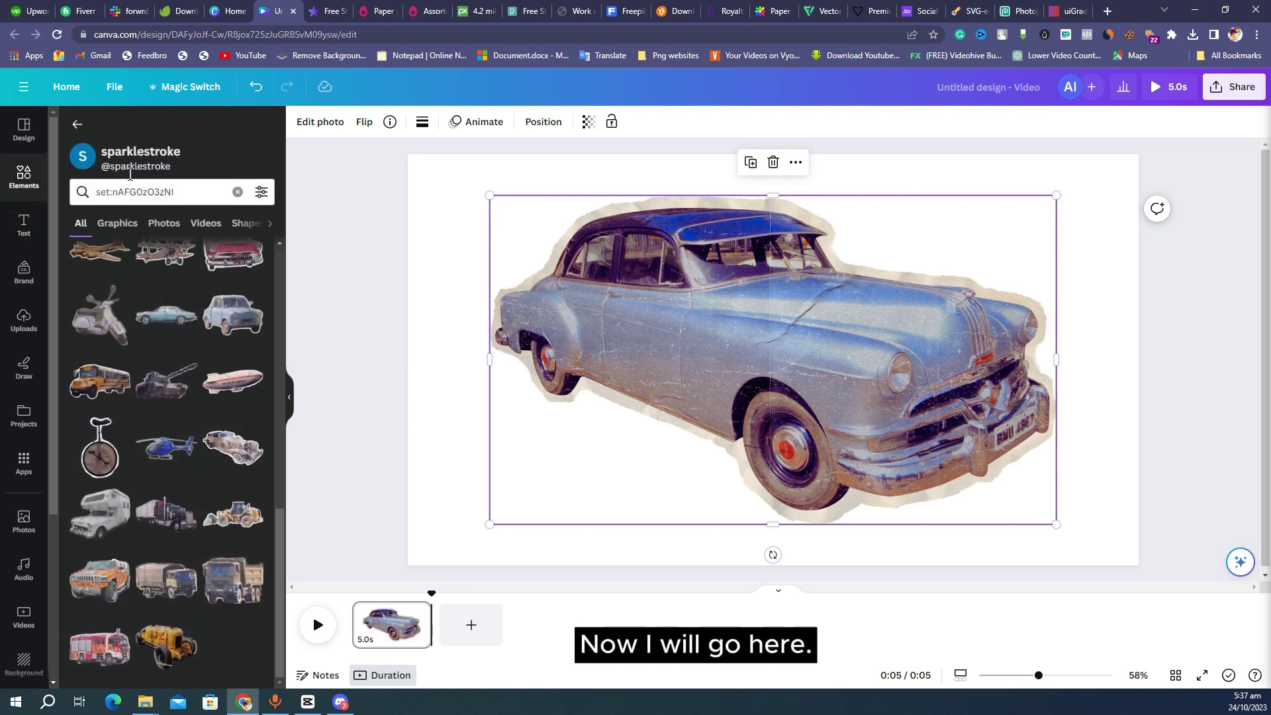
left_click(77, 129)
left_click(141, 129)
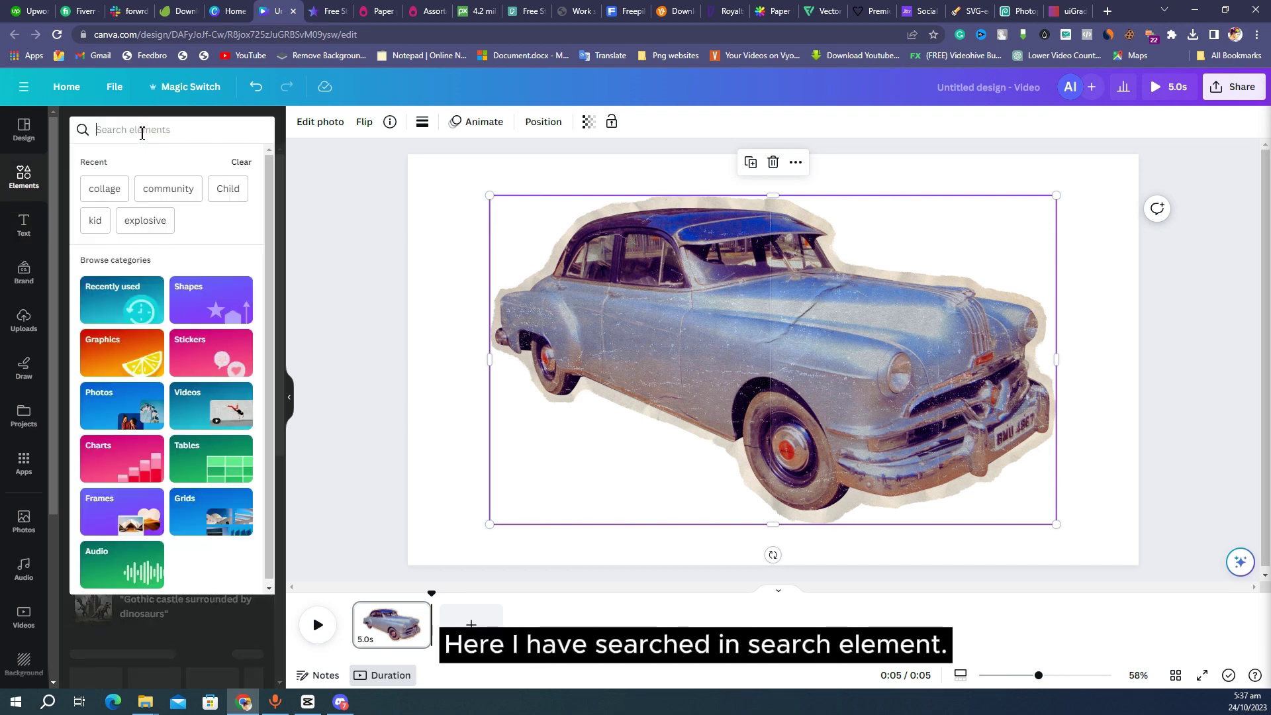
key("ctrl+v")
key("Return")
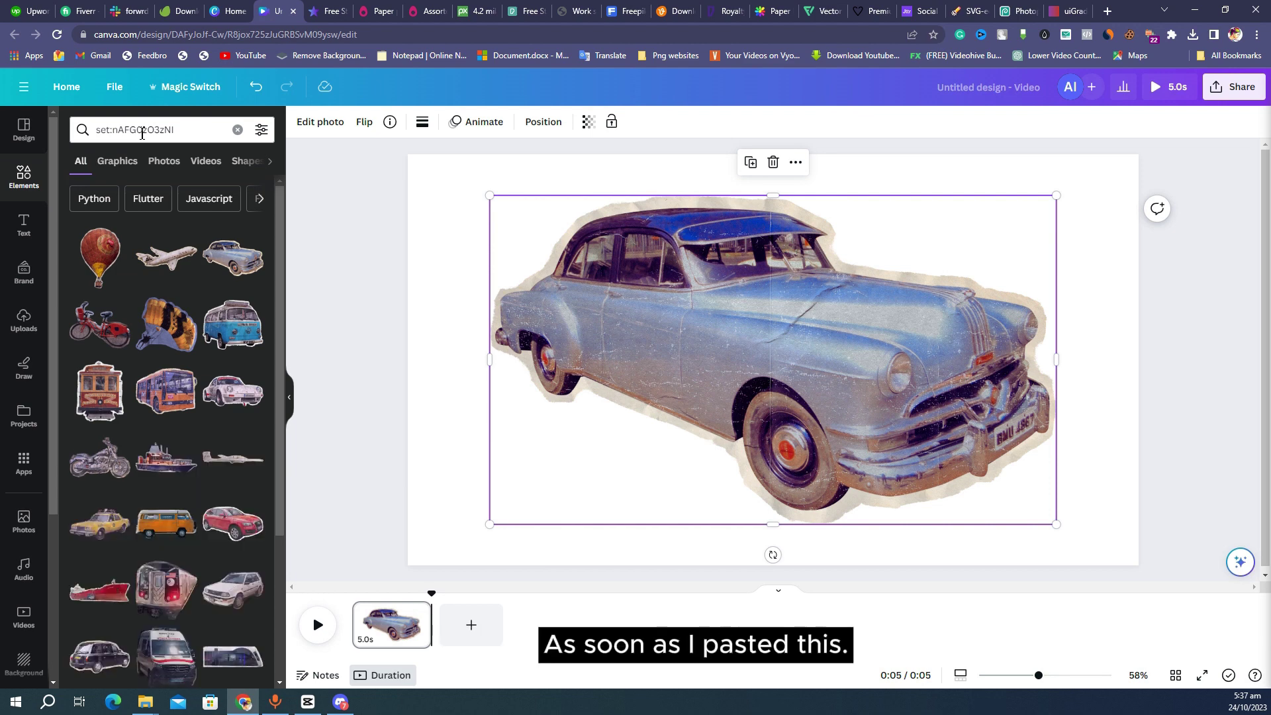
- Browse the vehicle cutouts found with the collection code and clear the search
left_click(180, 133)
triple_click(165, 130)
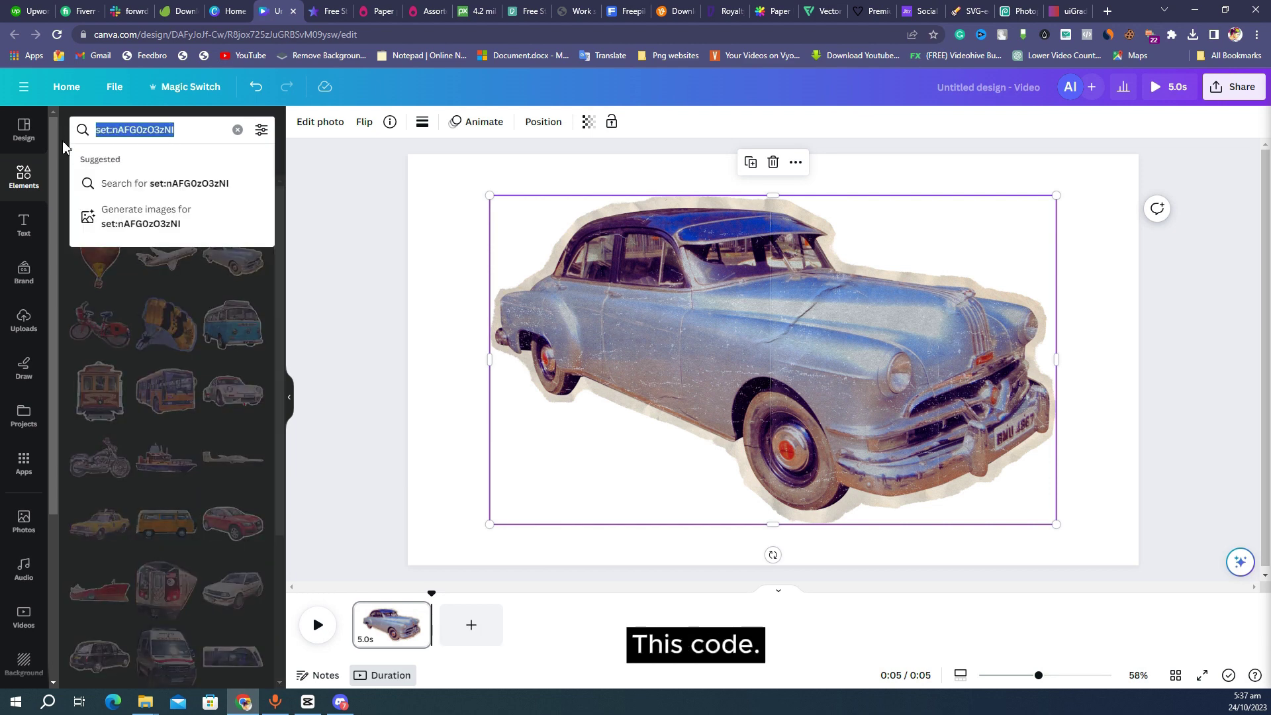
key("Escape")
scroll(184, 424, "down", 15)
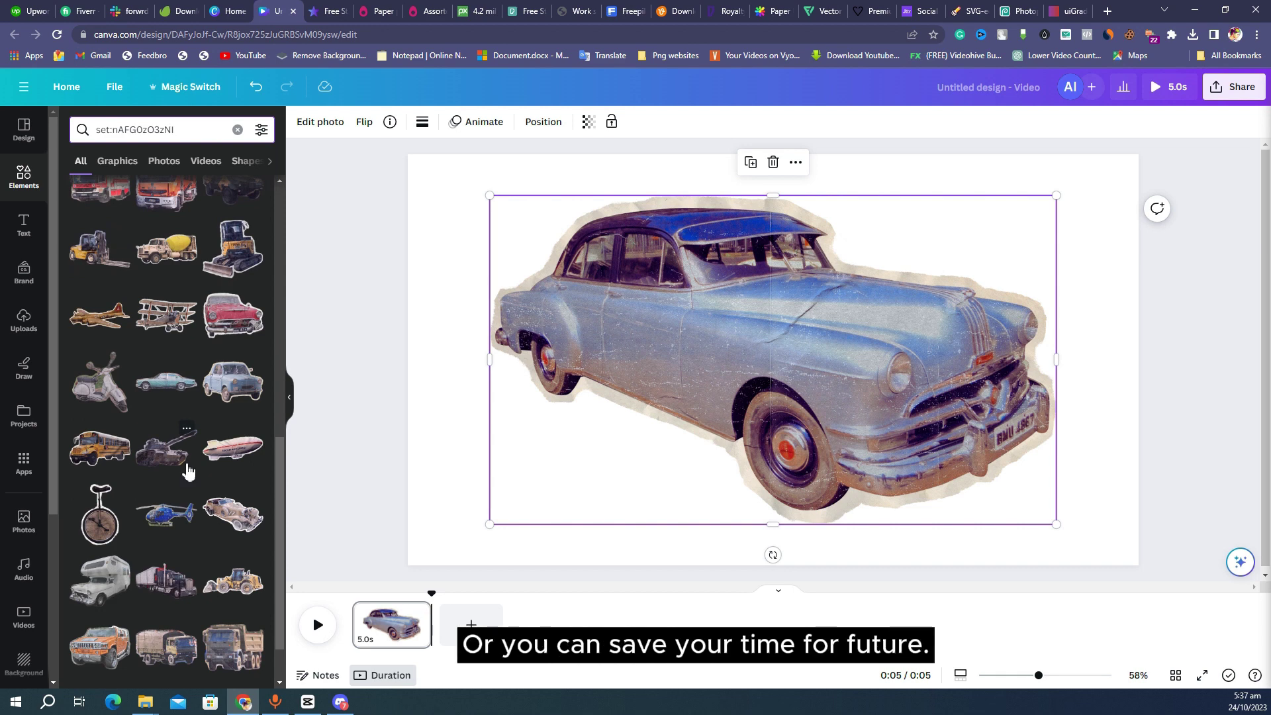
scroll(187, 467, "up", 15)
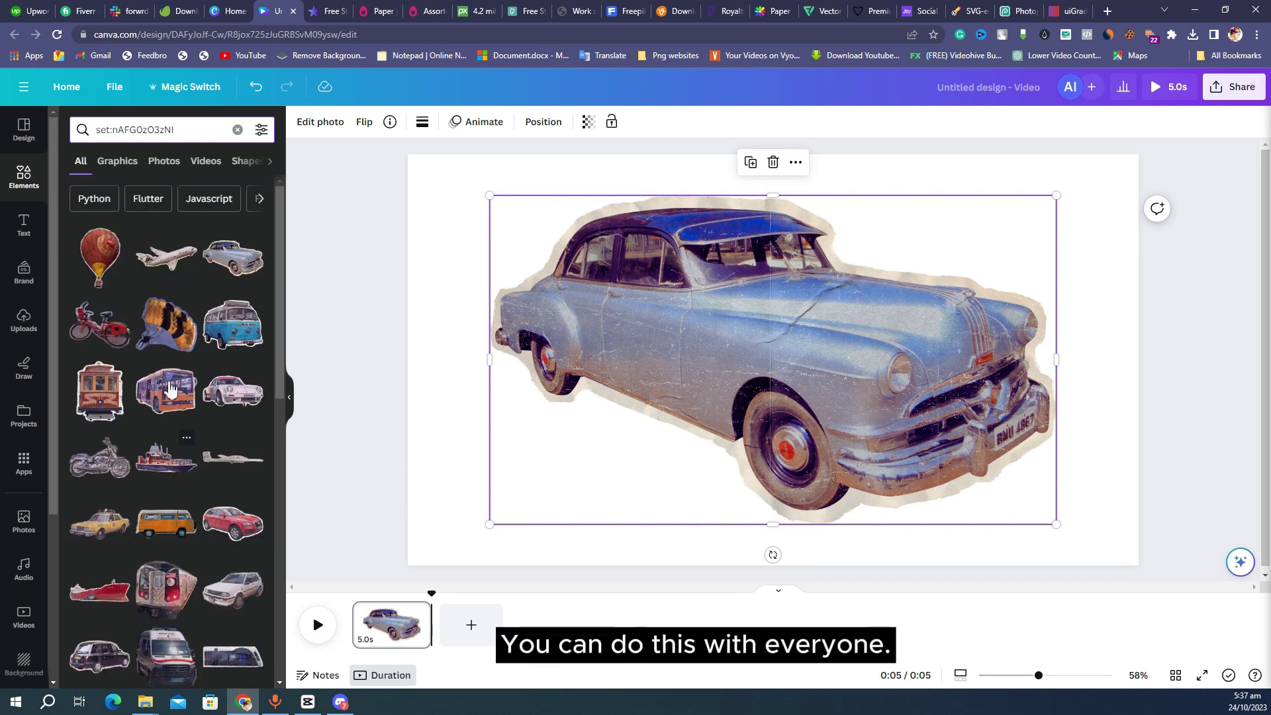
left_click(237, 131)
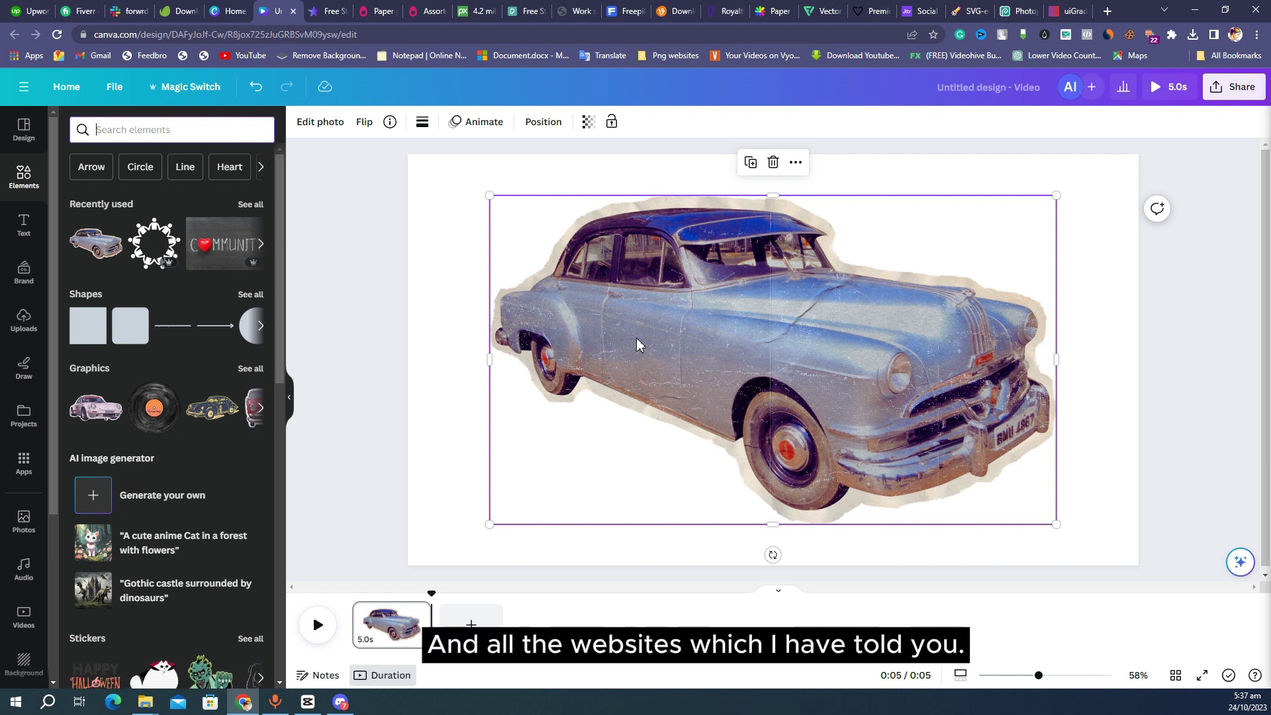
- Shift the vintage car slightly to the right on the page and show its element information
left_click_drag(638, 338, 655, 339)
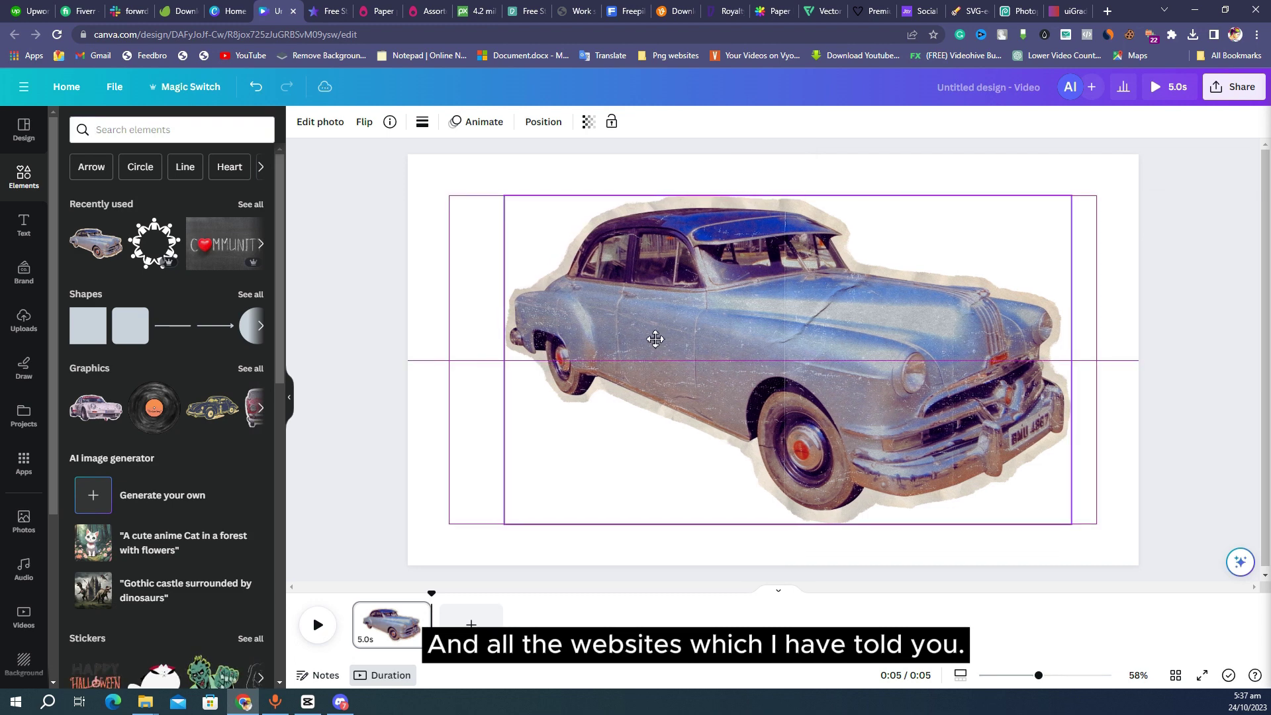
left_click(390, 122)
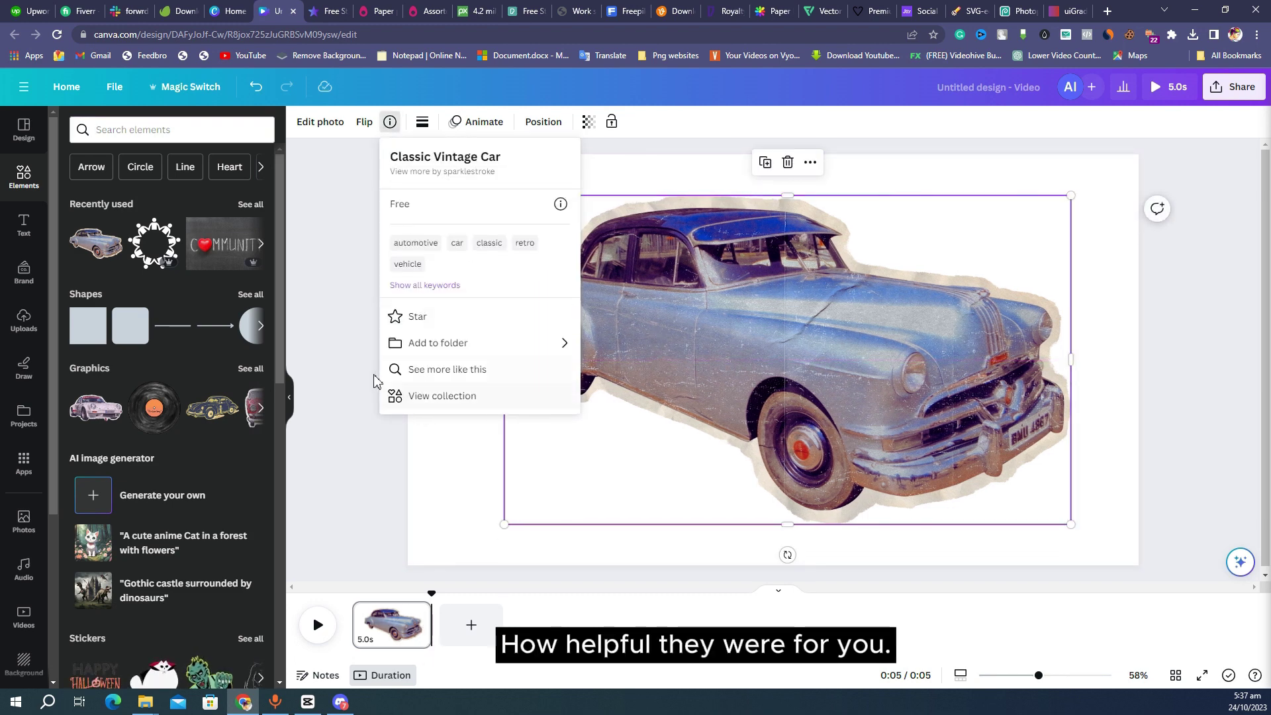
- Look through the Magic recommendations for more elements like the vintage car and return to the elements library
left_click(446, 374)
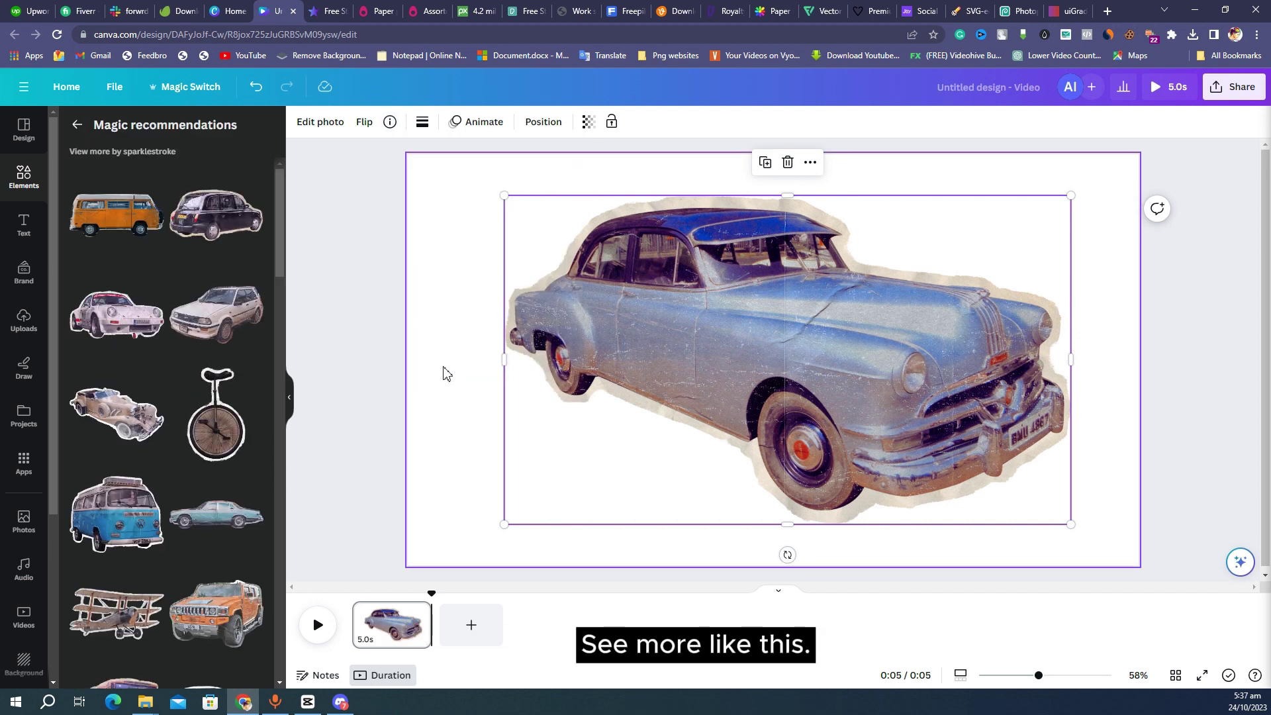
scroll(146, 523, "down", 10)
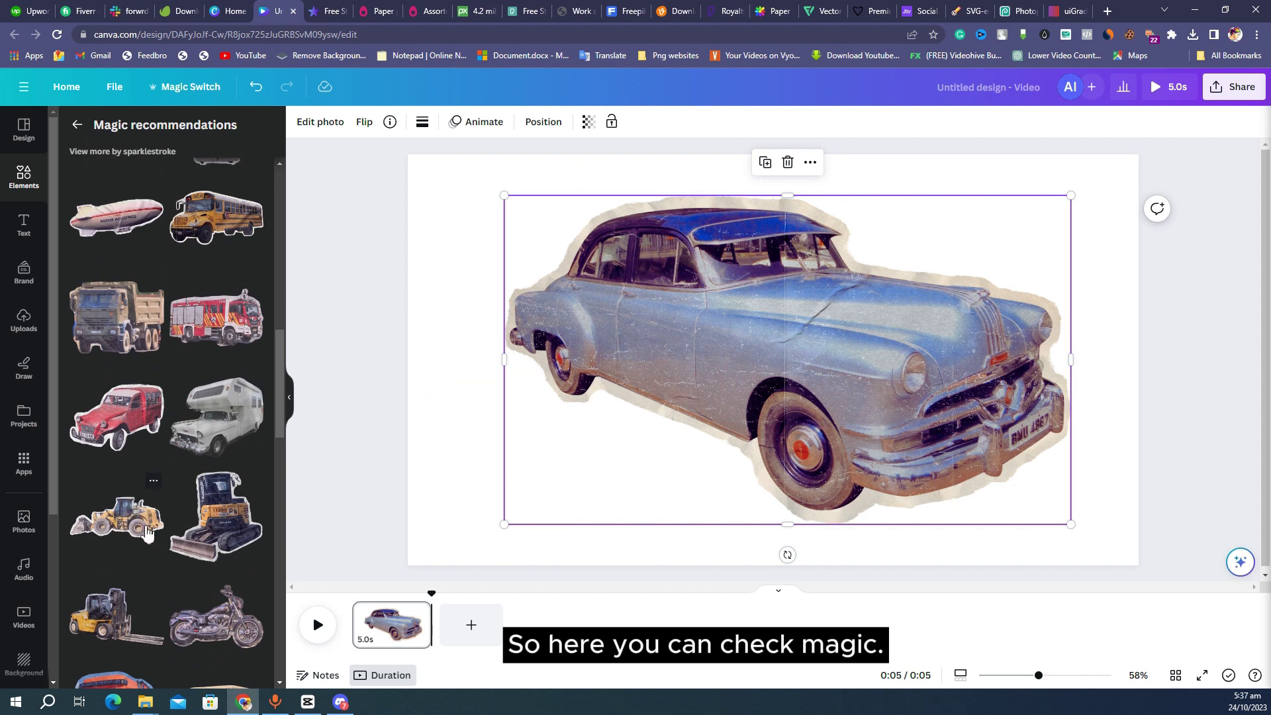
scroll(147, 533, "up", 8)
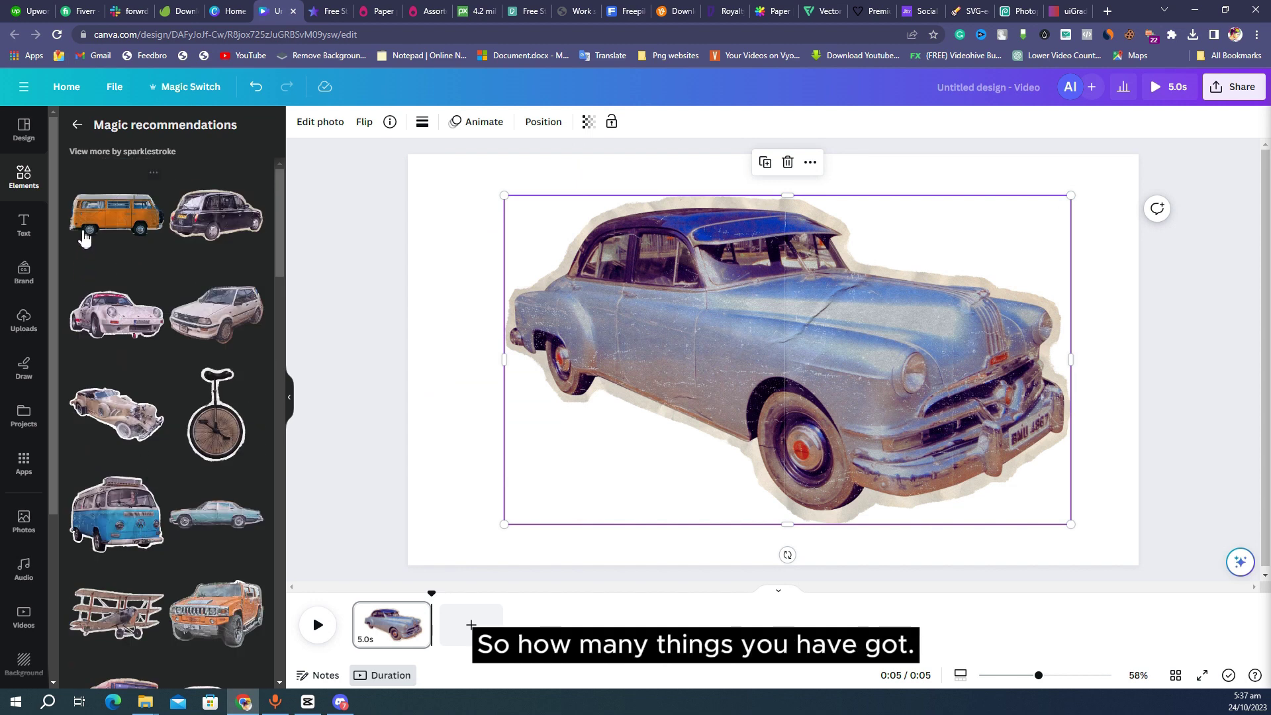
scroll(186, 516, "down", 5)
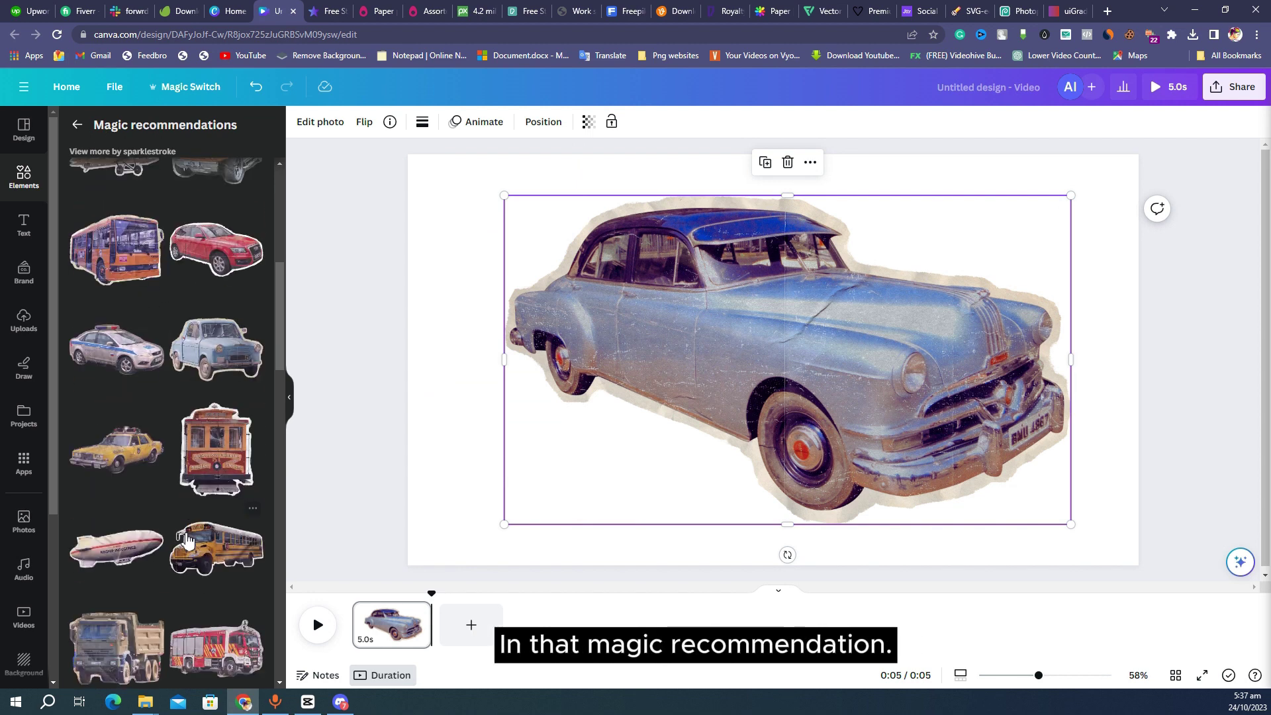
scroll(188, 530, "up", 5)
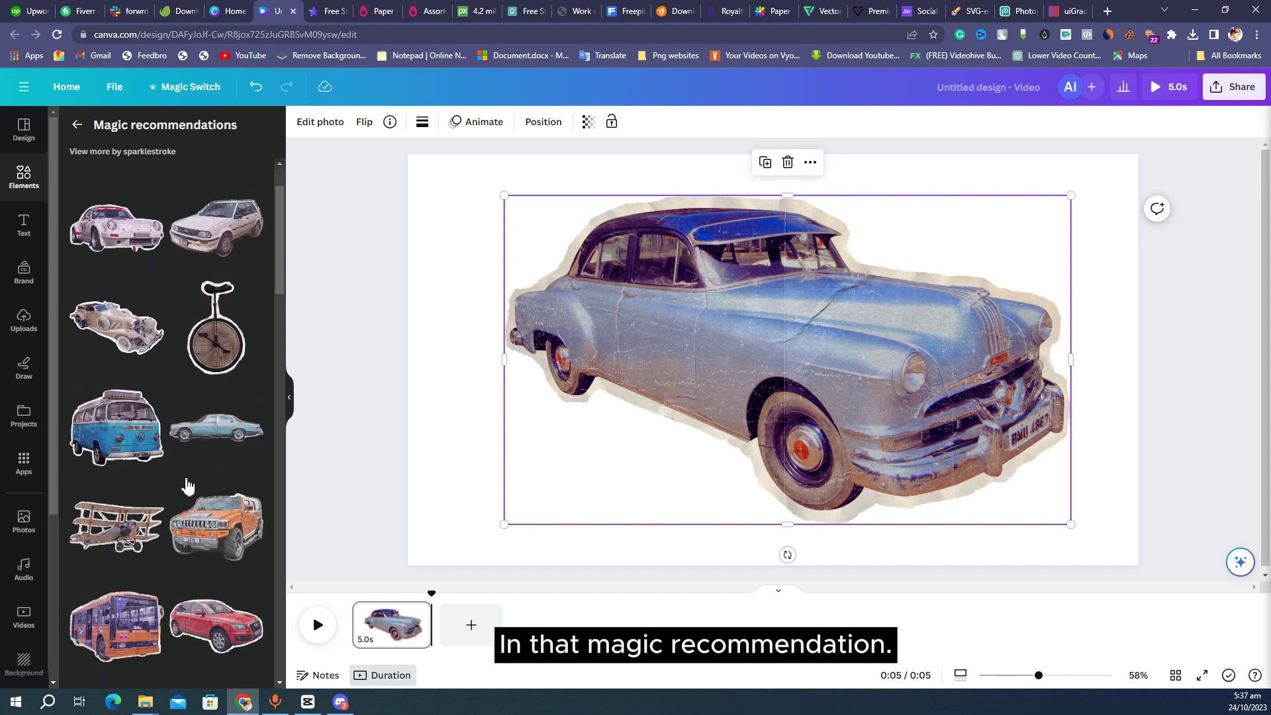
left_click(75, 125)
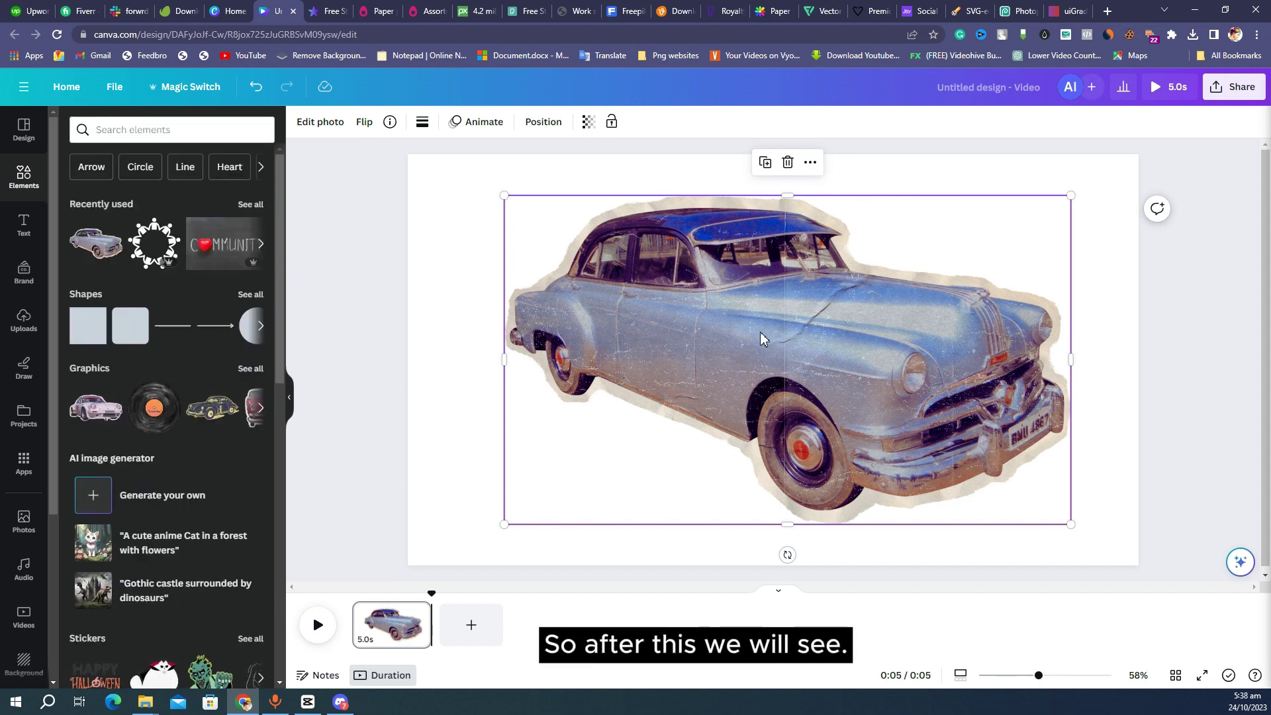
- Replace the vintage car with the trending photo of the woman holding a noodle bowl and open its photo editing options
key("Delete")
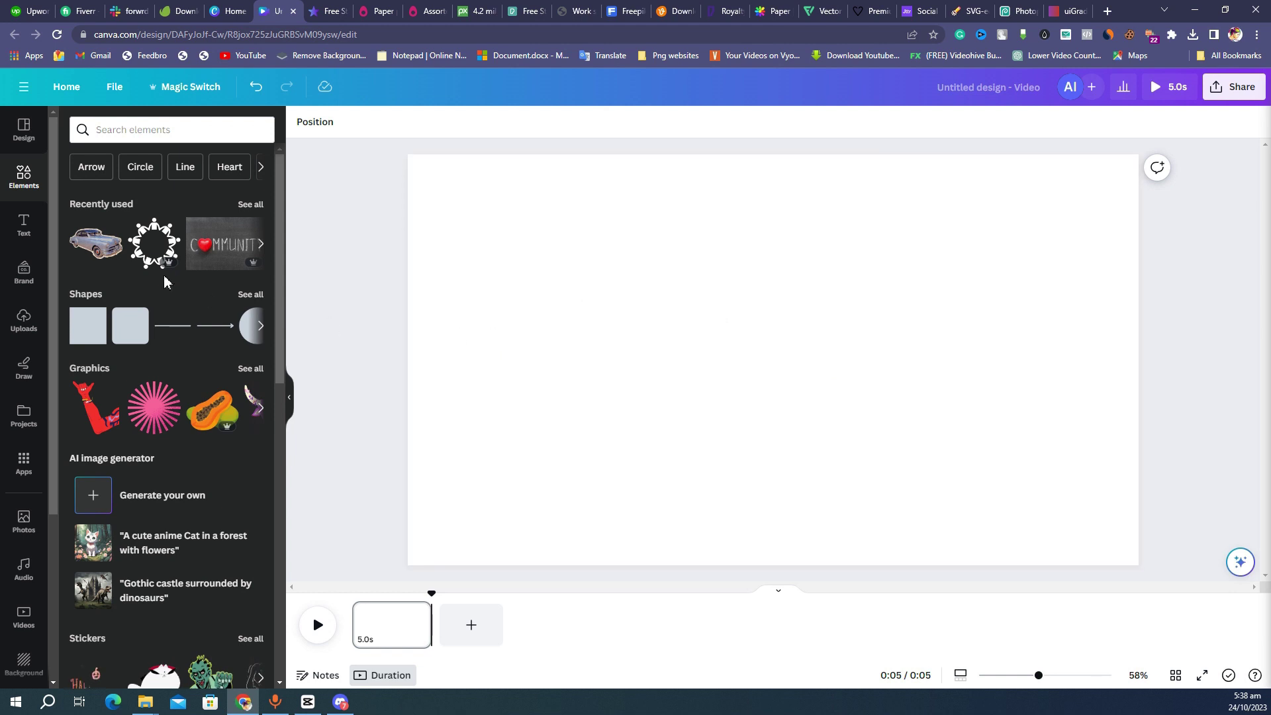
left_click(24, 523)
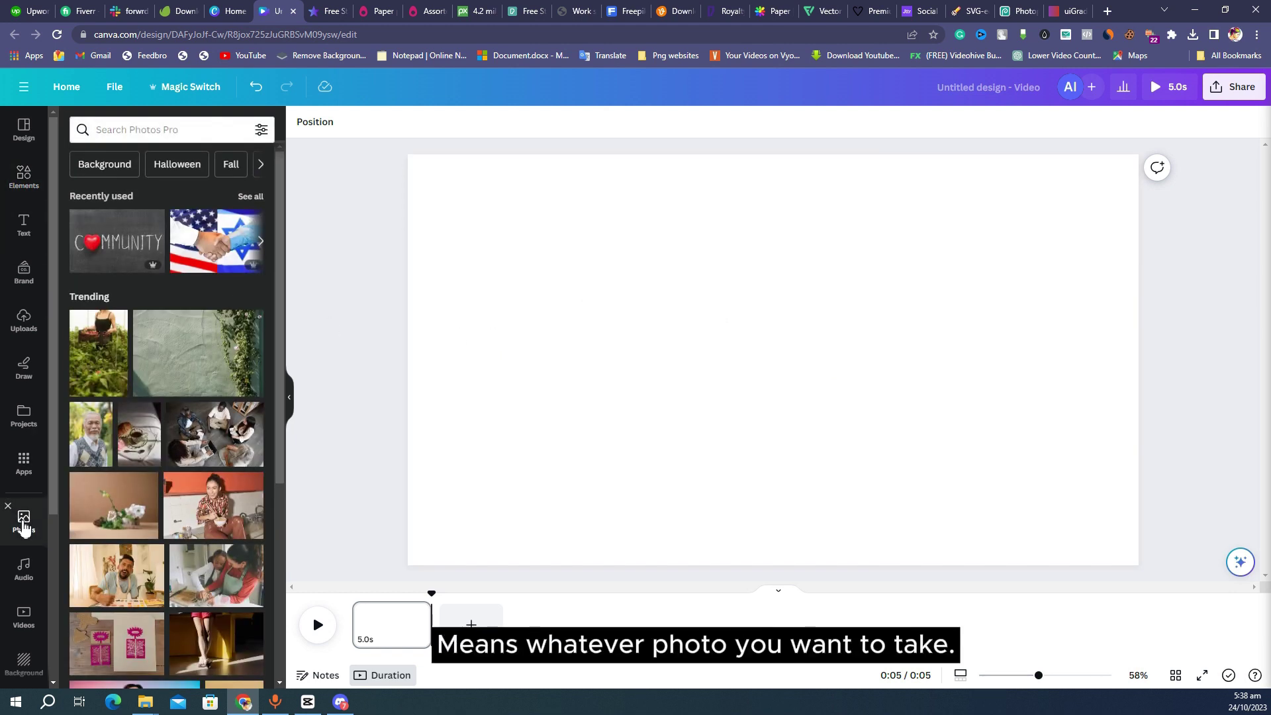
left_click_drag(525, 447, 791, 348)
left_click(320, 122)
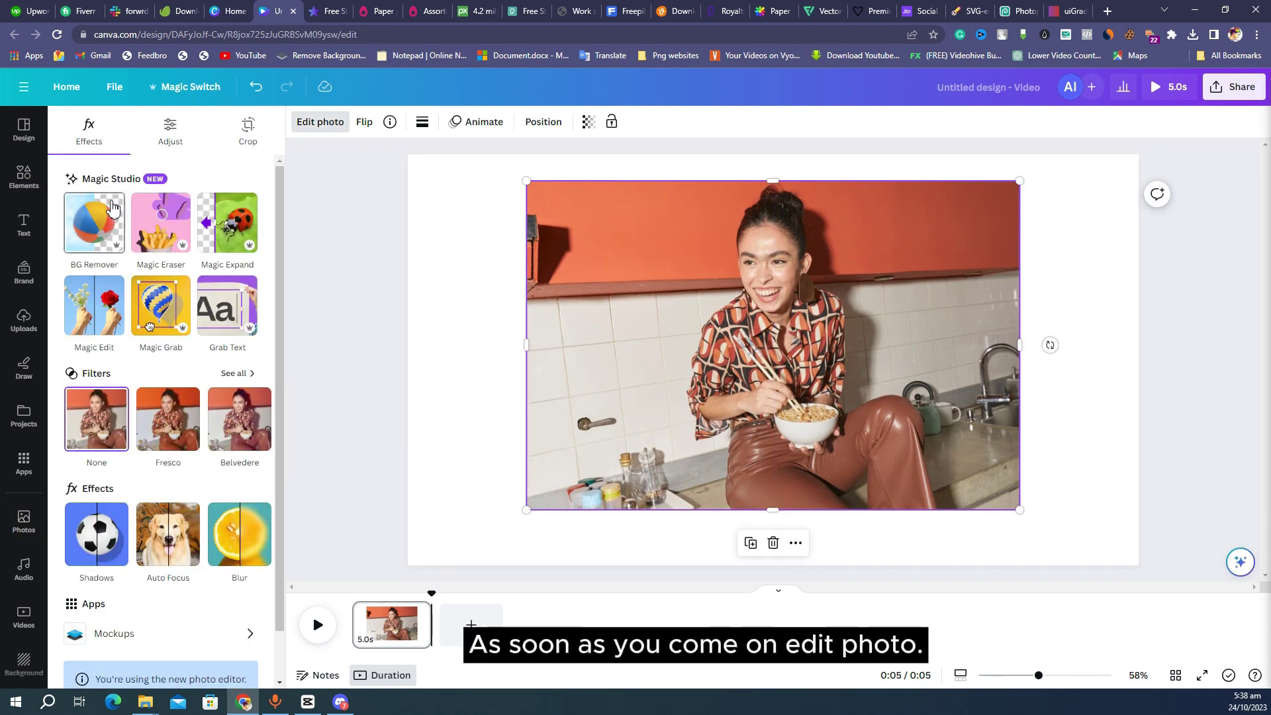
- Try to expand the photo to Whole Page size with Magic Expand and cancel the generation
left_click(227, 237)
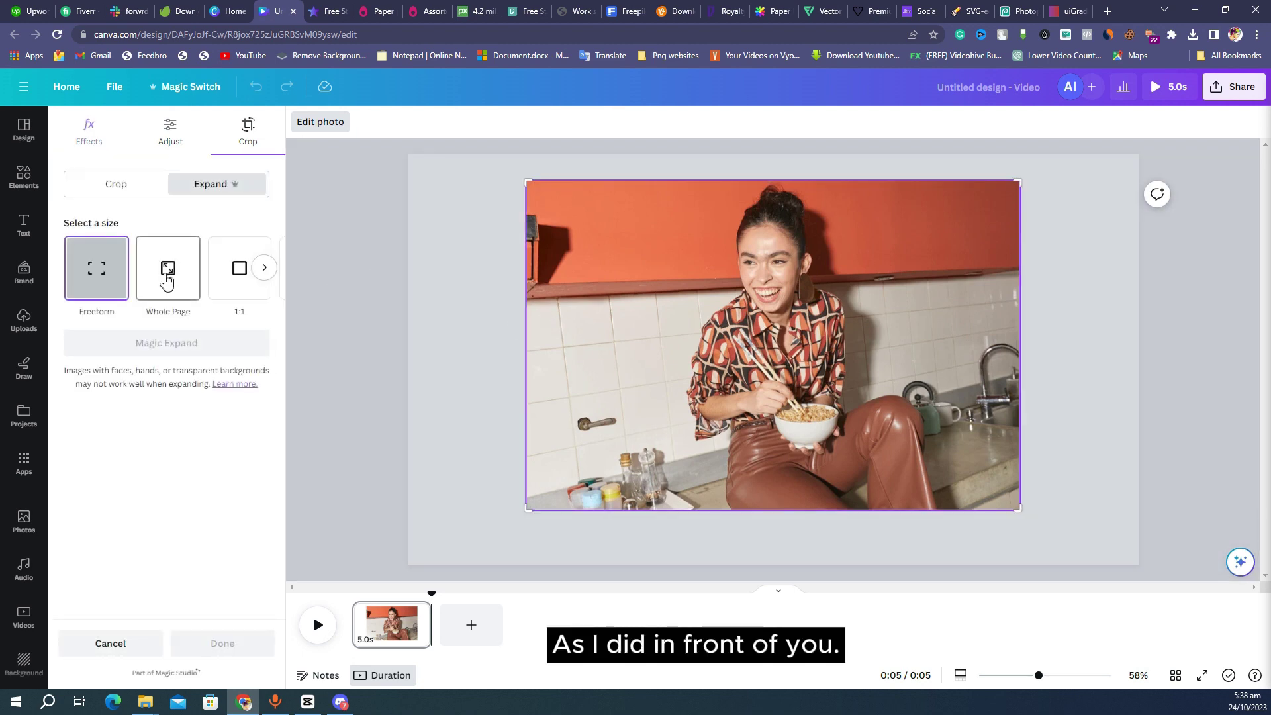
left_click(166, 281)
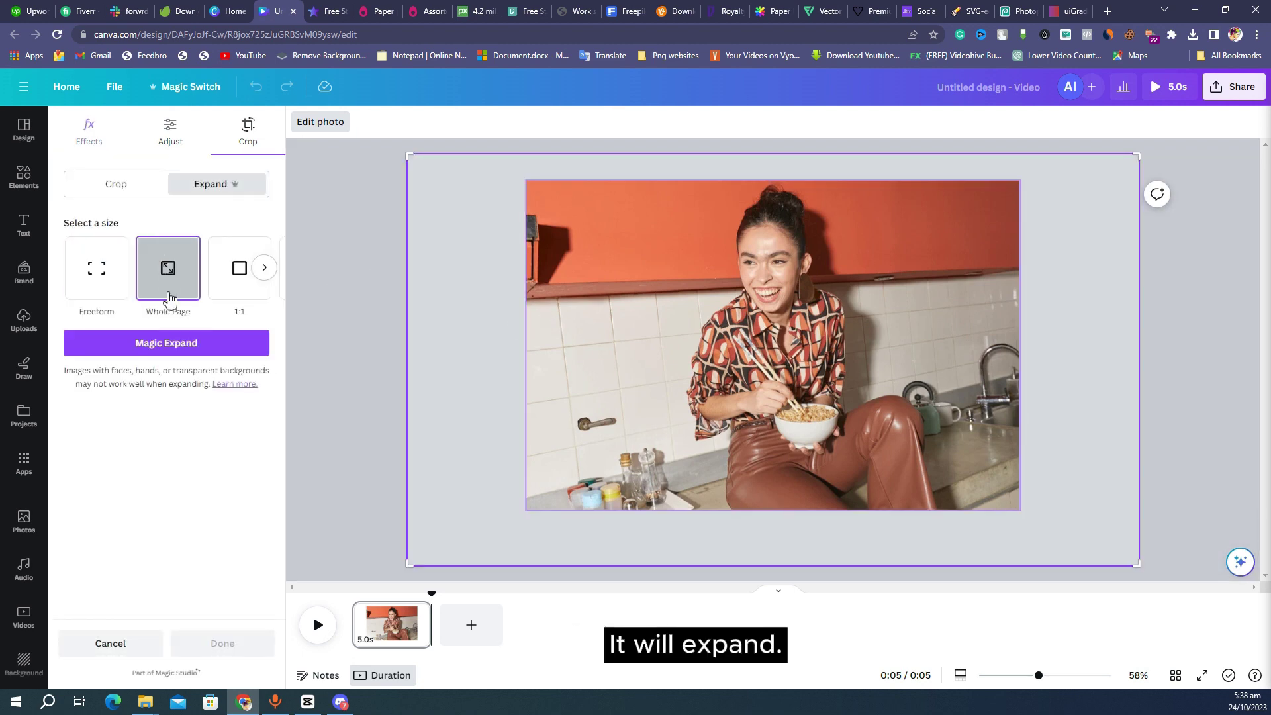
left_click(169, 344)
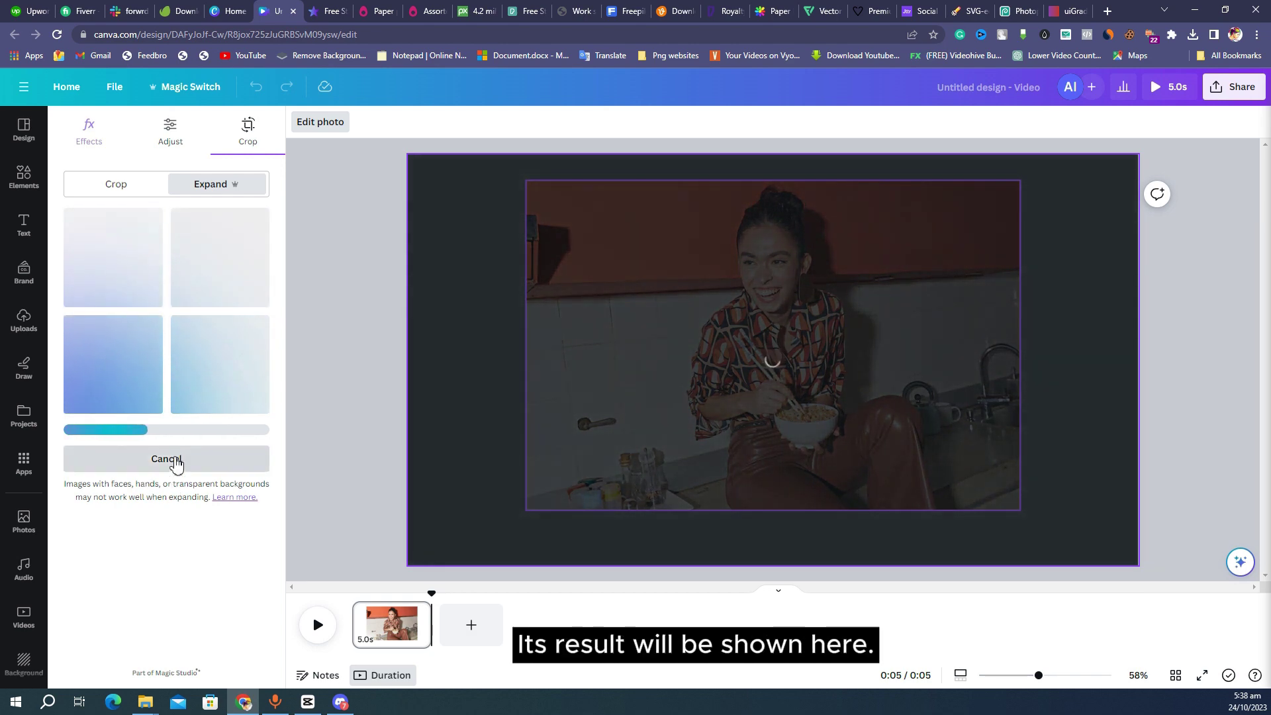
left_click(175, 461)
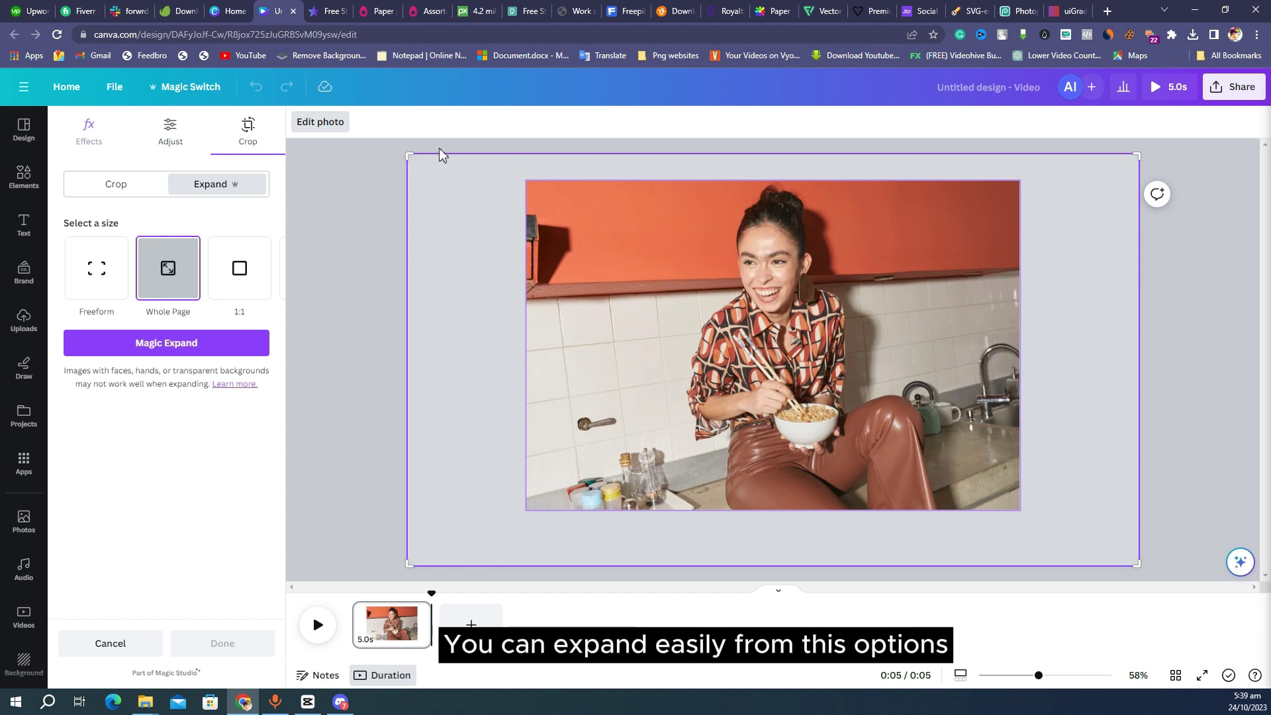
- Erase the handle on the tiled wall with Magic Eraser and remove the photo's background with BG Remover
left_click(121, 127)
left_click(151, 240)
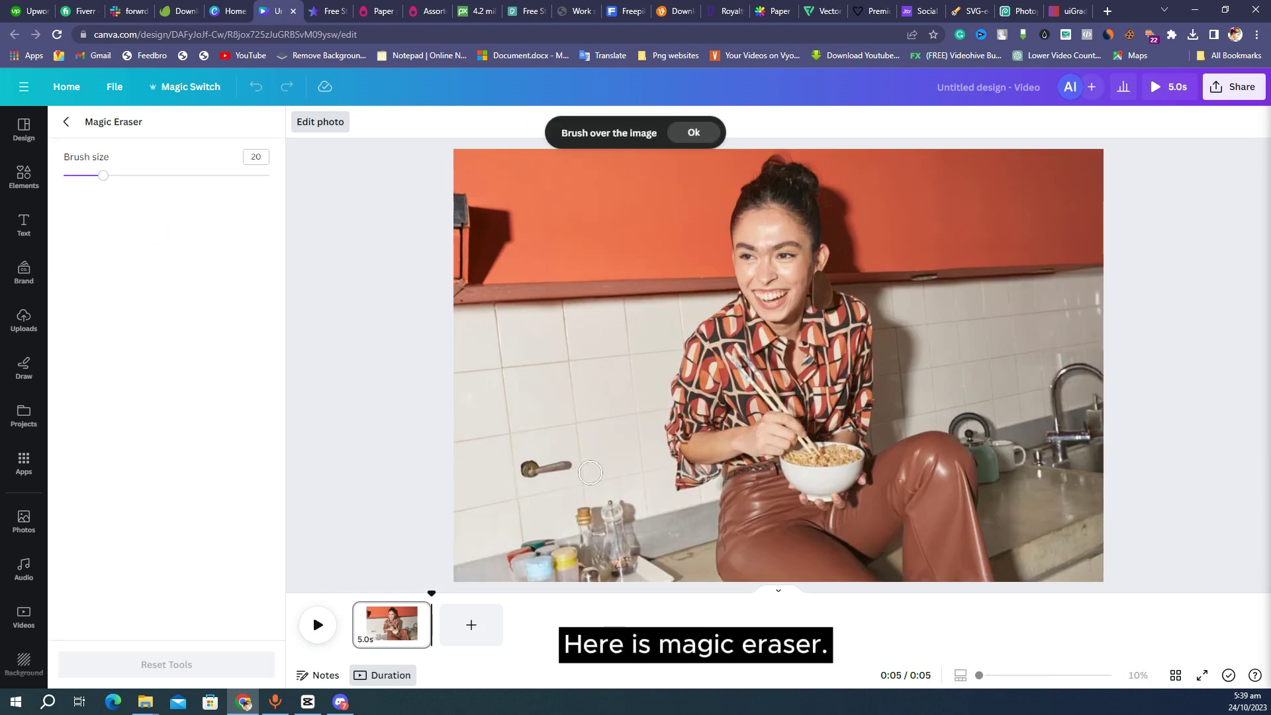
left_click_drag(523, 468, 579, 468)
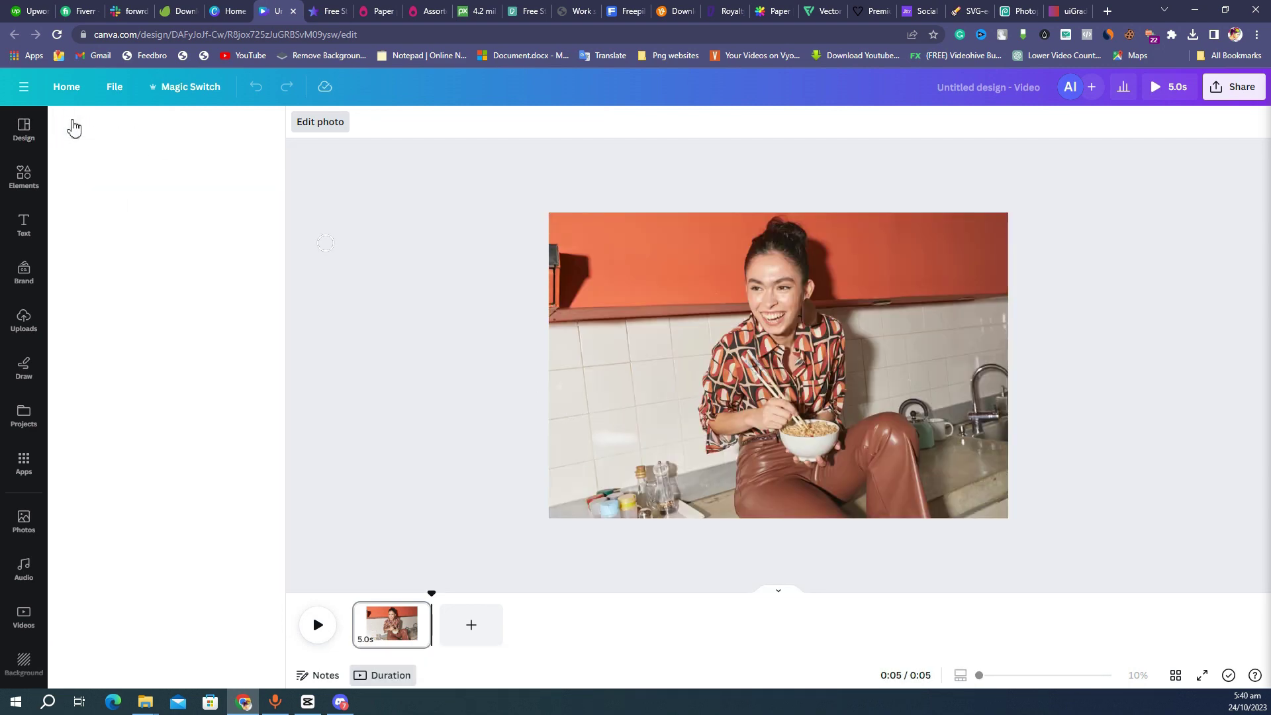
left_click(66, 122)
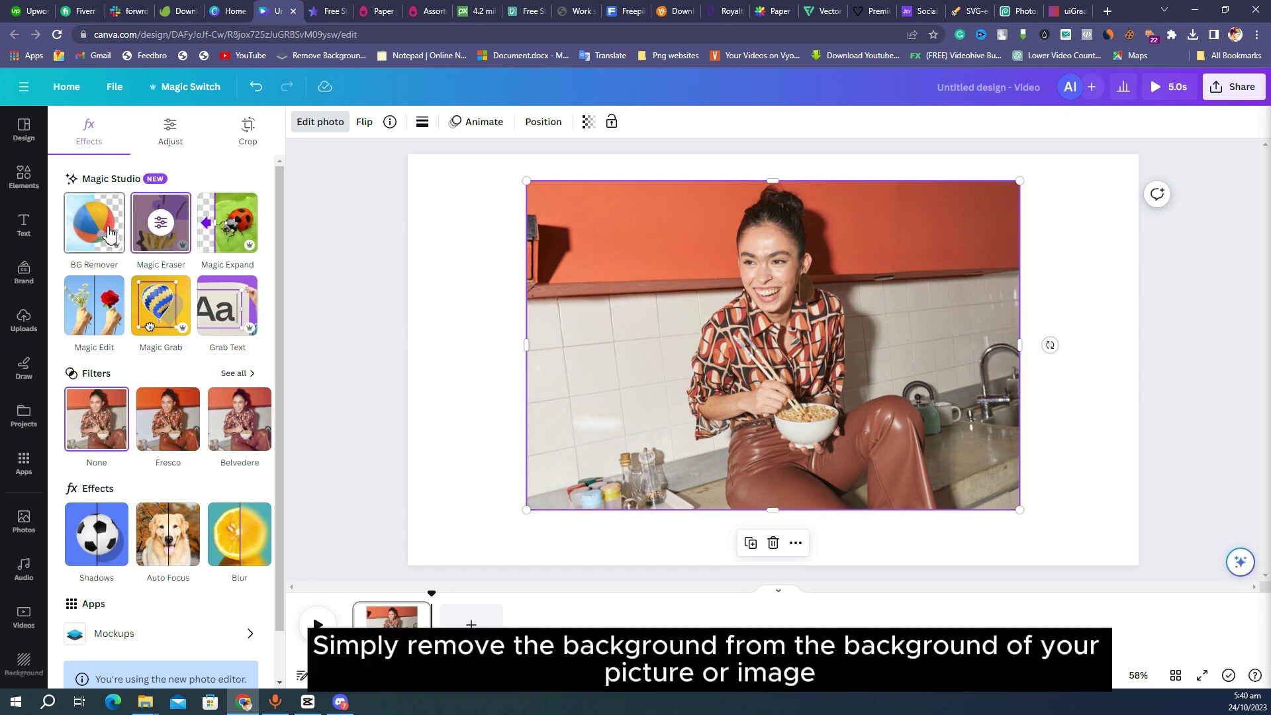
left_click(109, 234)
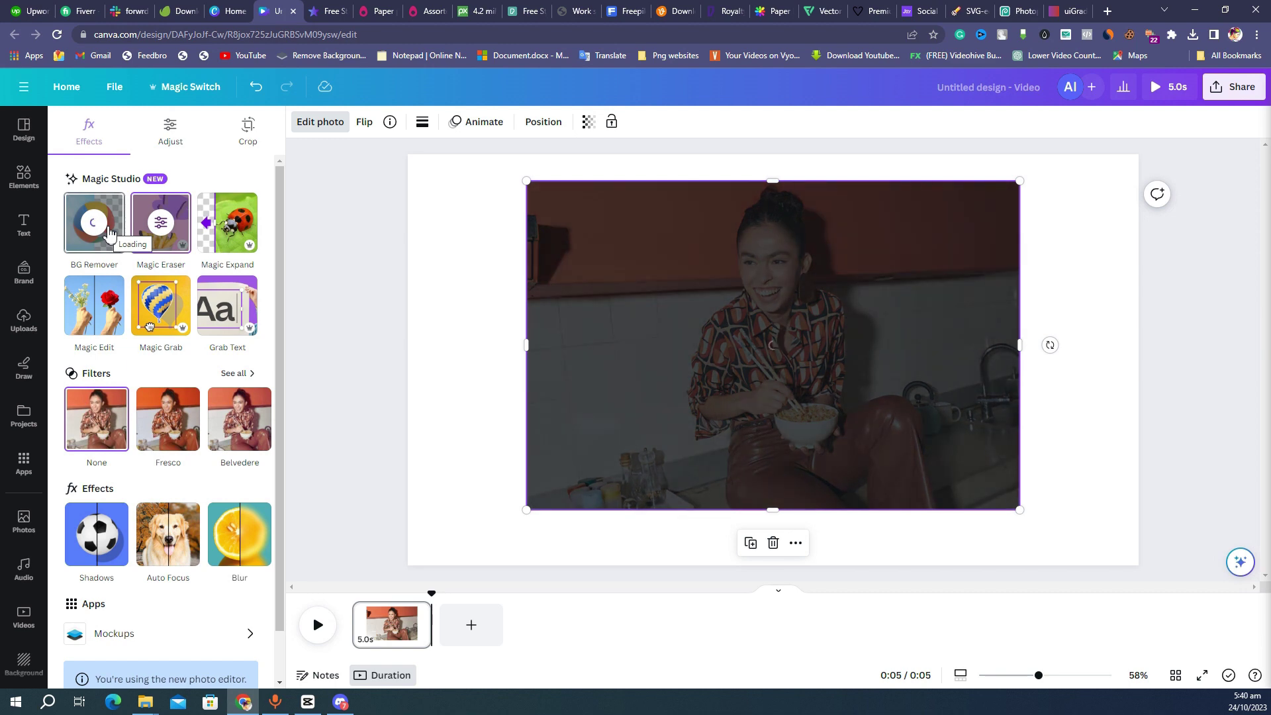
left_click(96, 306)
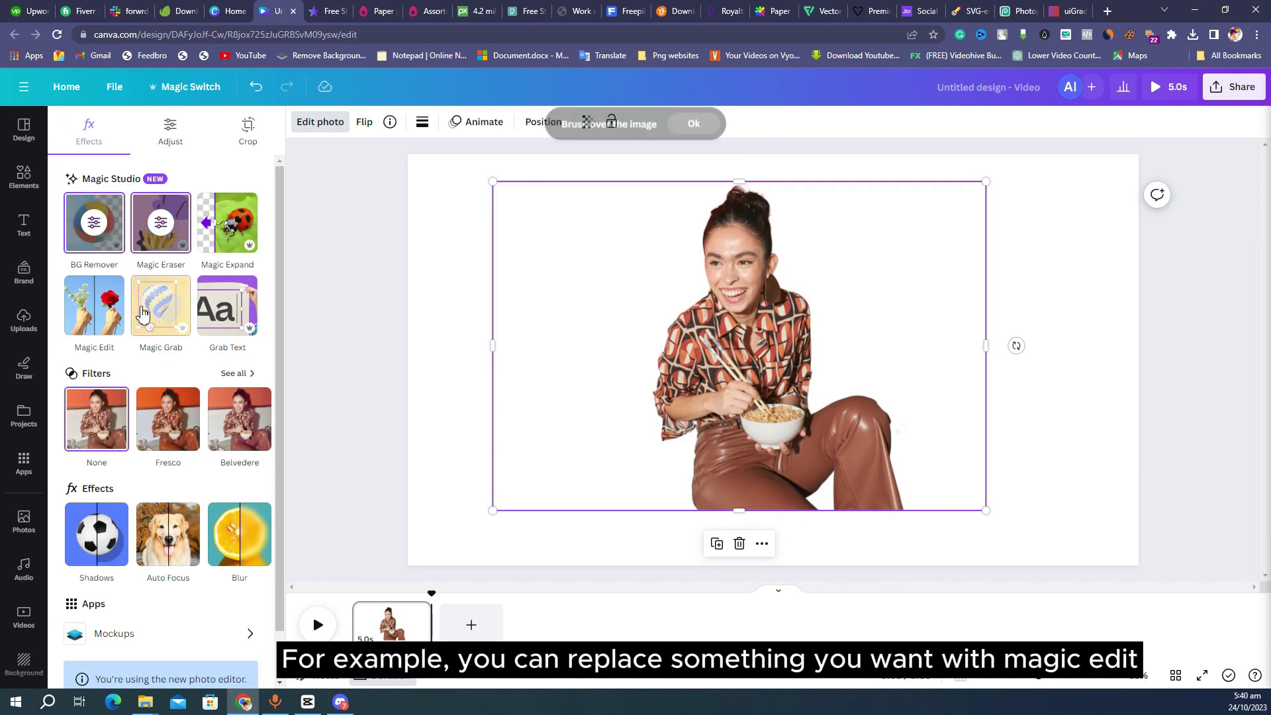
- Replace the brushed bowl and chopsticks using Magic Edit with "Add a vase with beautiful flowers", choosing the result with green leaves and yellow flowers
left_click(88, 309)
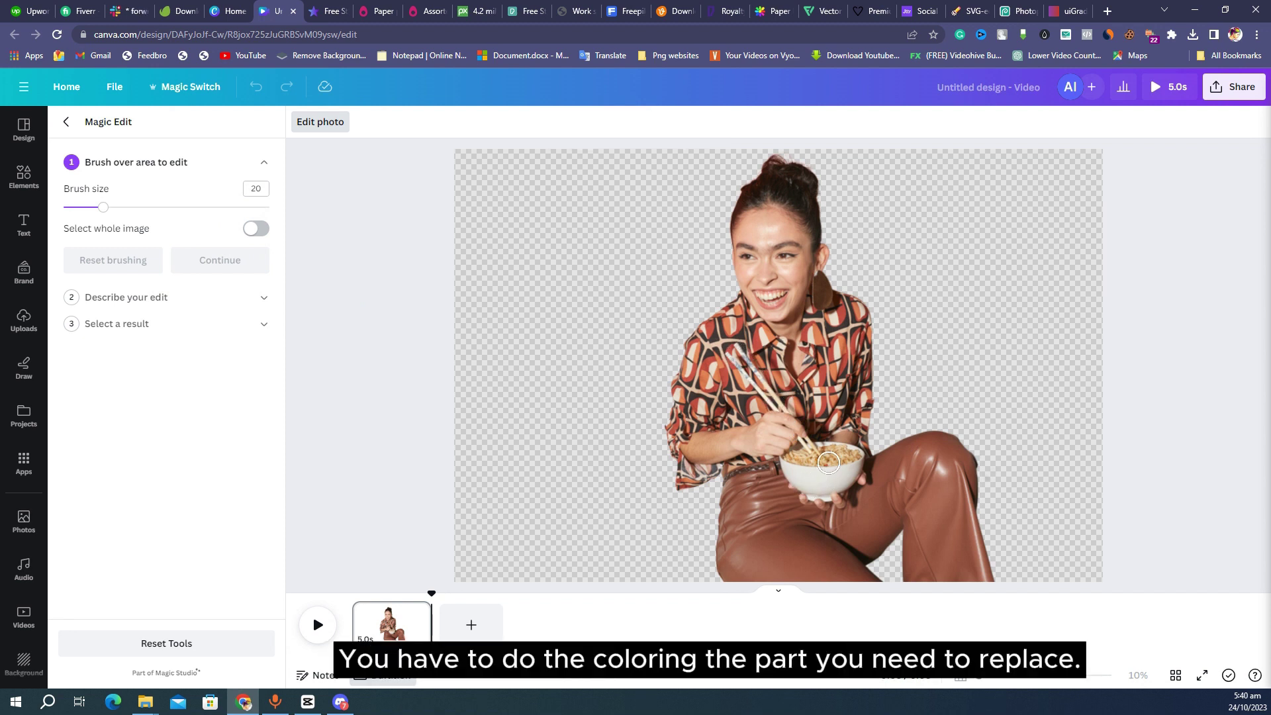
mouse_move(828, 462)
left_mouse_down()
mouse_move(794, 462)
mouse_move(842, 456)
mouse_move(817, 482)
mouse_move(829, 488)
mouse_move(809, 440)
mouse_move(735, 345)
left_mouse_up()
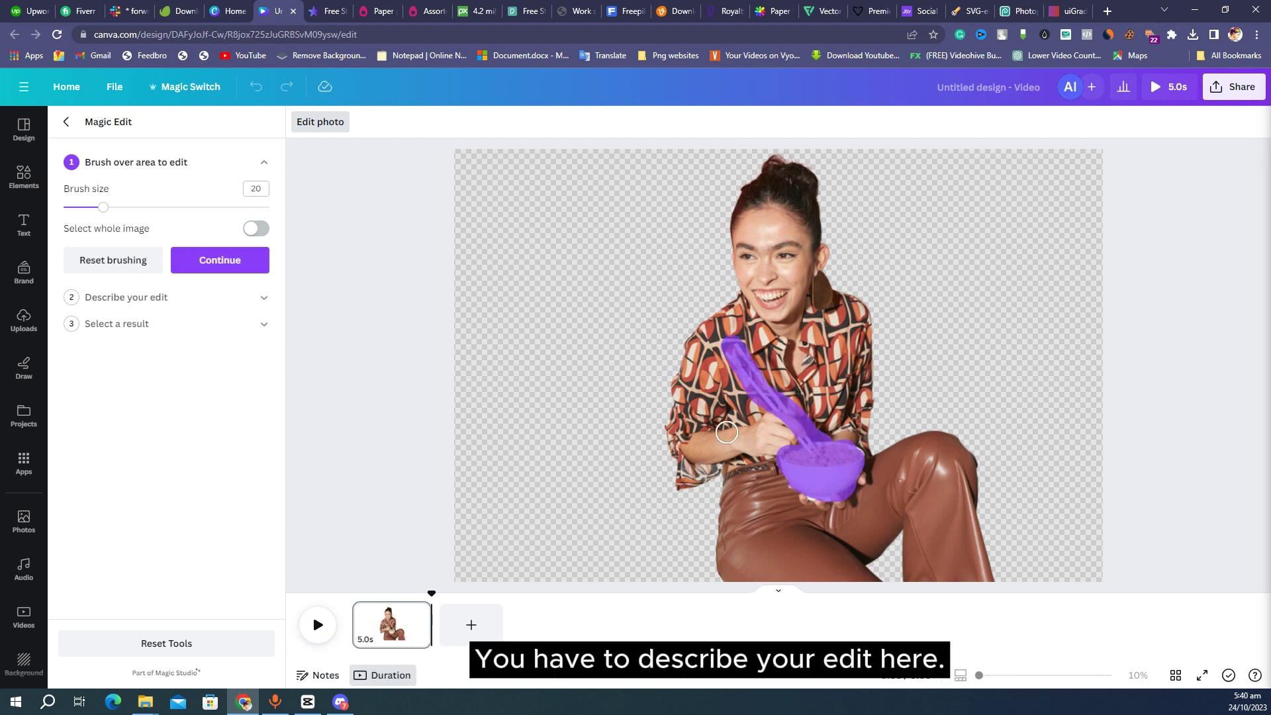
left_click(159, 297)
left_click(194, 356)
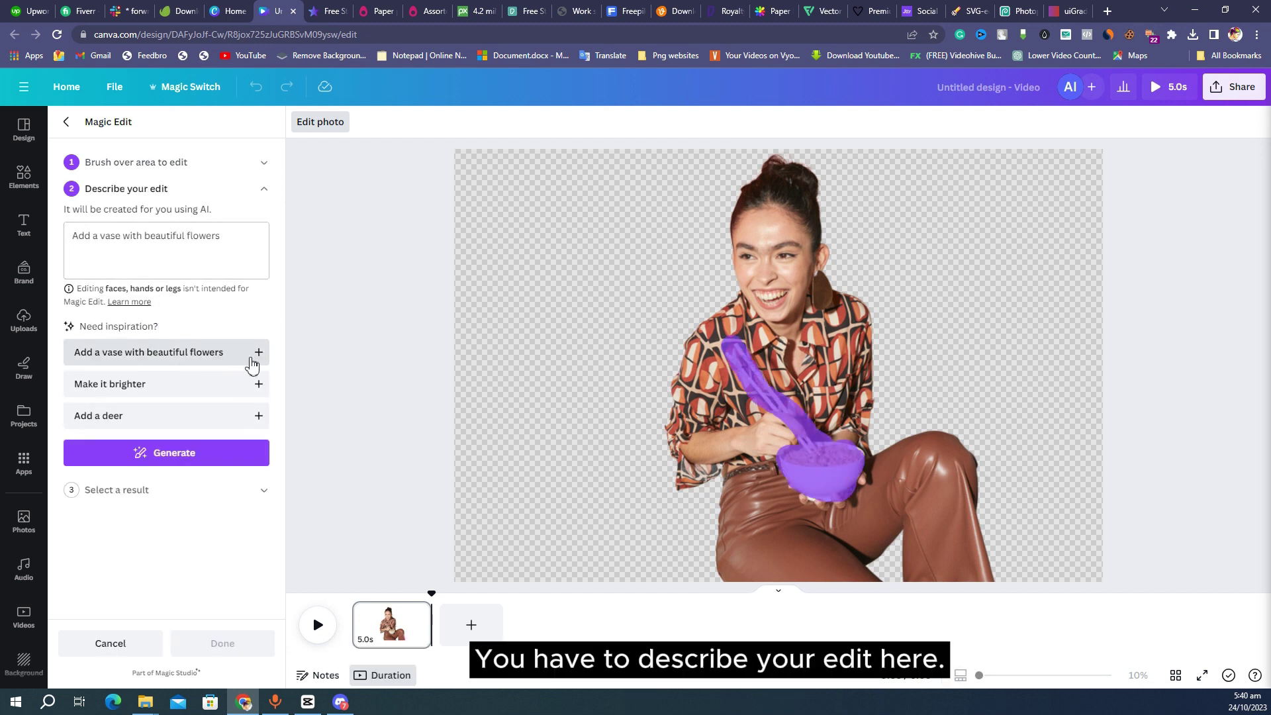
left_click(174, 452)
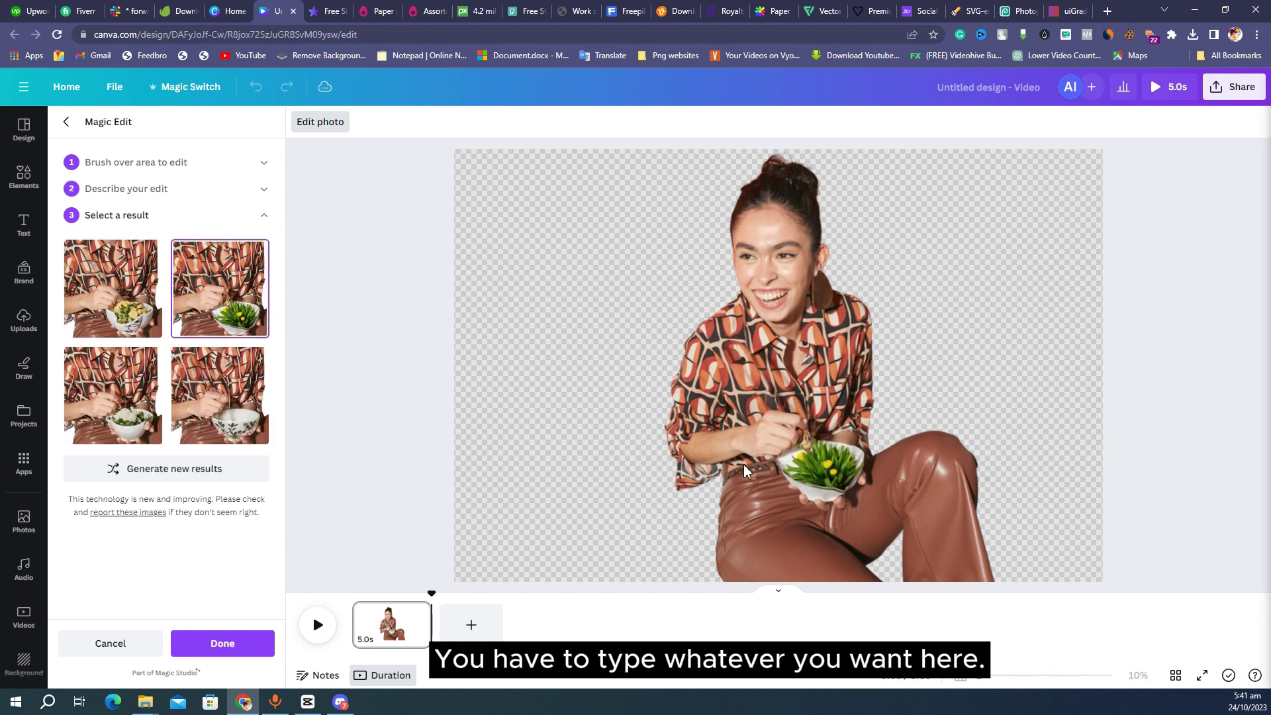
left_click(225, 309)
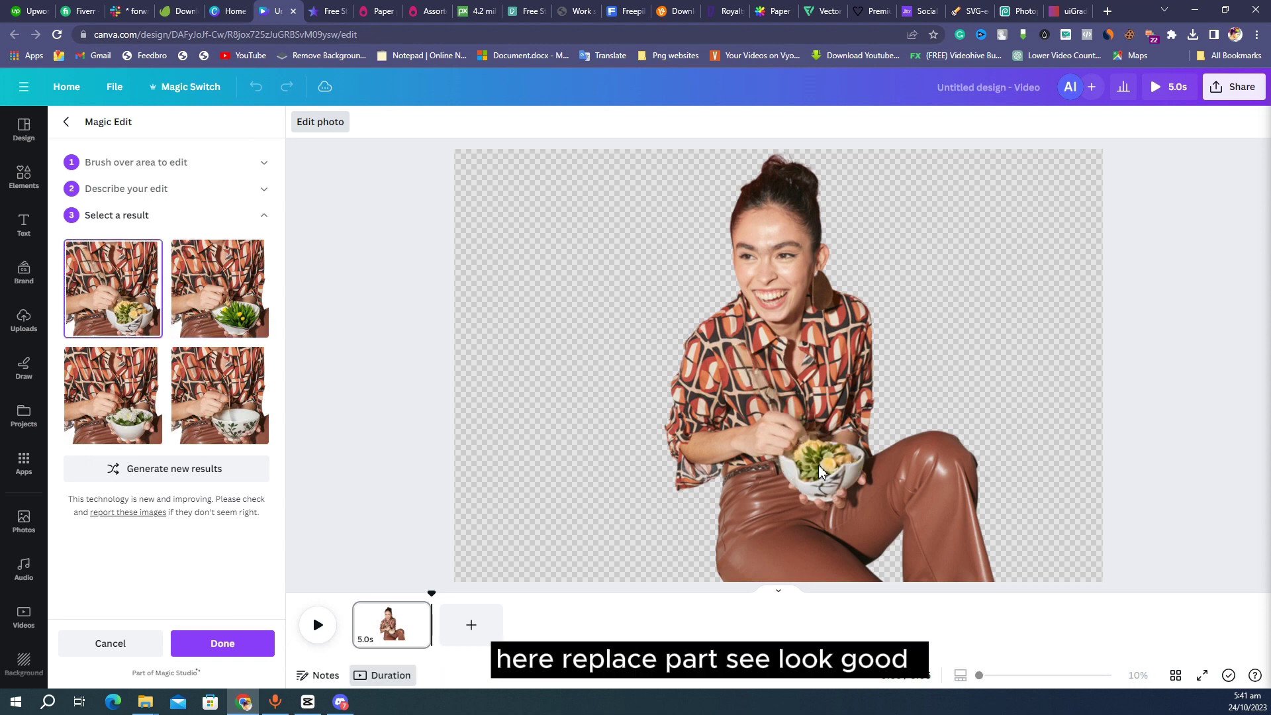
left_click(61, 123)
- Separate the woman from the leftover layer with Magic Grab, moving that layer to her left, and color the page background blue
left_click(165, 310)
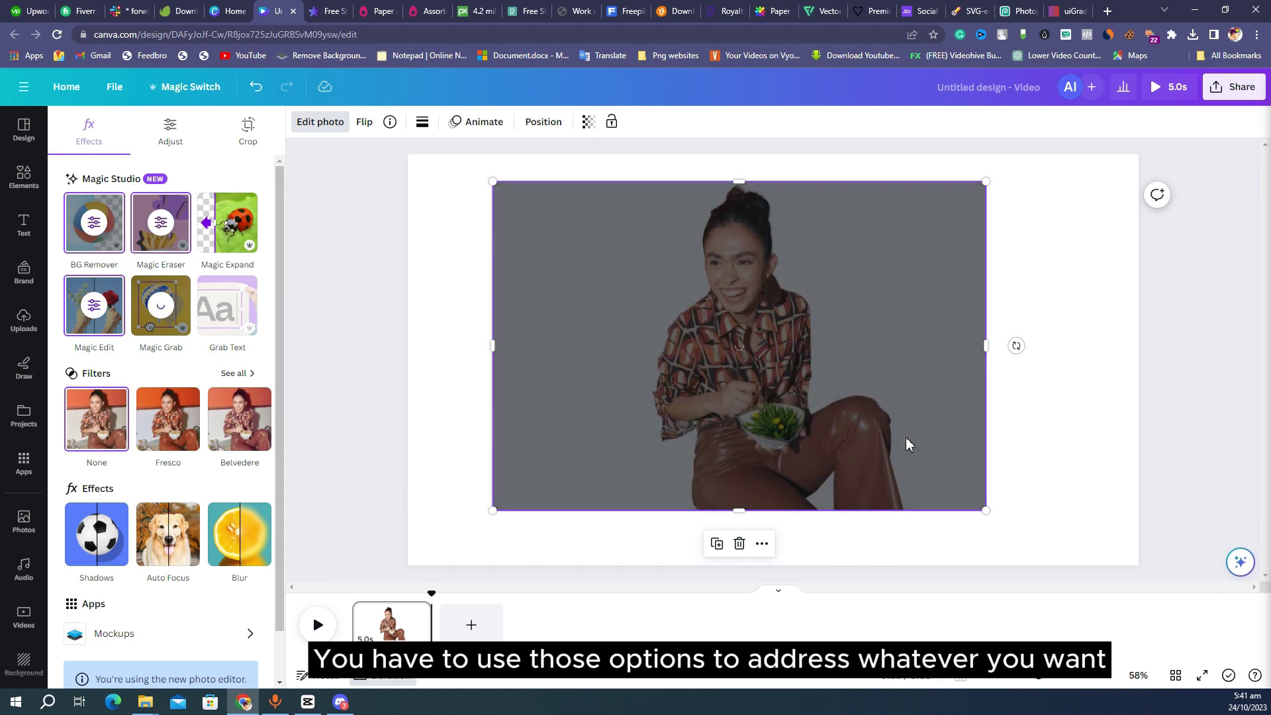
left_click_drag(555, 277, 377, 260)
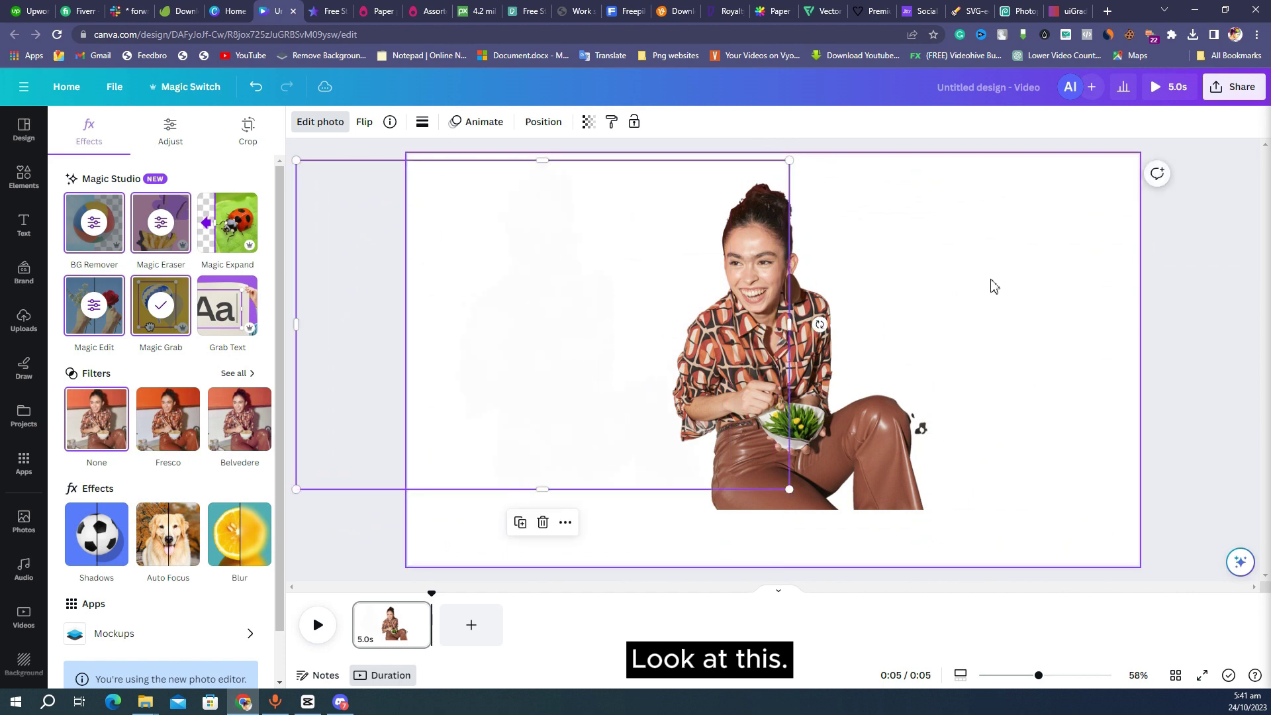
left_click(990, 284)
left_click(302, 122)
left_click(76, 299)
- Move the white leftover silhouette back behind the woman and shift her cutout toward the page's right side
left_click(545, 337)
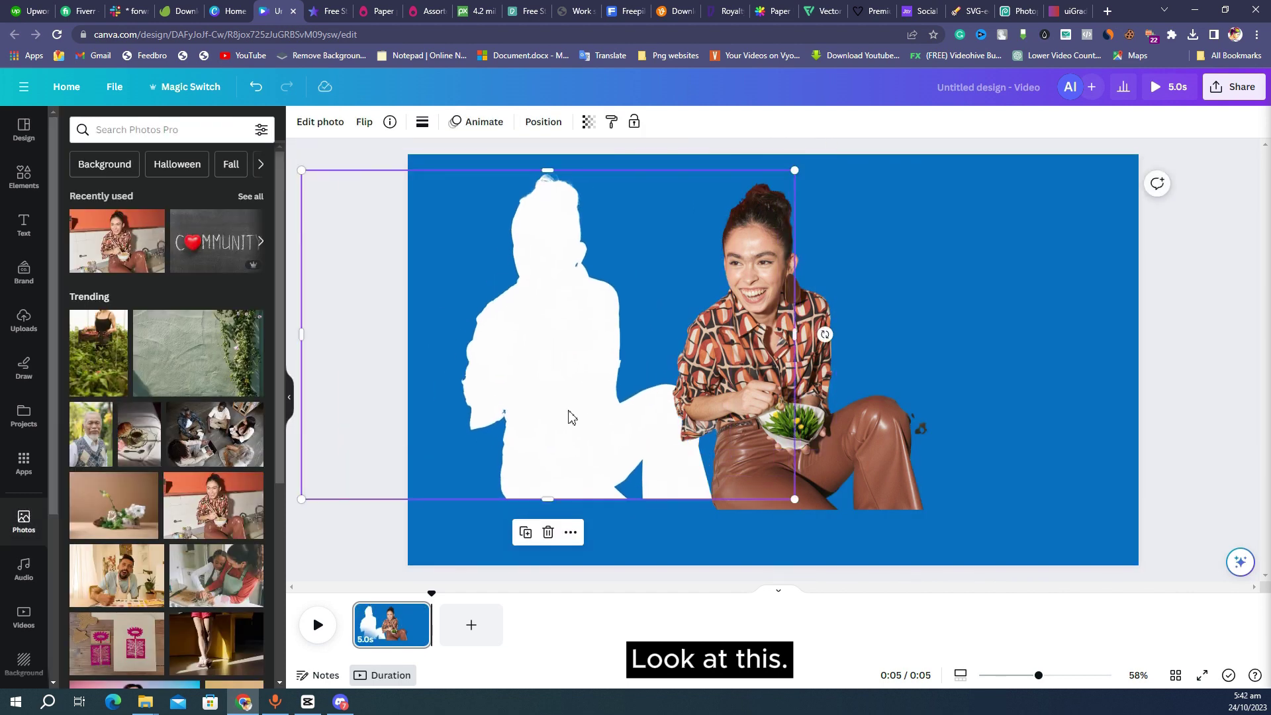
left_click_drag(567, 417, 776, 419)
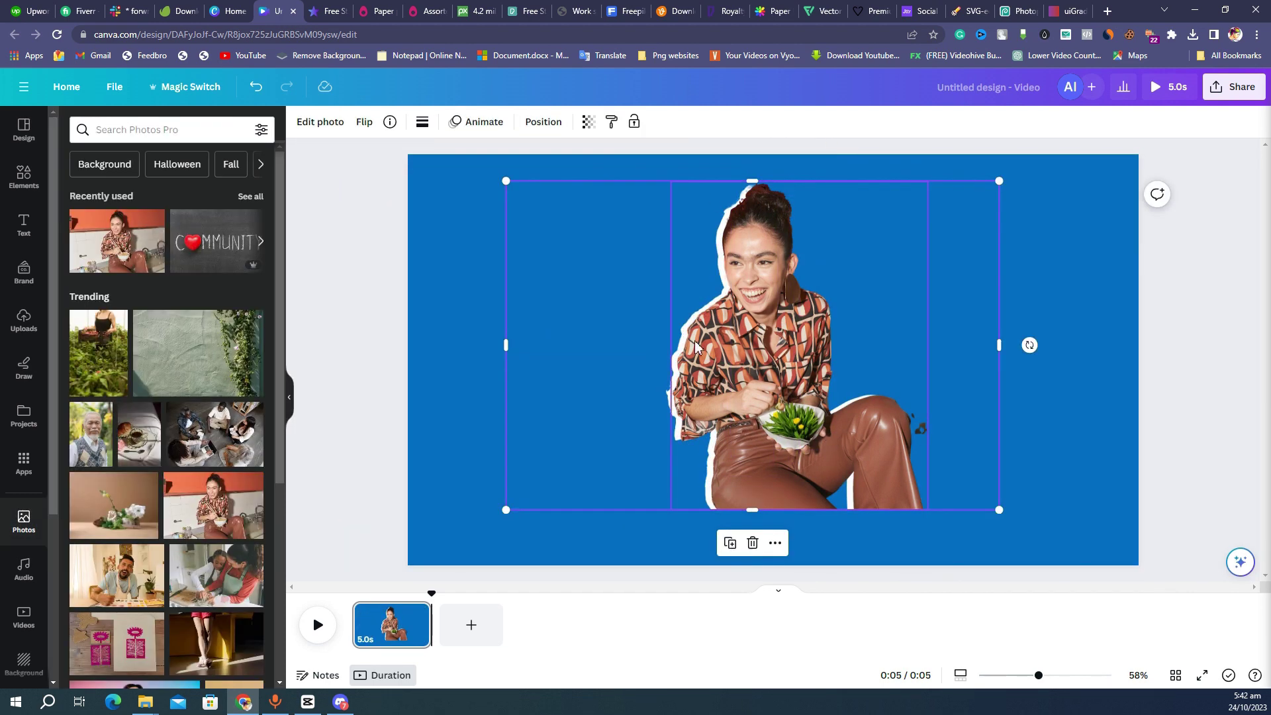
left_click_drag(695, 345, 1021, 427)
- Apply a Glow shadow to the woman's cutout with intensity 100 and color #FFFFFF
left_click(320, 122)
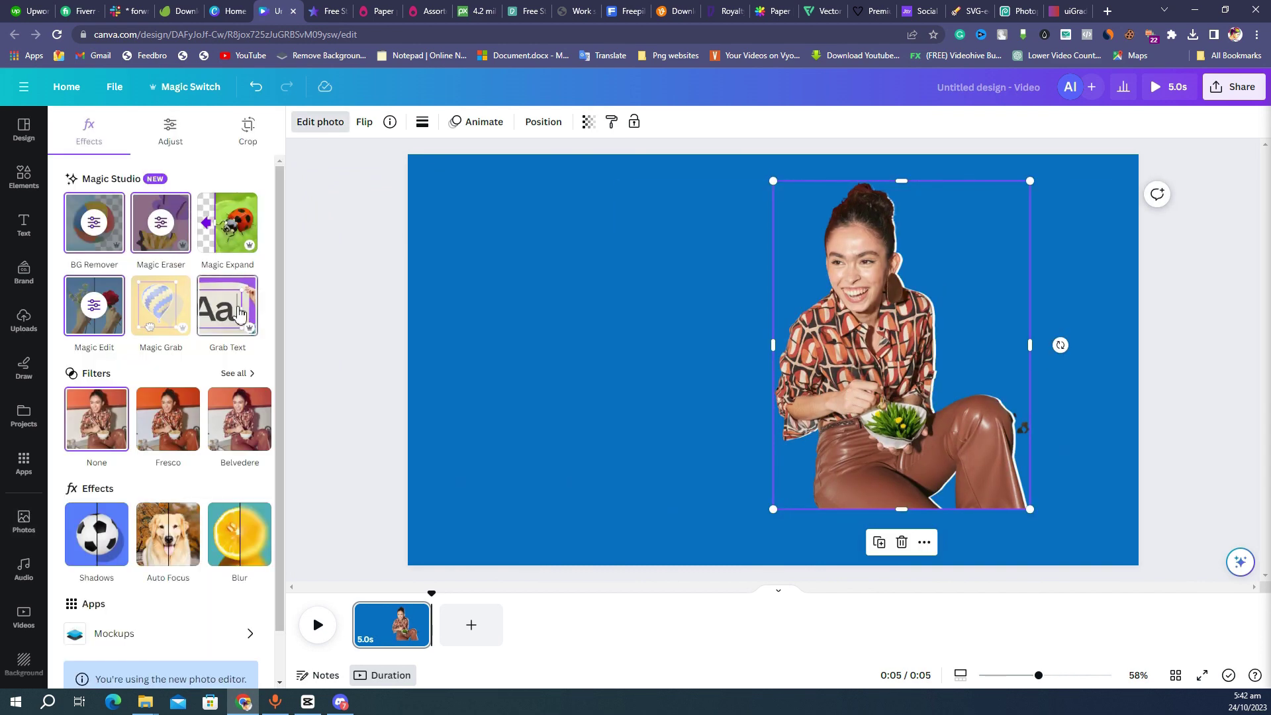
left_click(102, 529)
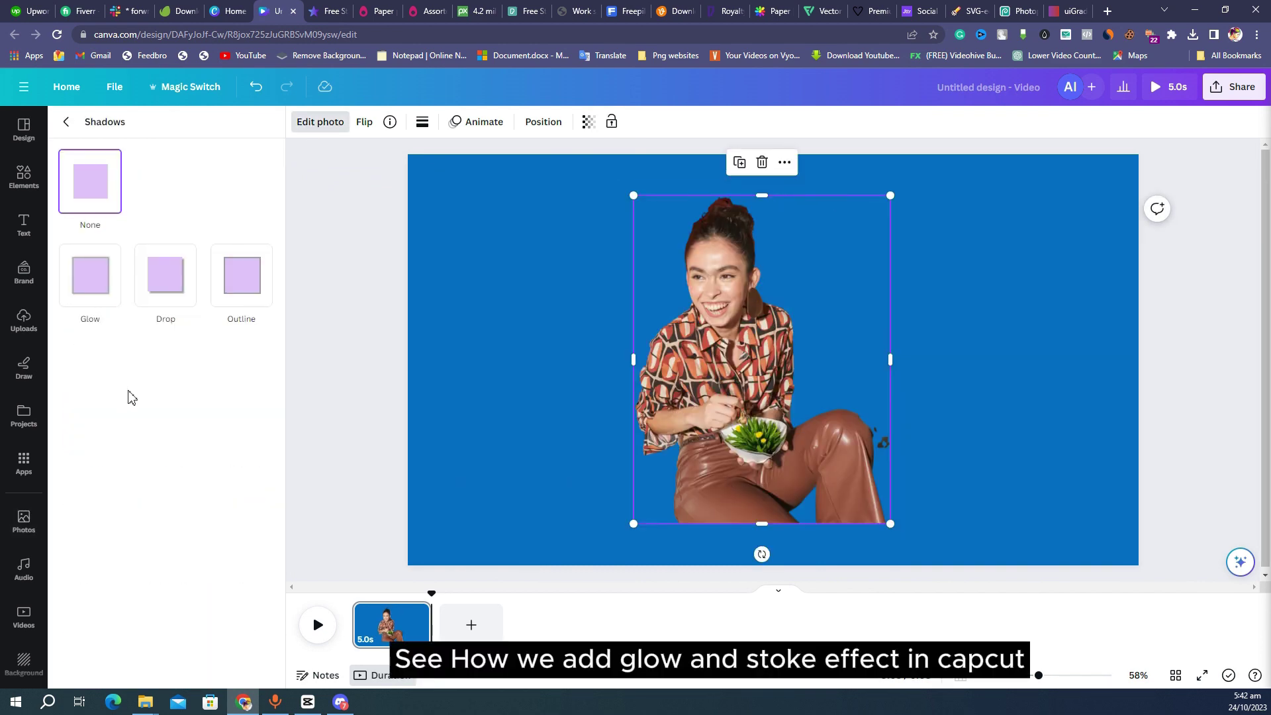
left_click(100, 286)
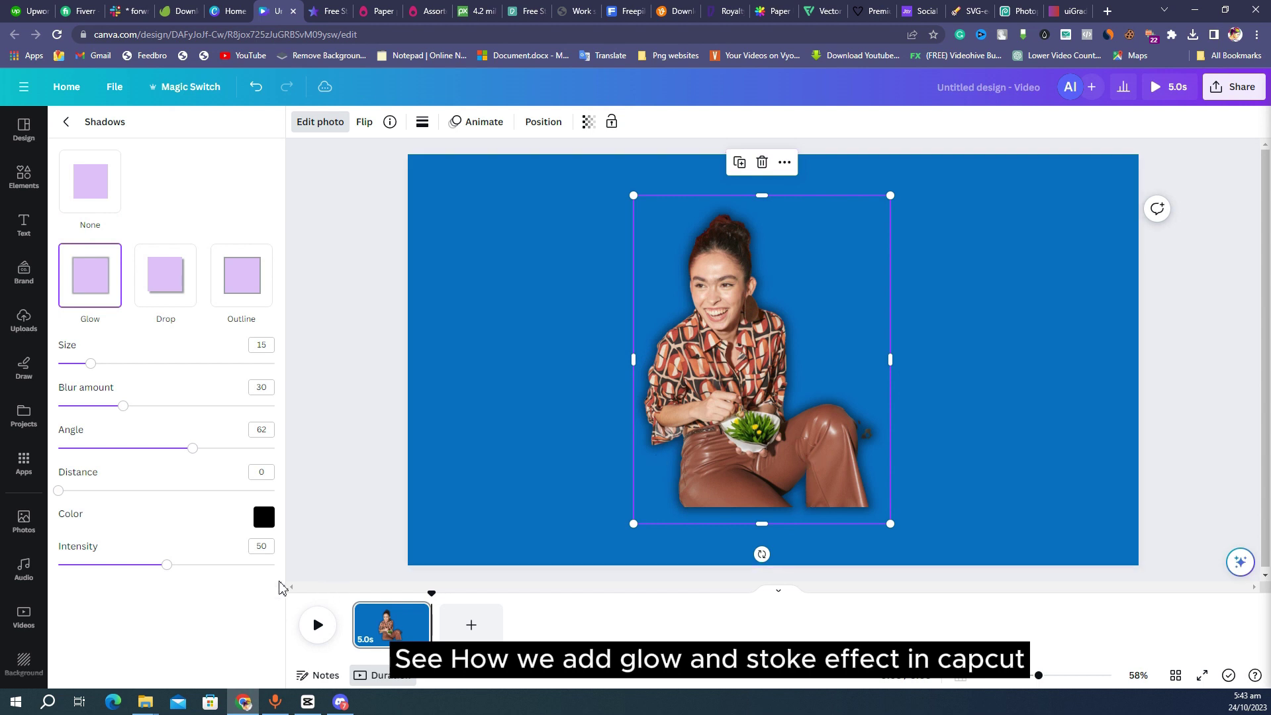
left_click_drag(167, 565, 317, 598)
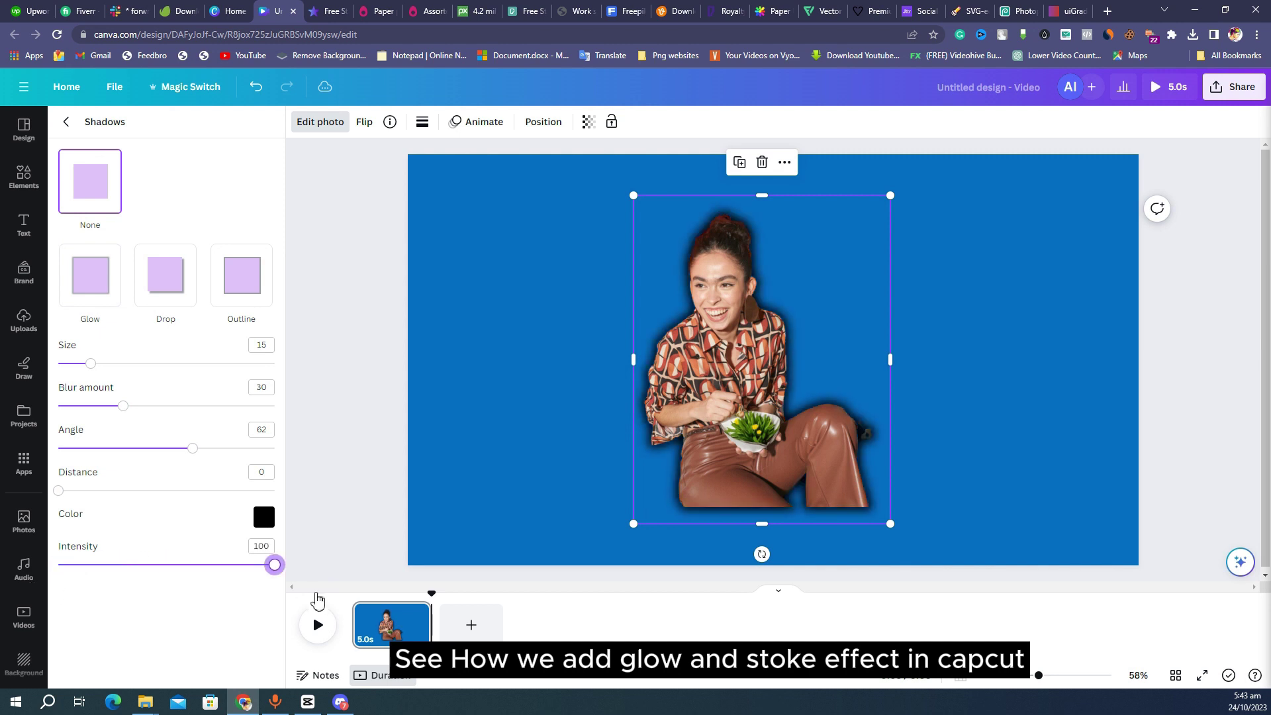
left_click(263, 517)
type("FFFFFF")
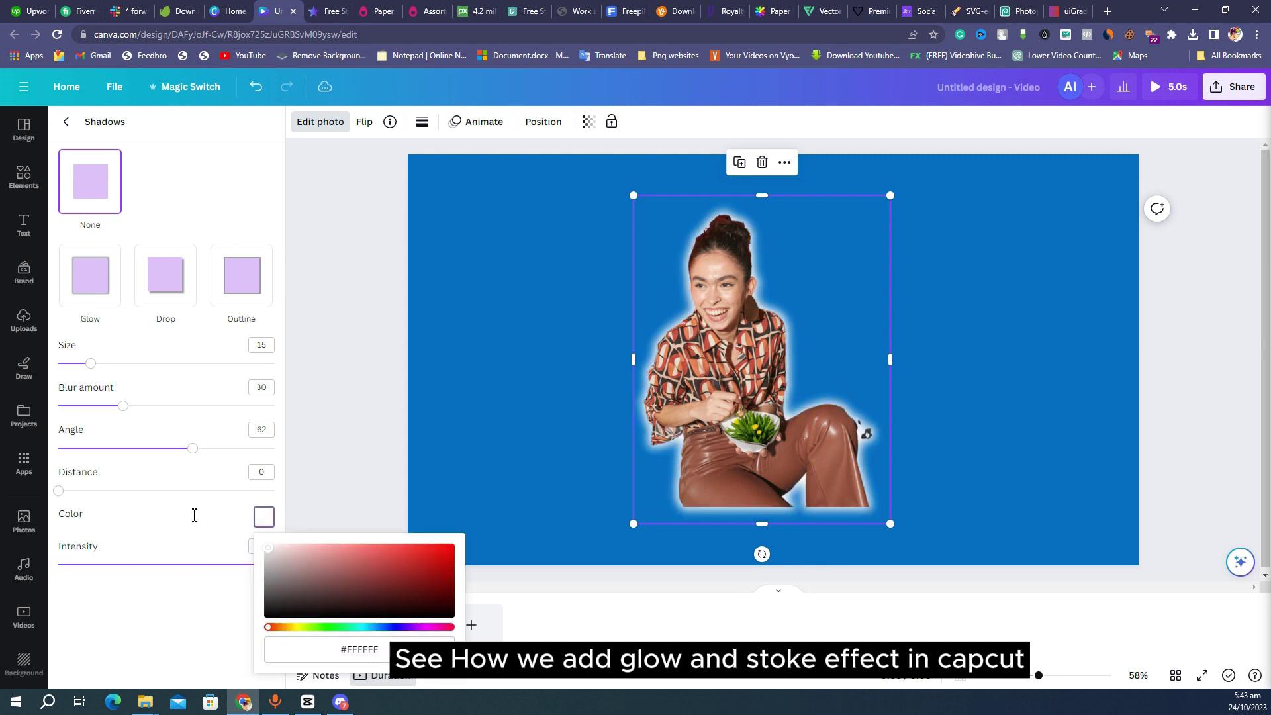
left_click(335, 415)
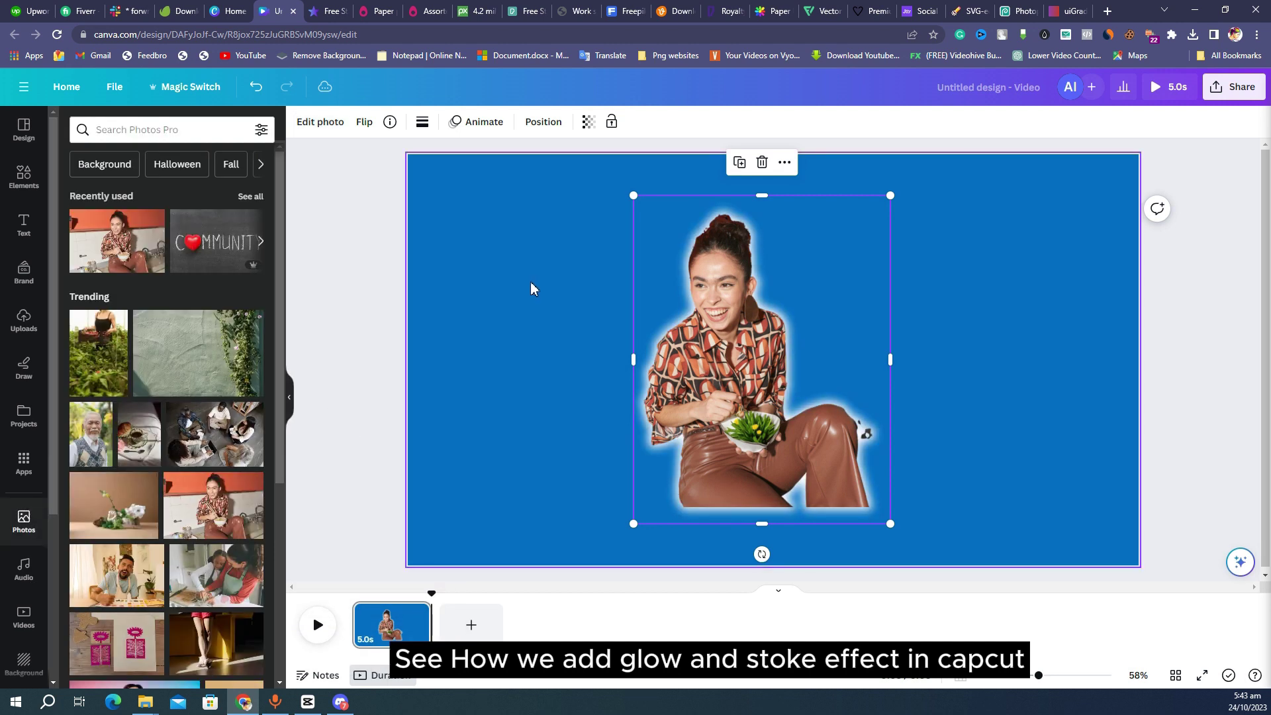
- Shift the woman's cutout slightly left on the page and change its shadow style to Drop
left_click_drag(720, 286, 693, 319)
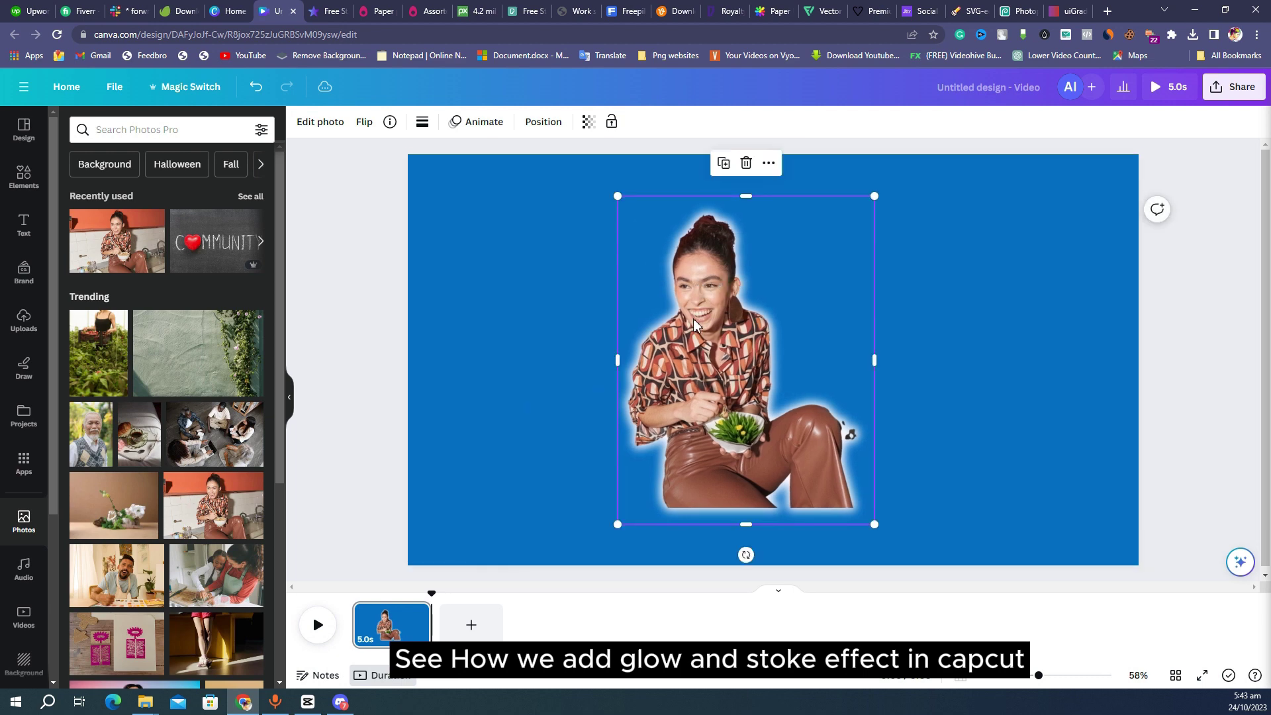
left_click(303, 121)
left_click(99, 513)
left_click(156, 284)
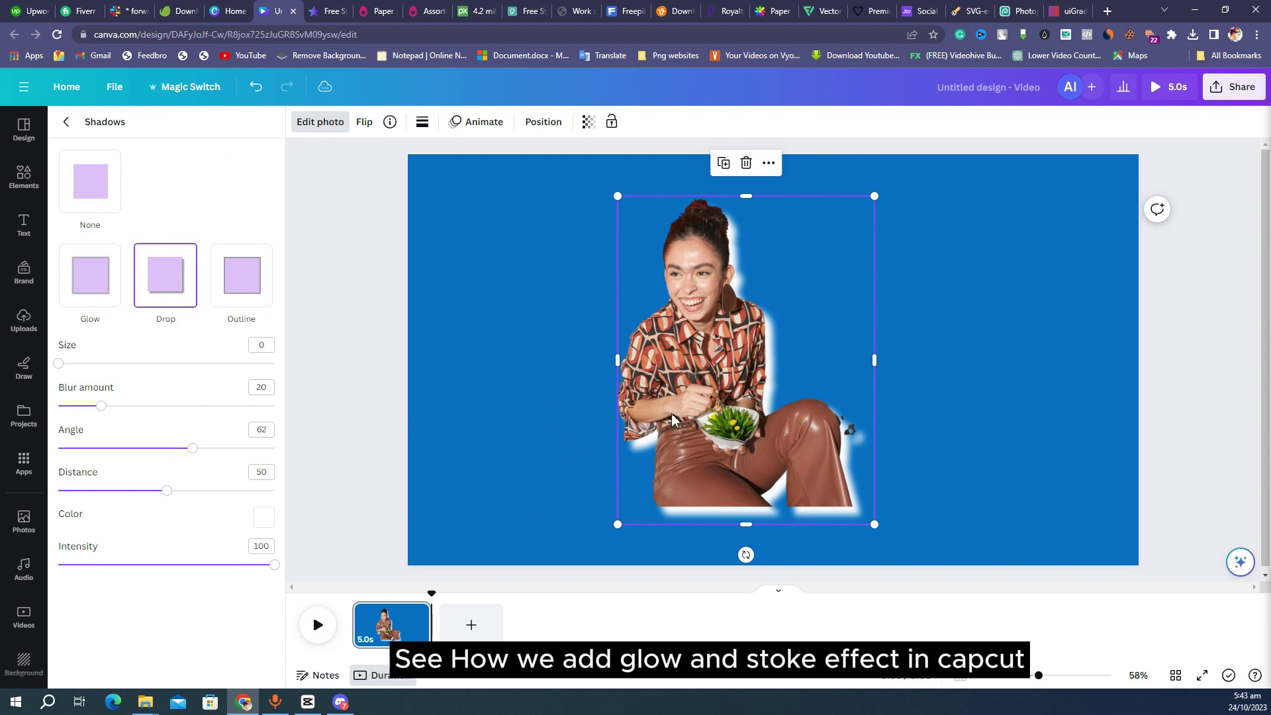
- Change the woman's cutout shadow style to Outline, set its size to 0, and leave the shadow settings
left_click(246, 285)
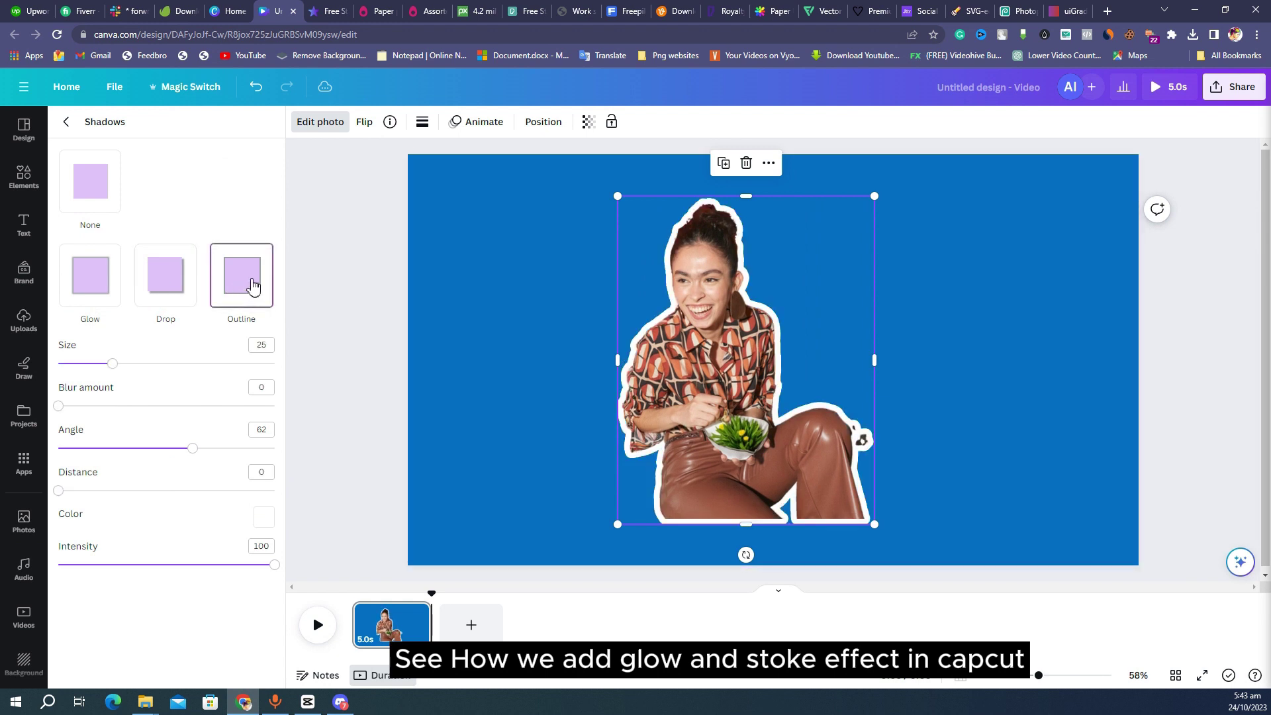
left_click_drag(99, 364, 29, 404)
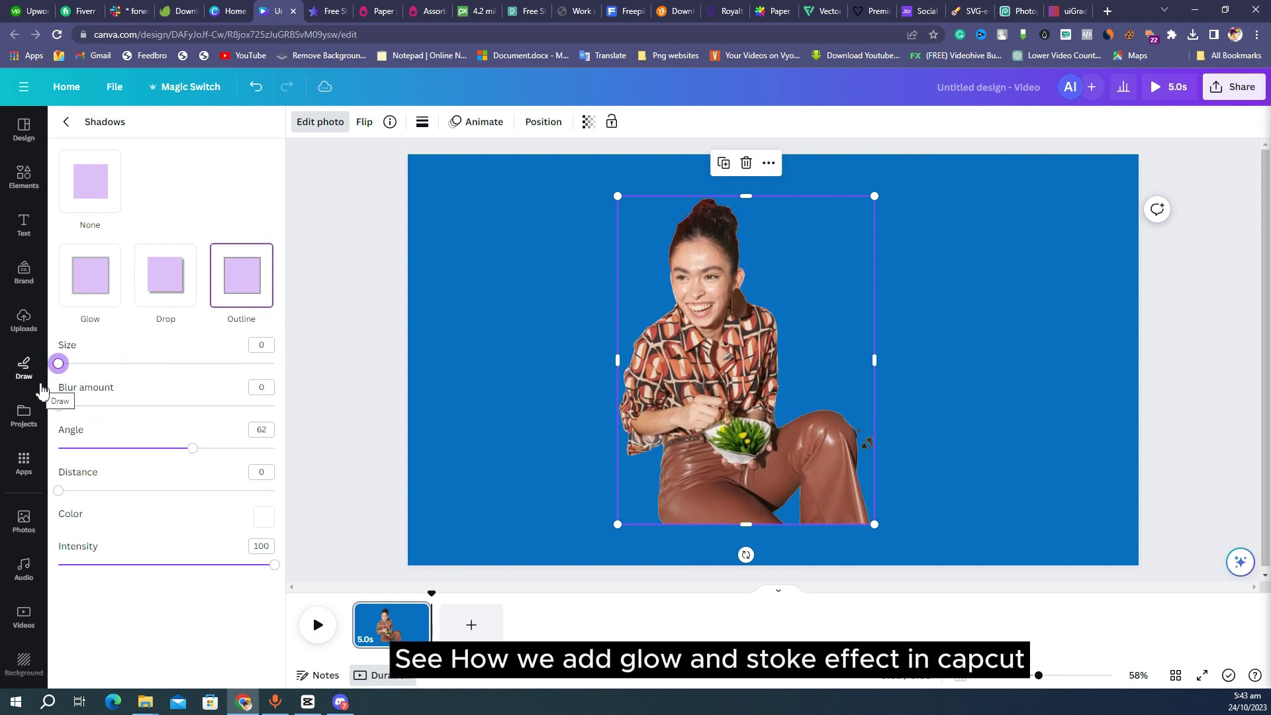
key("Escape")
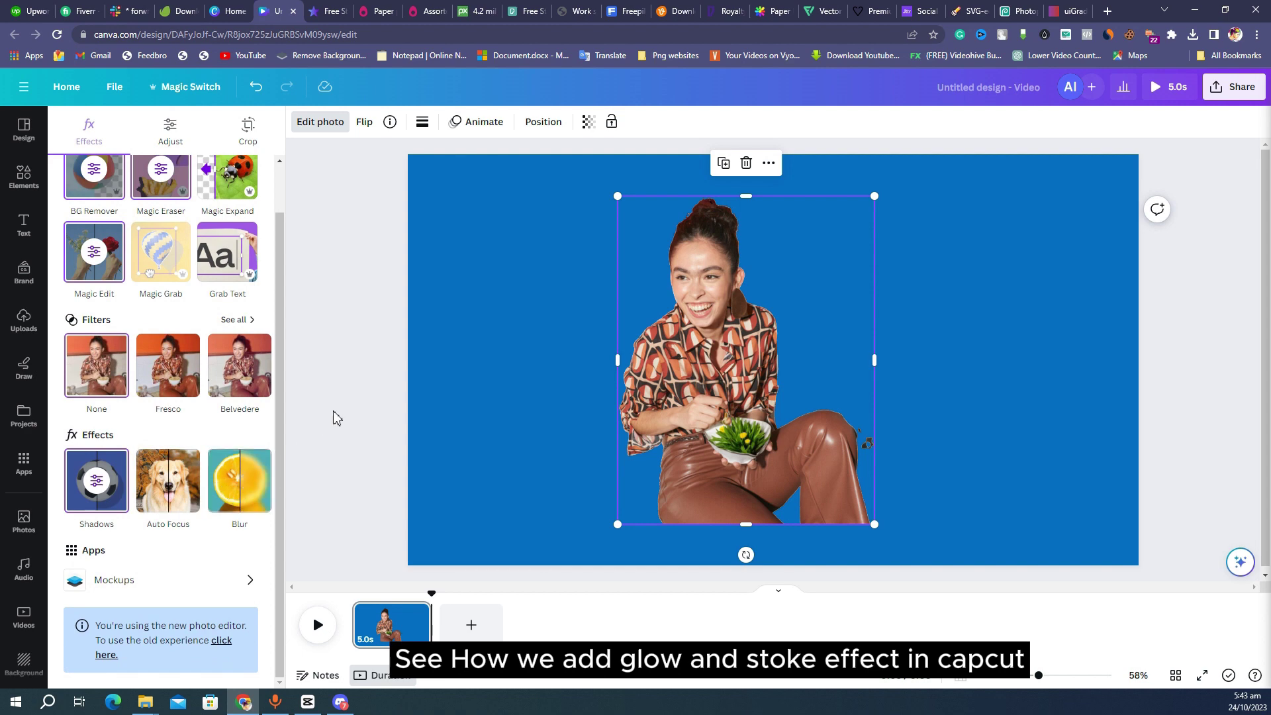
- Open the Enhancer app, bring up its image file chooser, and close the chooser without picking a file
scroll(30, 613, "down", 3)
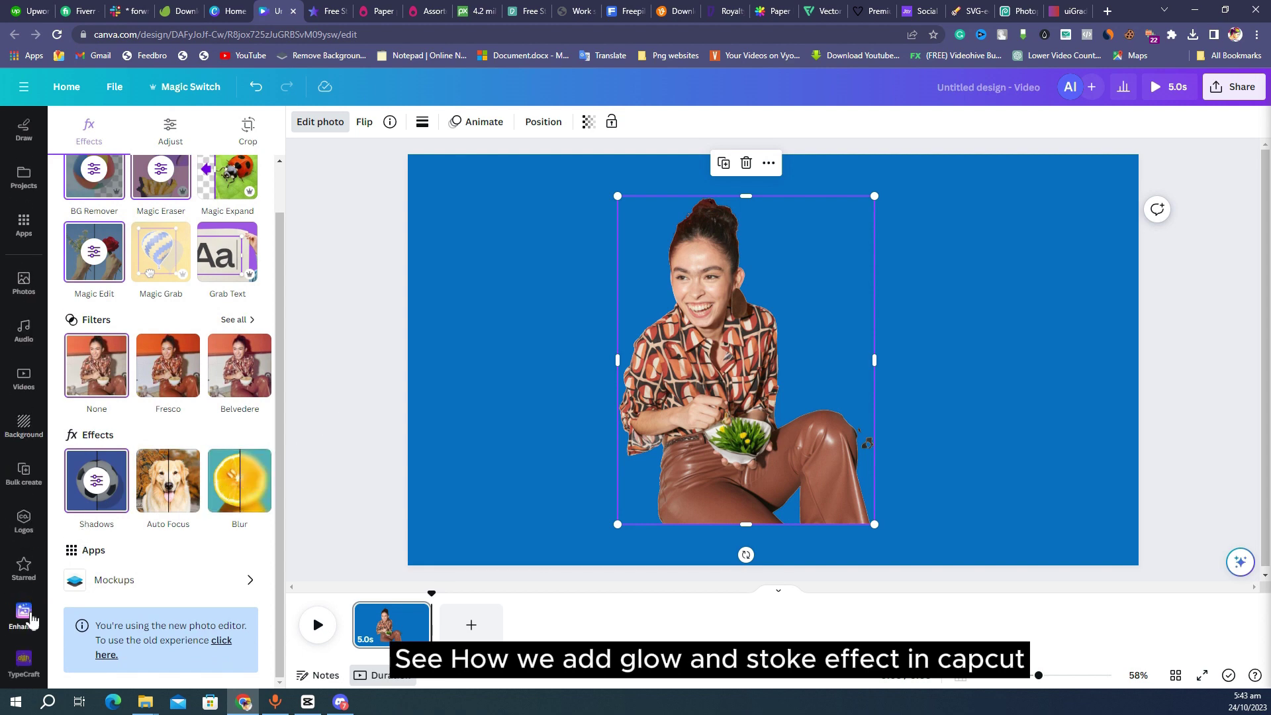
left_click(25, 612)
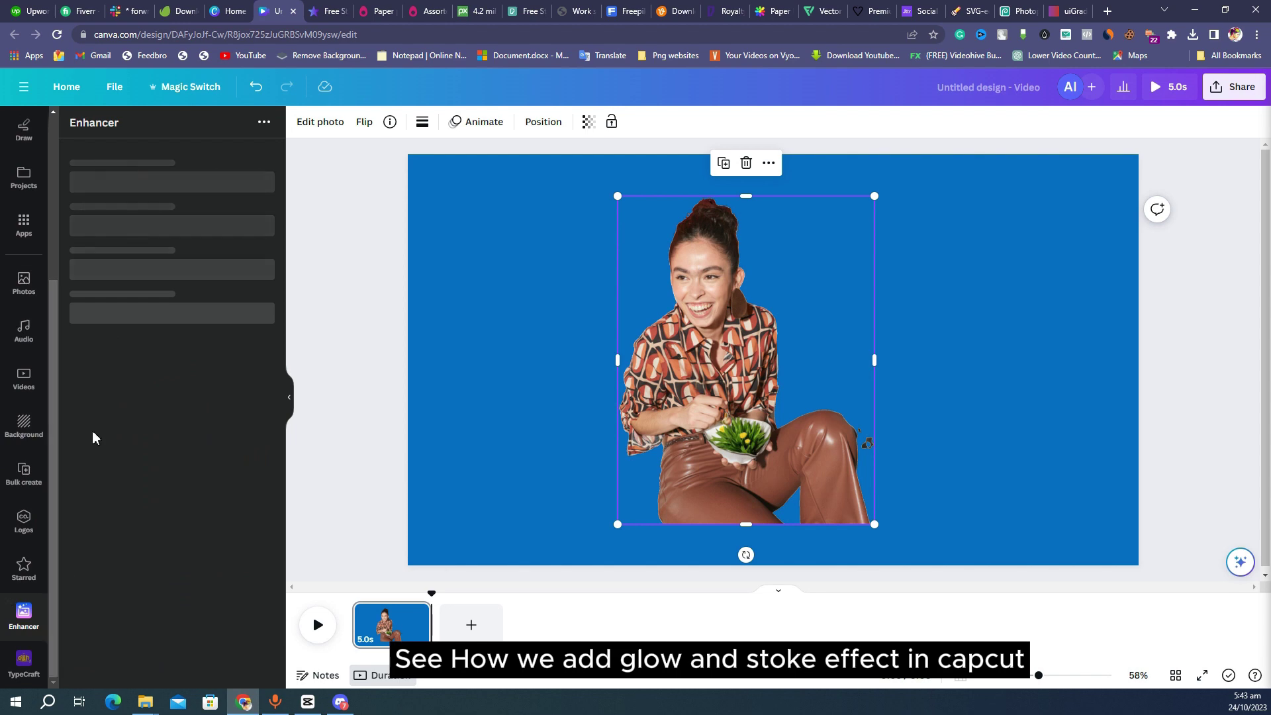
left_click(149, 202)
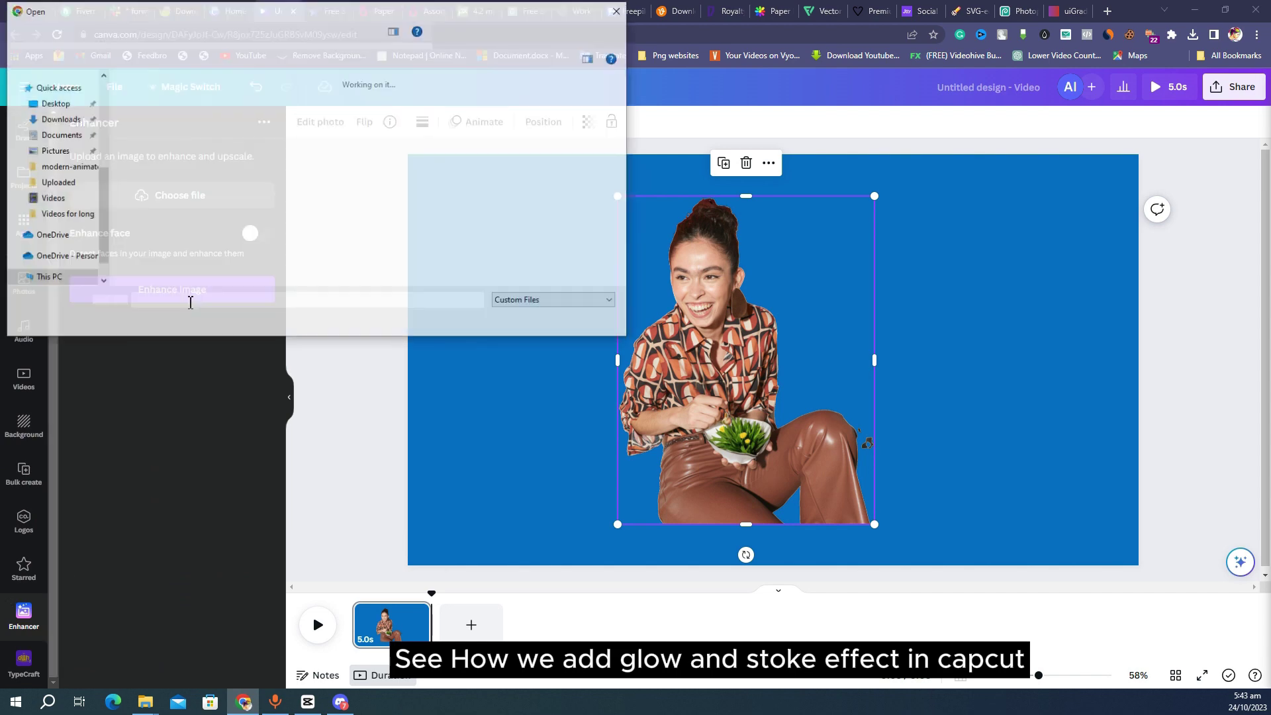
left_click(620, 10)
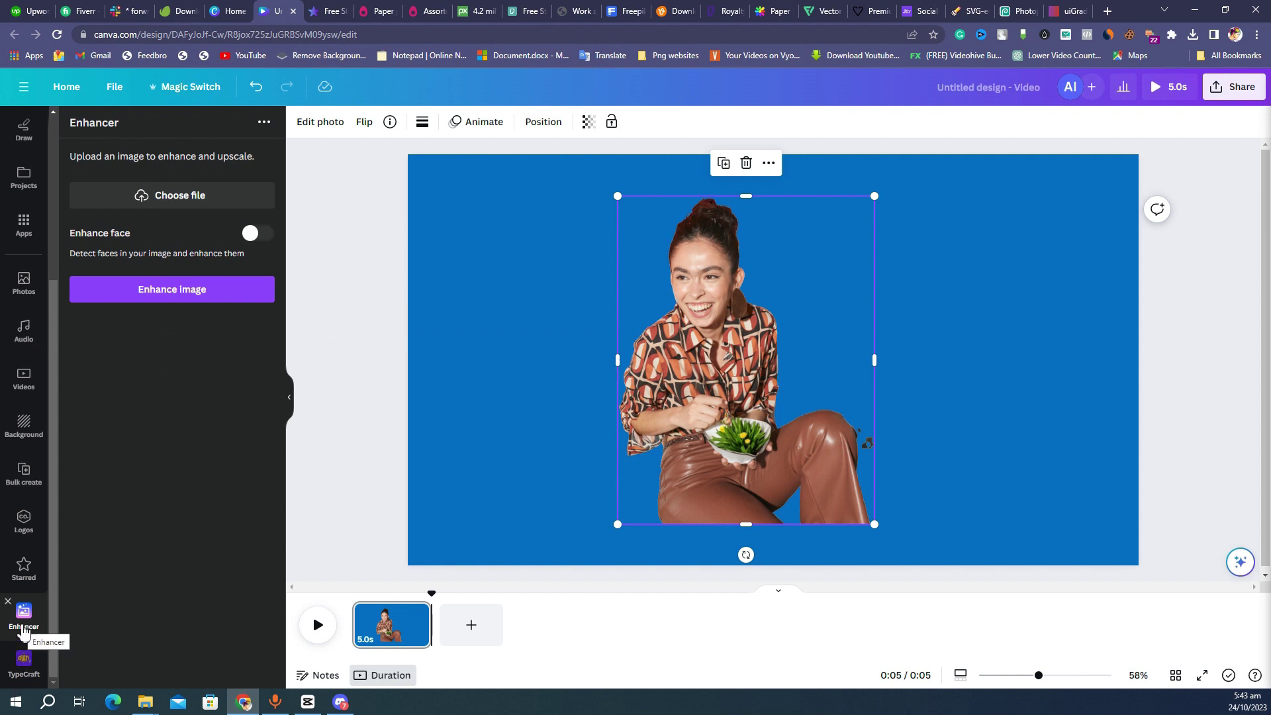
- Open the TypeCraft app and warp the sample text "TYPECRAFT 123" by reshaping its curved outline
left_click(24, 662)
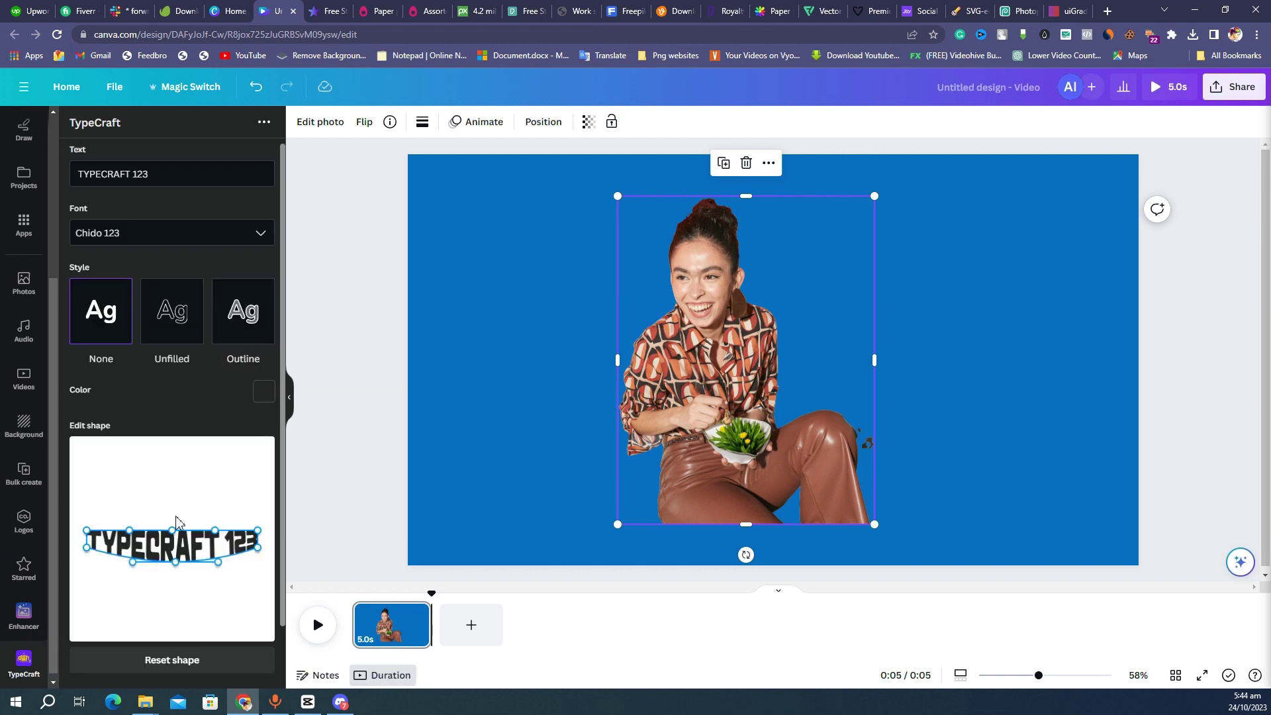
mouse_move(175, 537)
left_mouse_down()
mouse_move(175, 549)
mouse_move(133, 547)
left_mouse_up()
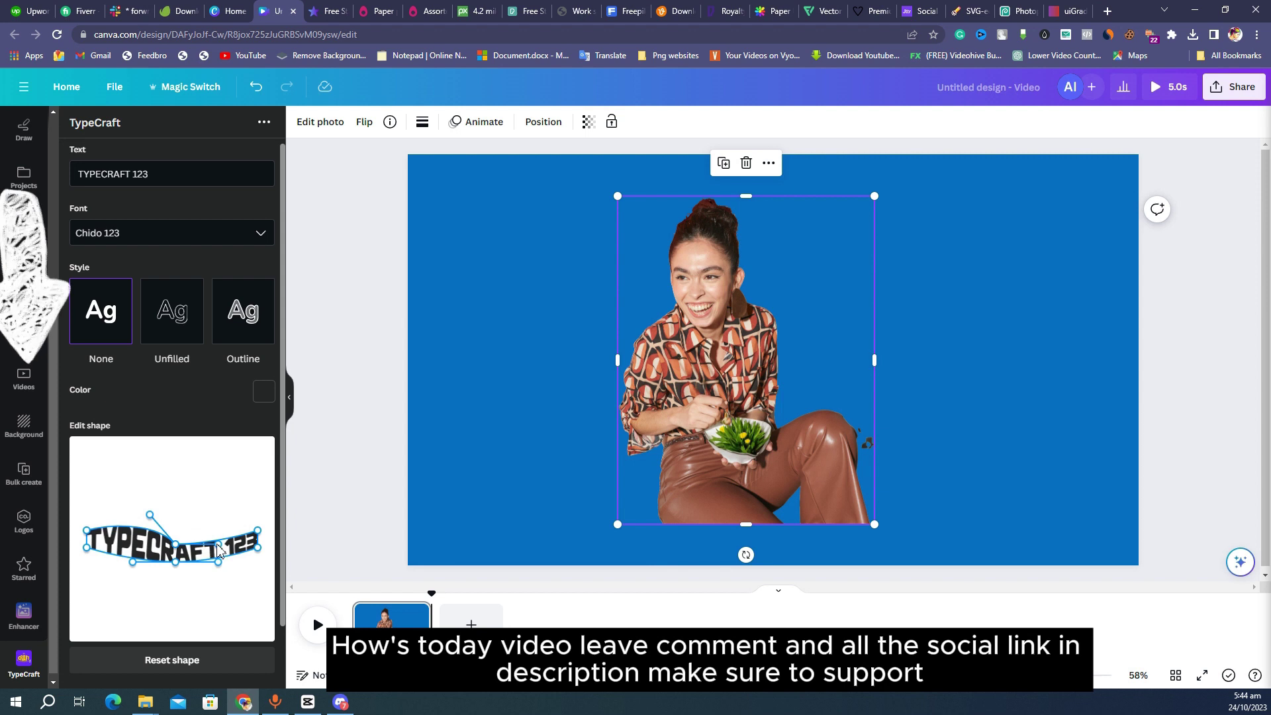
left_click_drag(219, 544, 135, 535)
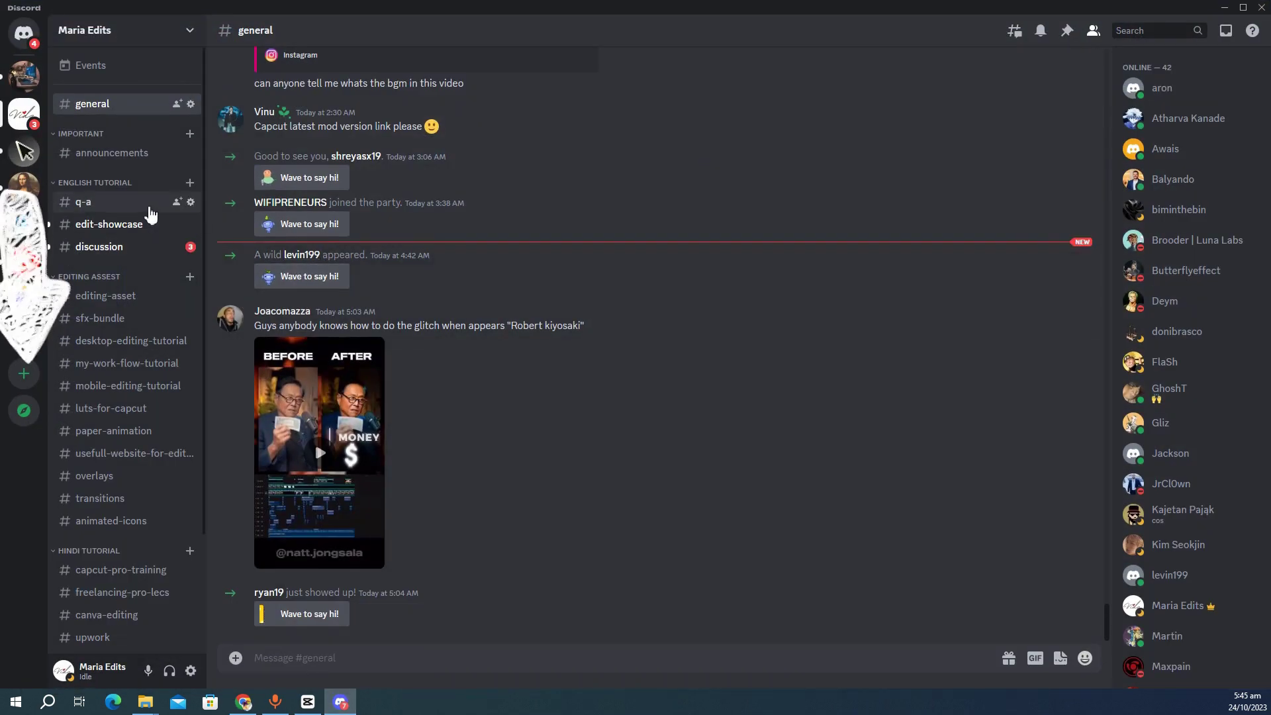
- Open the edit-showcase channel on the Discord server
left_click(100, 224)
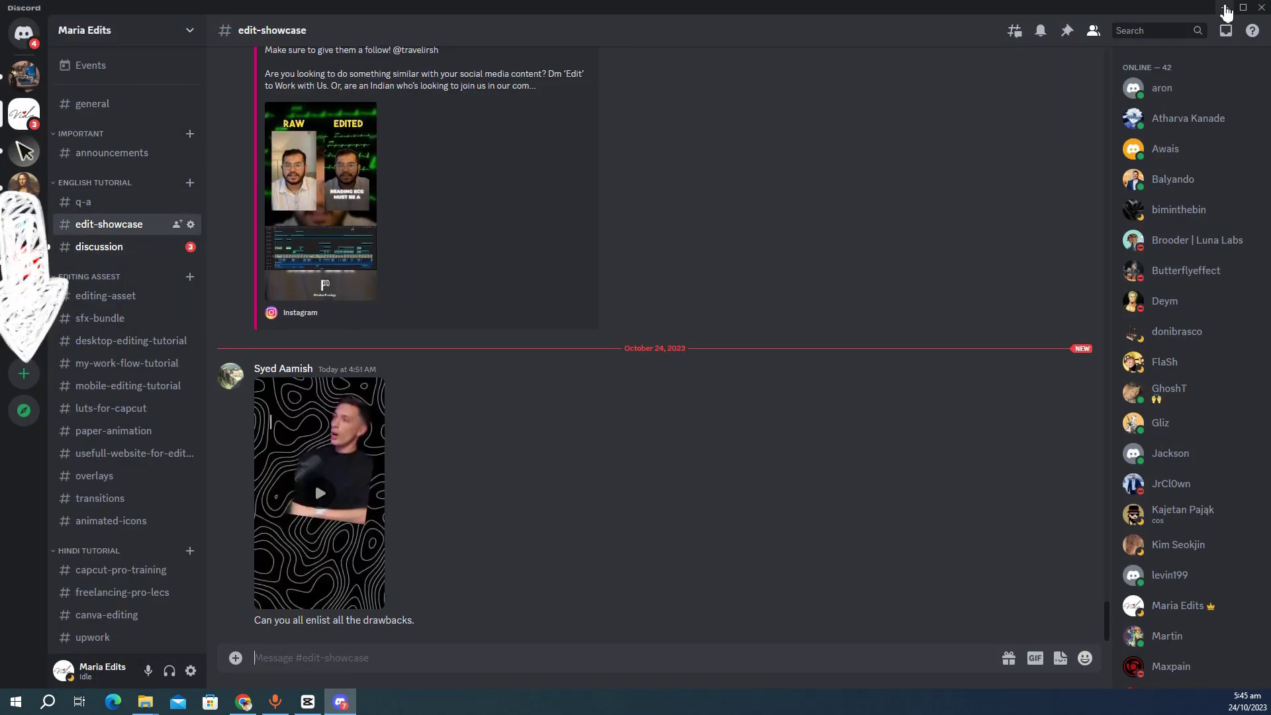